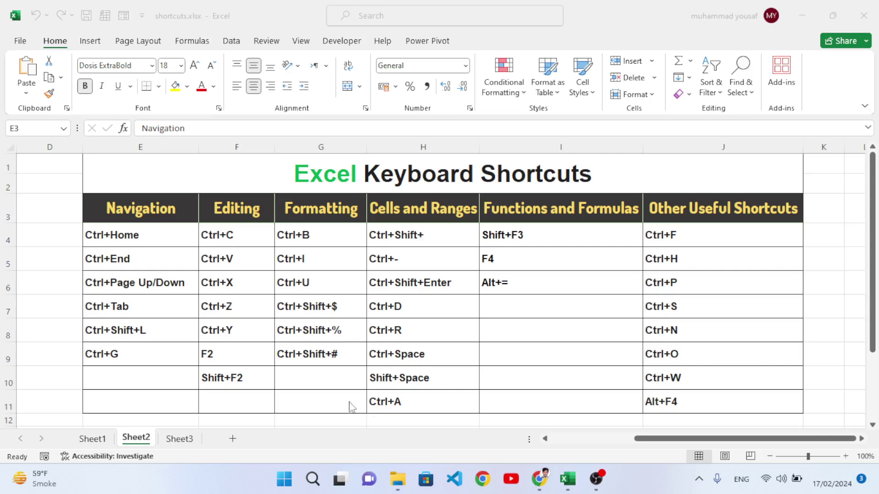
# Review the shortcut table by highlighting the entries under each category, from Navigation through Other Useful Shortcuts.
pyautogui.click(150, 210)
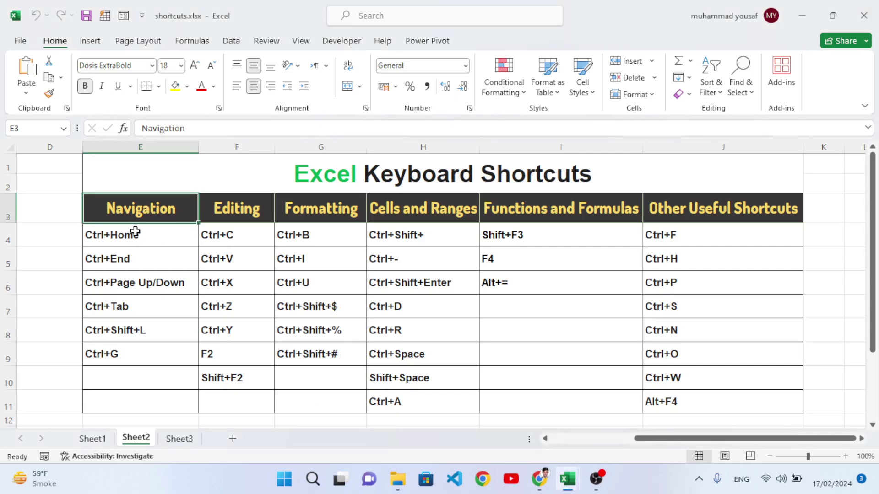
pyautogui.moveTo(133, 234); pyautogui.dragTo(125, 351)
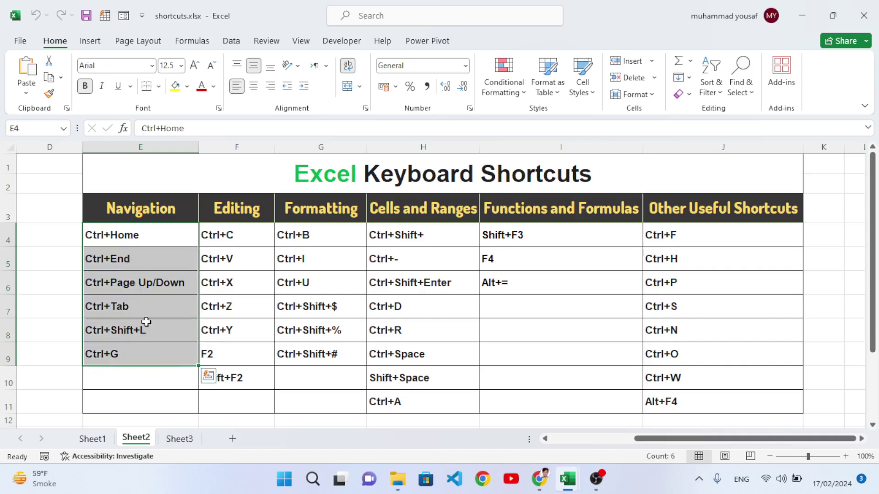
pyautogui.click(223, 210)
pyautogui.moveTo(222, 232); pyautogui.dragTo(226, 376)
pyautogui.moveTo(285, 235); pyautogui.dragTo(288, 355)
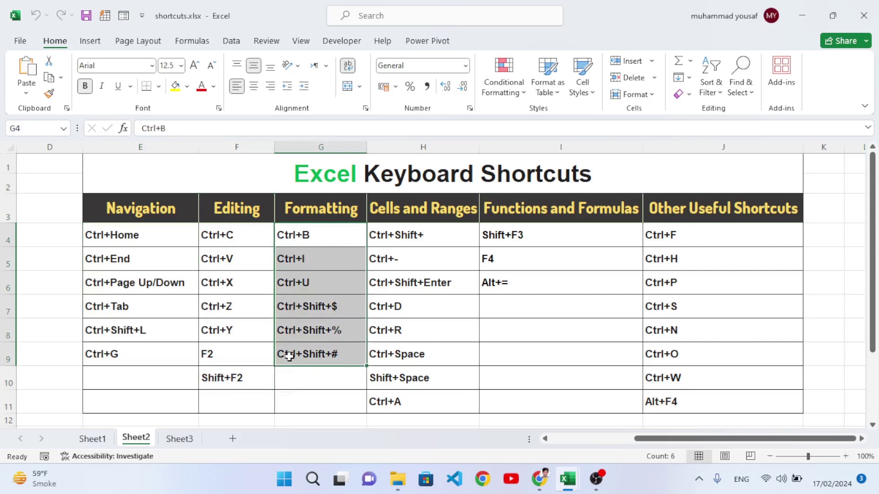
pyautogui.click(414, 234)
pyautogui.moveTo(403, 234); pyautogui.dragTo(399, 399)
pyautogui.click(531, 235)
pyautogui.moveTo(531, 234); pyautogui.dragTo(528, 282)
pyautogui.click(682, 254)
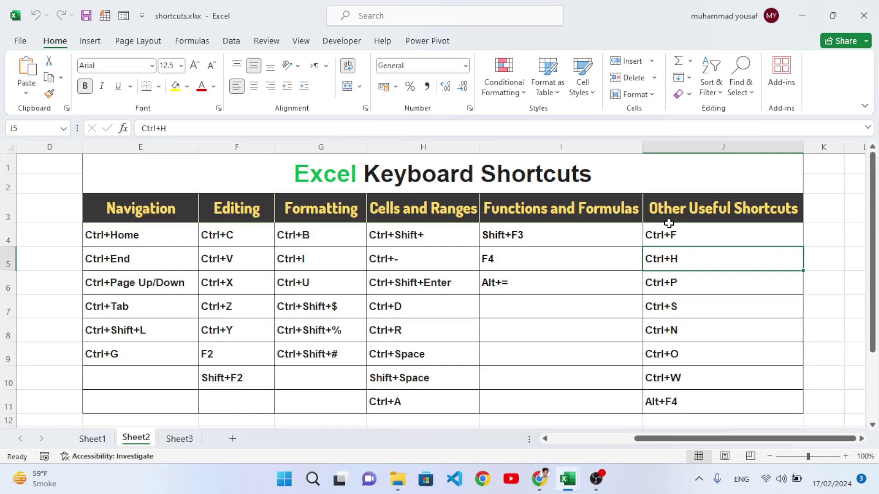
# Select the Ctrl+Home entry, go down to the empty cell I47, and jump back to cell A1.
pyautogui.click(169, 239)
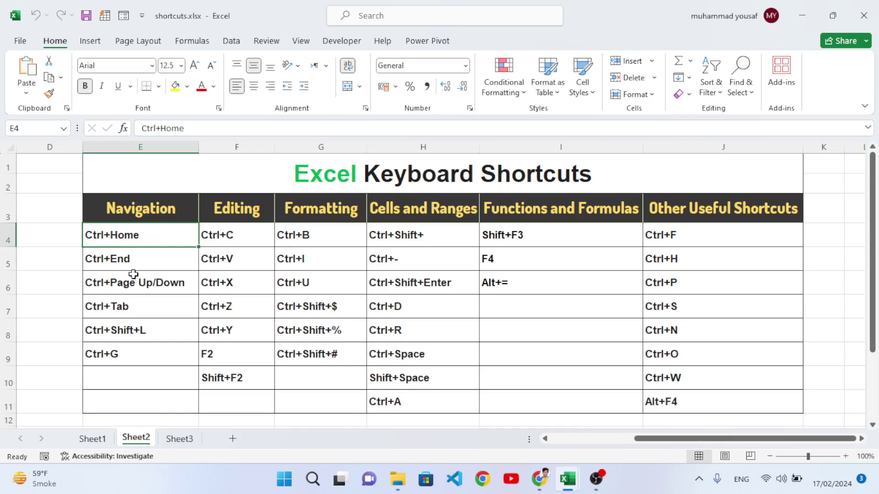
pyautogui.scroll(-4, 334, 318)
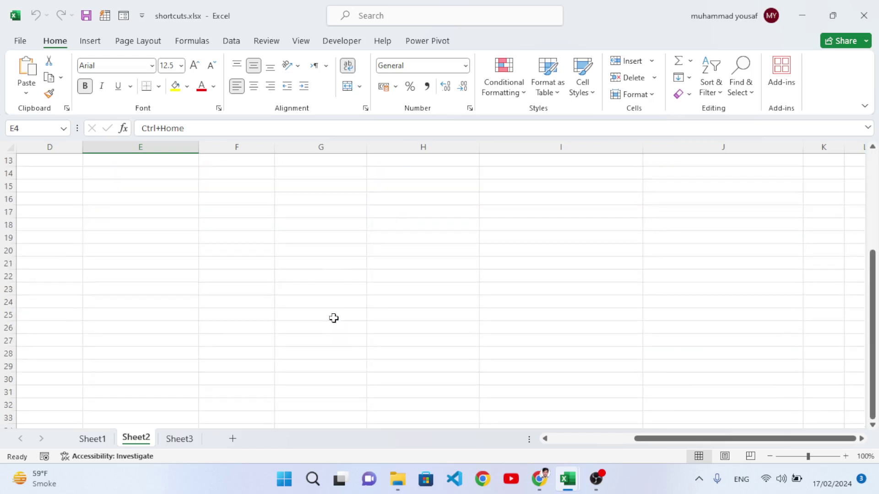
pyautogui.scroll(-4, 334, 318)
pyautogui.click(562, 315)
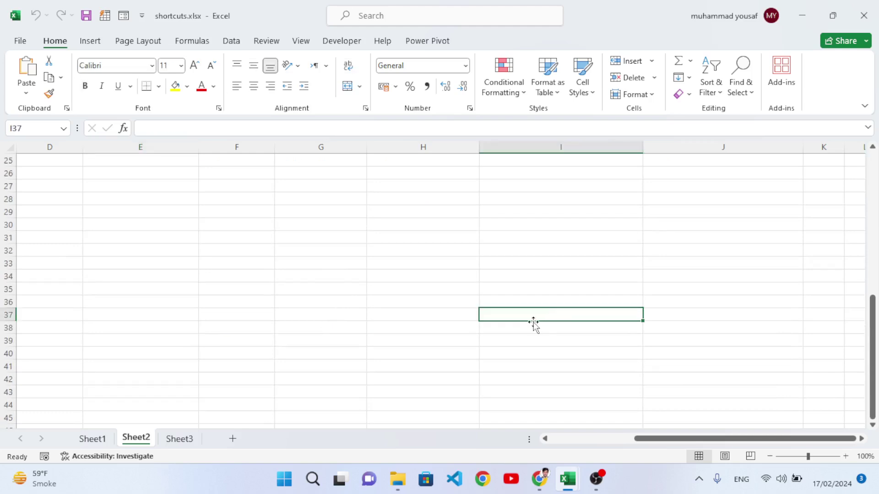
pyautogui.scroll(8, 298, 282)
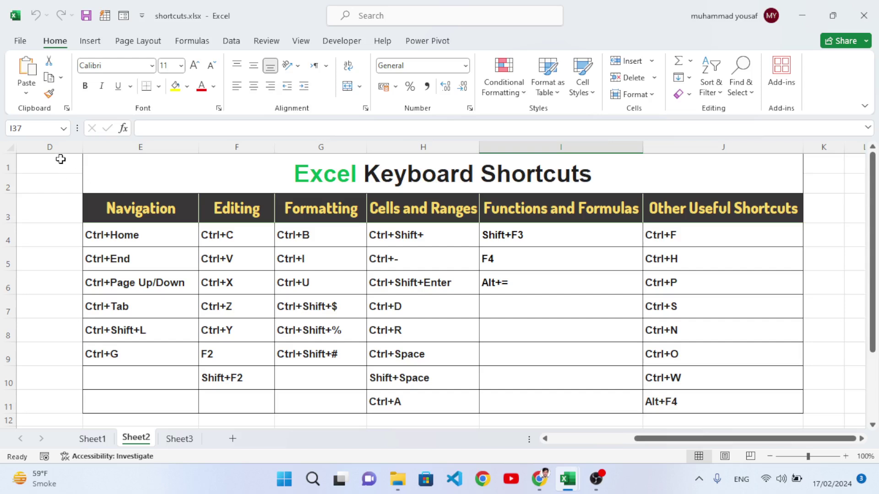
pyautogui.scroll(-12, 575, 306)
pyautogui.click(543, 288)
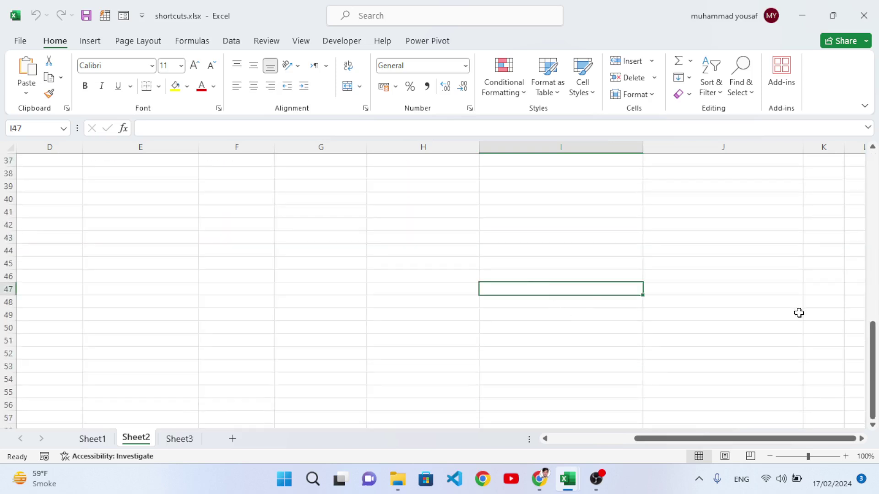
pyautogui.hotkey('ctrl', 'Home')
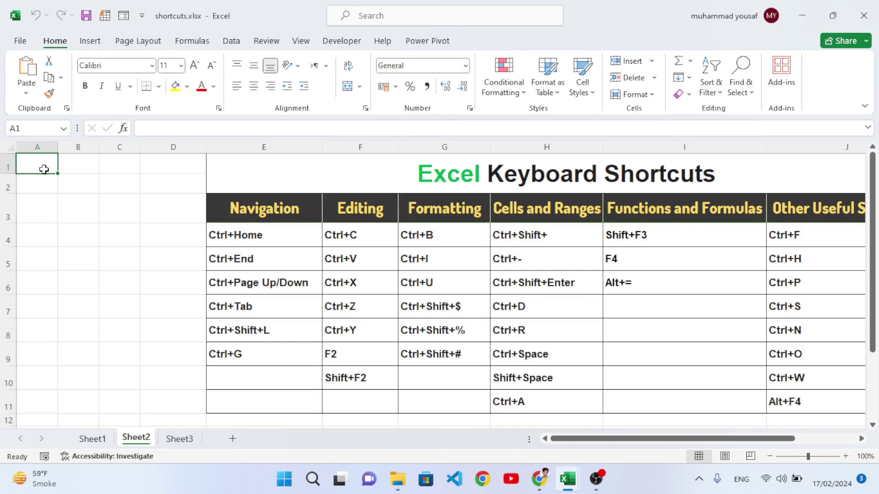
# Select the Ctrl+End entry in the Navigation column and find the last filled cell of the table, J11.
pyautogui.click(231, 237)
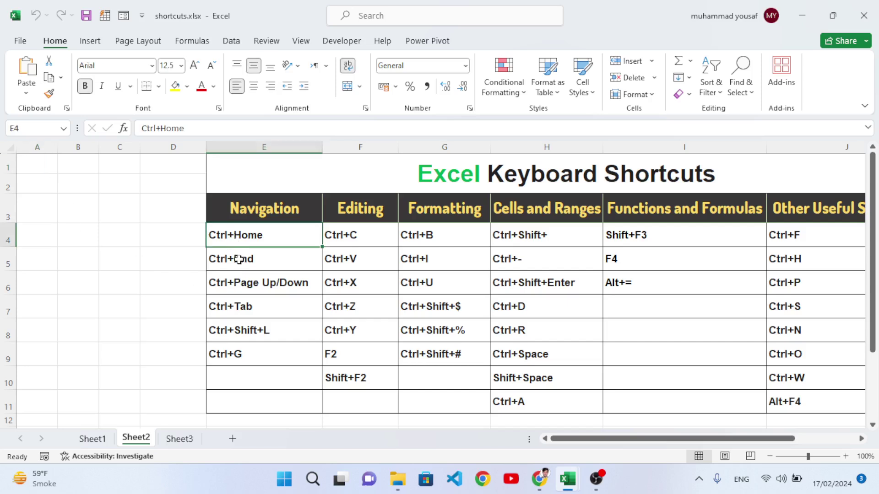
pyautogui.click(238, 259)
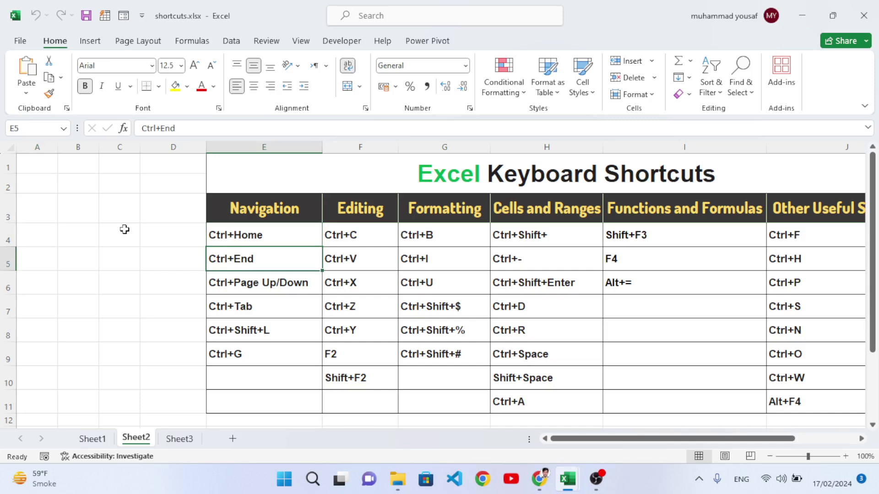
pyautogui.moveTo(600, 441); pyautogui.dragTo(717, 454)
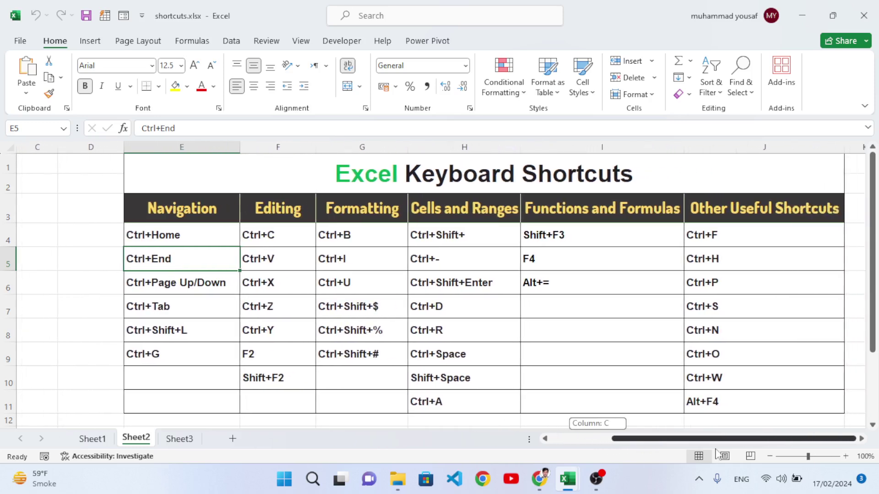
pyautogui.scroll(-2, 704, 371)
pyautogui.click(727, 261)
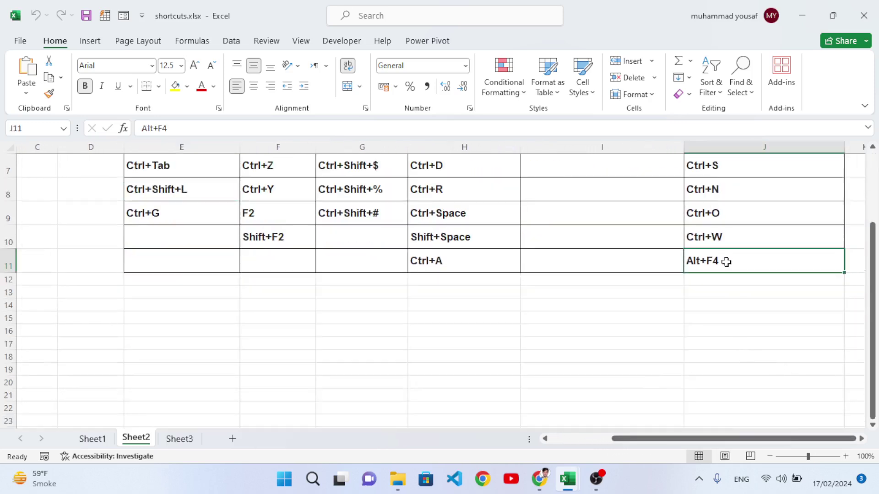
pyautogui.scroll(2, 654, 334)
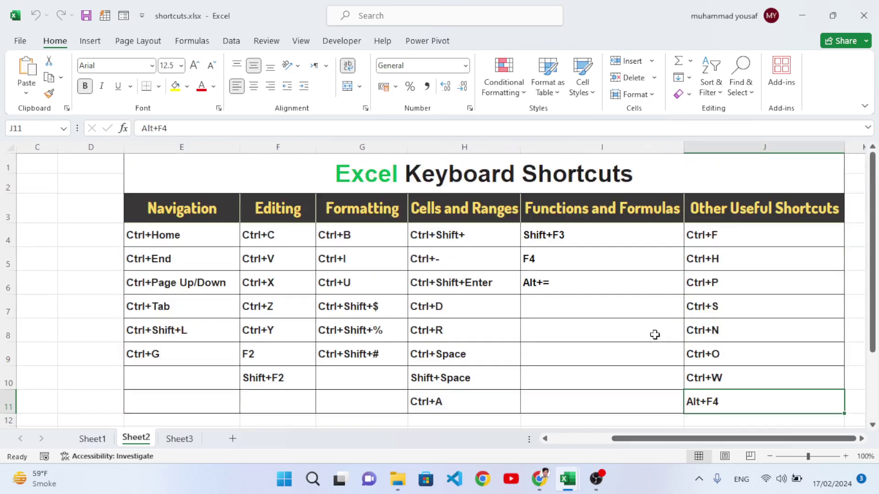
# Select the empty cell D5 beside the table and jump to the last used cell of the sheet.
pyautogui.scroll(-5, 611, 322)
pyautogui.click(614, 314)
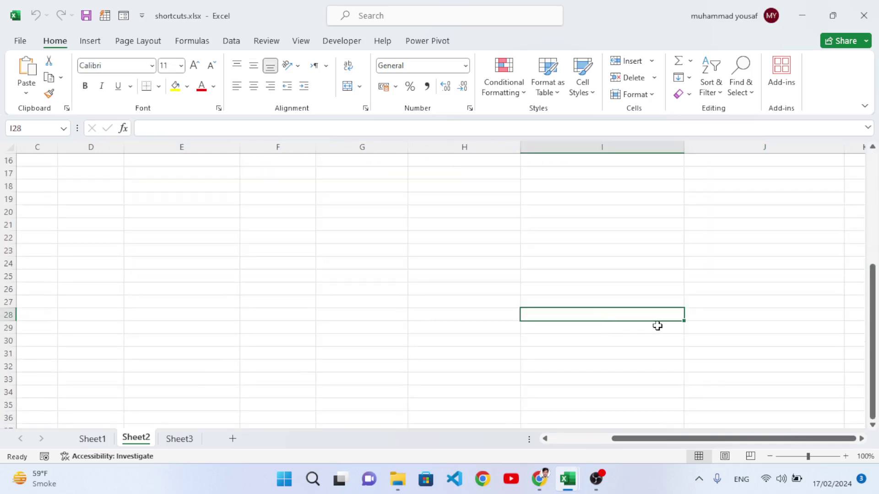
pyautogui.scroll(5, 659, 326)
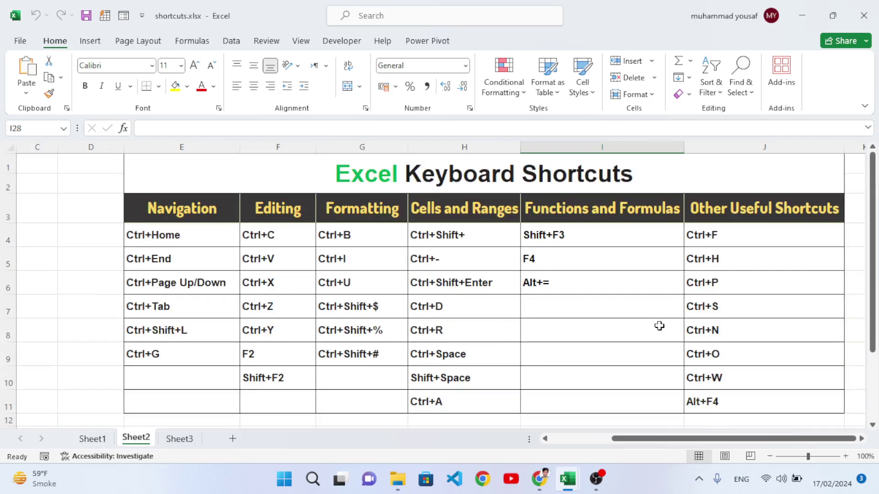
pyautogui.scroll(-4, 567, 308)
pyautogui.scroll(4, 565, 308)
pyautogui.click(85, 251)
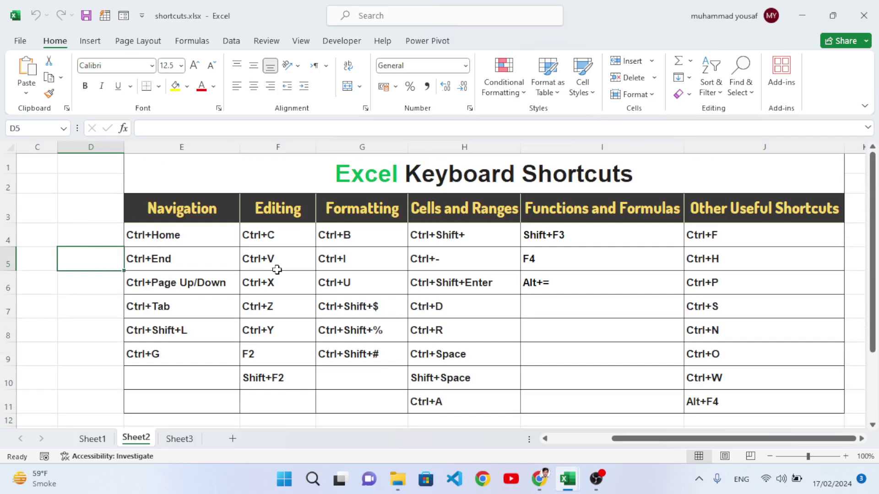
pyautogui.hotkey('ctrl', 'End')
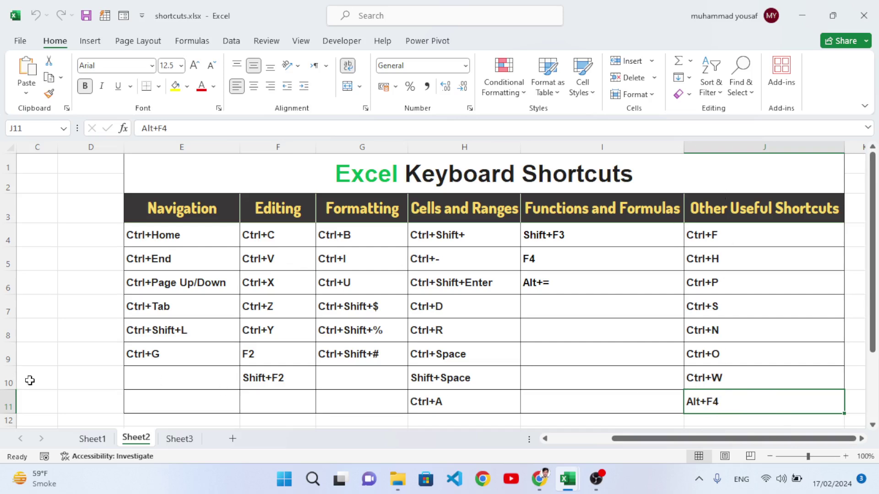
# Enter the sample text "sljflsjdf" in cell I26 below the table.
pyautogui.scroll(-4, 694, 383)
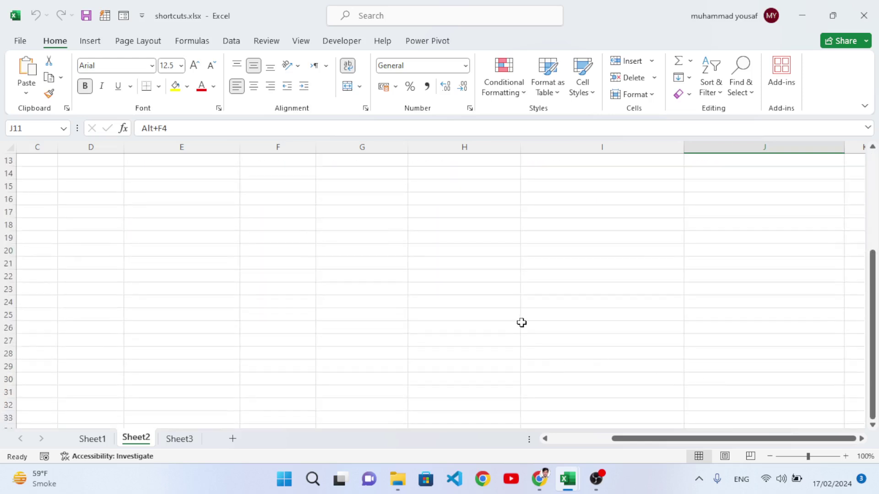
pyautogui.click(522, 326)
pyautogui.write('sljflsjdf')
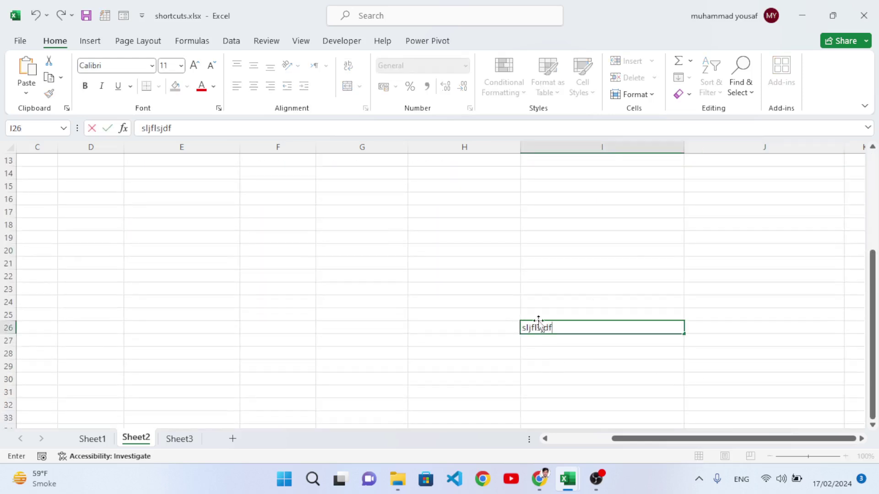
pyautogui.click(600, 300)
pyautogui.click(554, 329)
# Return to cell D3 beside the table and jump to the end of the sheet's extended used range.
pyautogui.scroll(4, 526, 339)
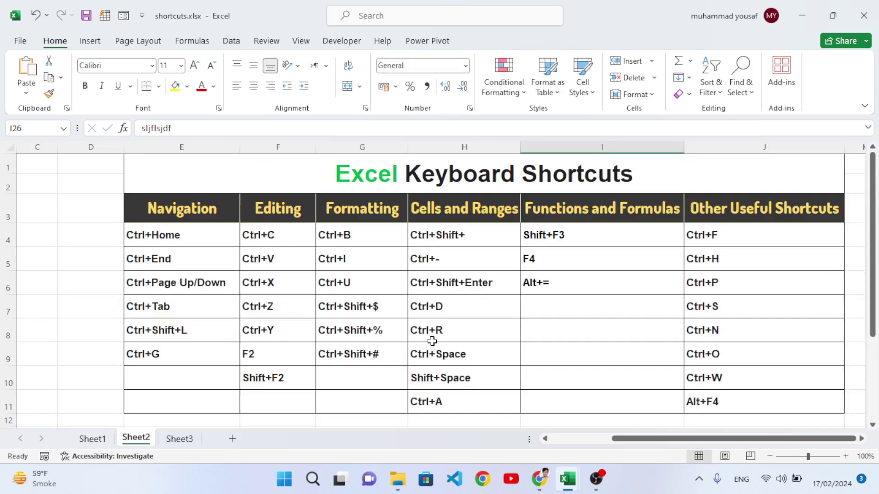
pyautogui.click(84, 202)
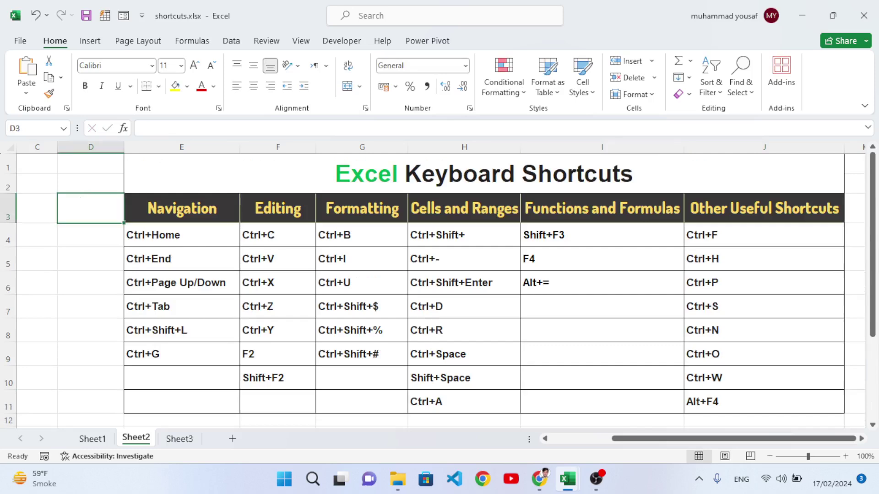
pyautogui.hotkey('ctrl', 'End')
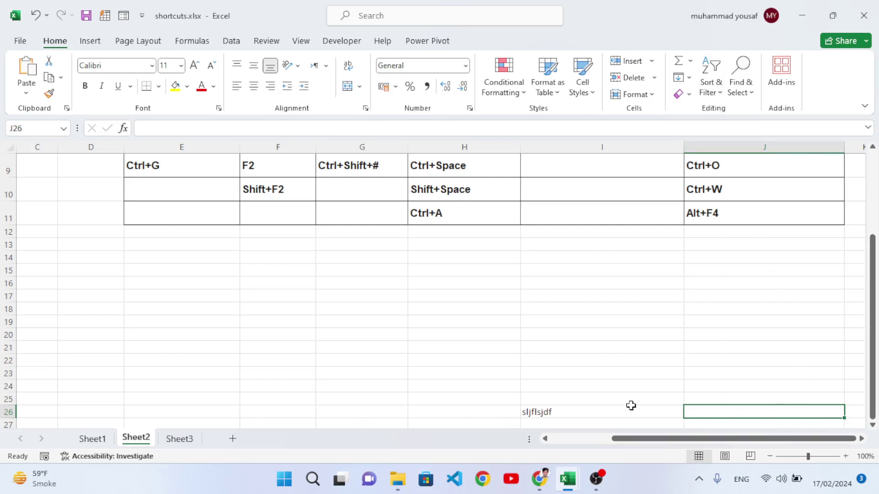
pyautogui.scroll(3, 574, 371)
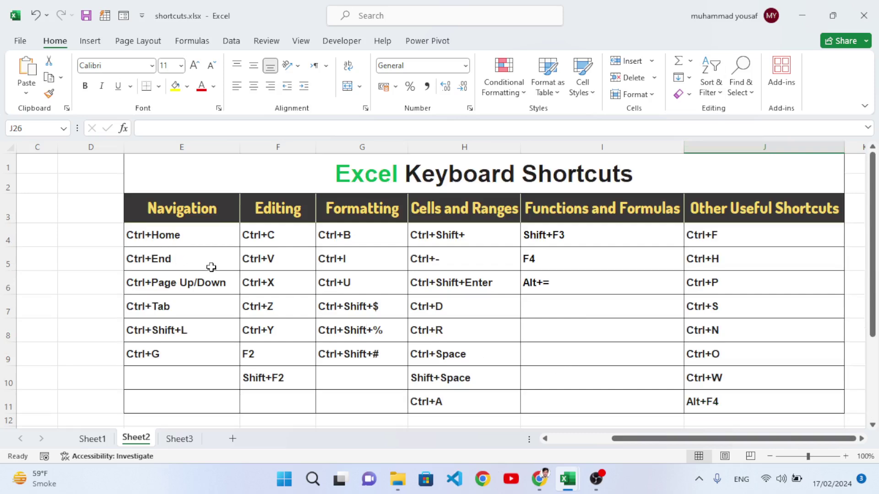
# Select the Ctrl+Page Up/Down entry, switch to the next worksheet, Sheet3, and return to Sheet2.
pyautogui.click(156, 292)
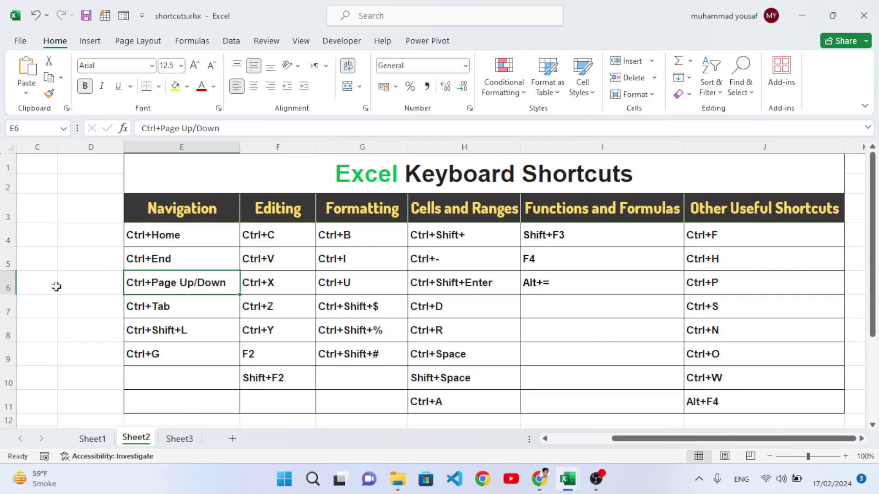
pyautogui.hotkey('ctrl', 'pagedown')
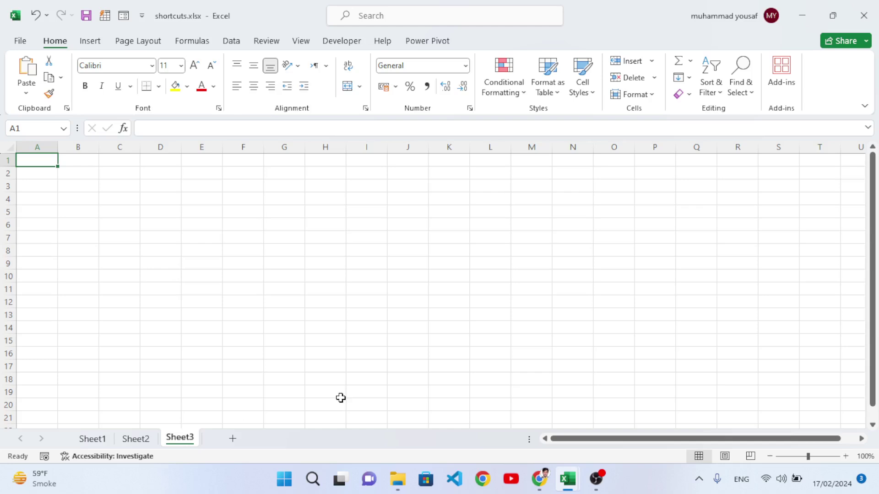
pyautogui.hotkey('ctrl', 'pageup')
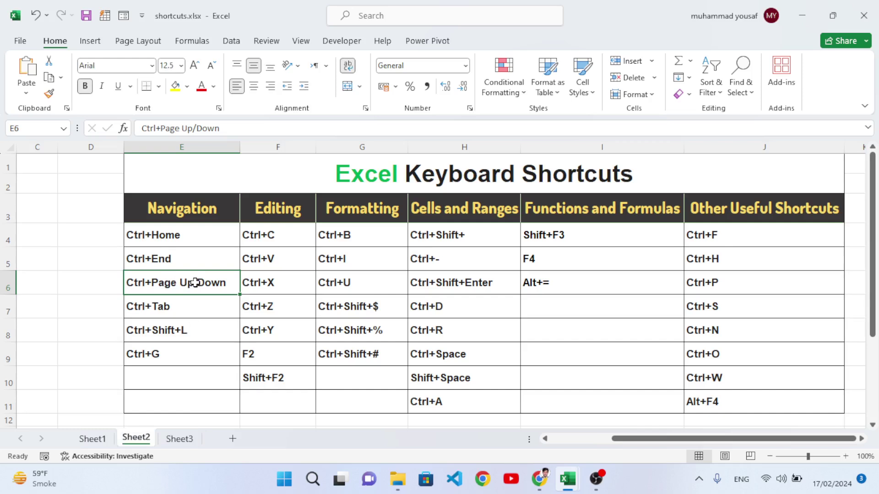
# Select the Ctrl+Tab entry, switch to the business.xlsx workbook, and return to shortcuts.xlsx.
pyautogui.click(169, 313)
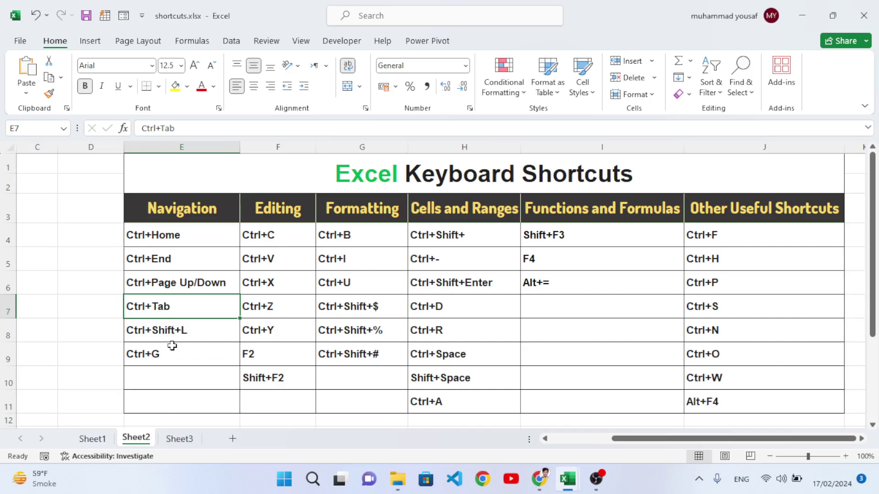
pyautogui.moveTo(567, 479)
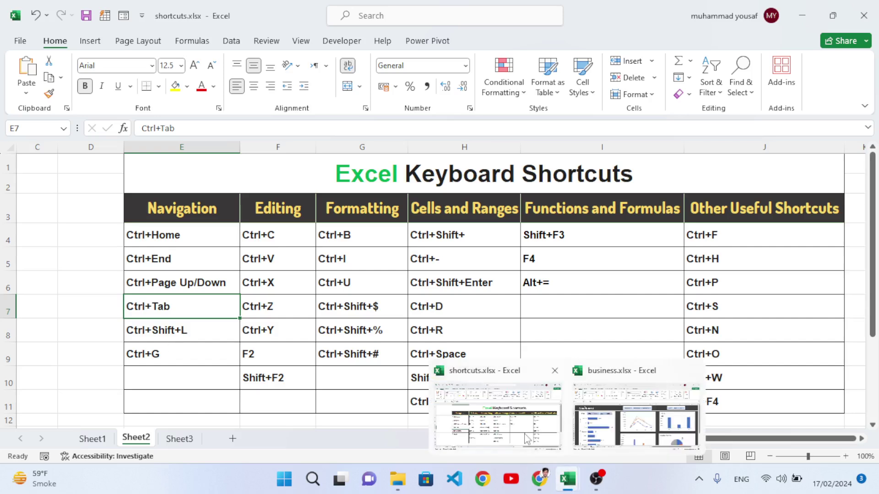
pyautogui.click(596, 420)
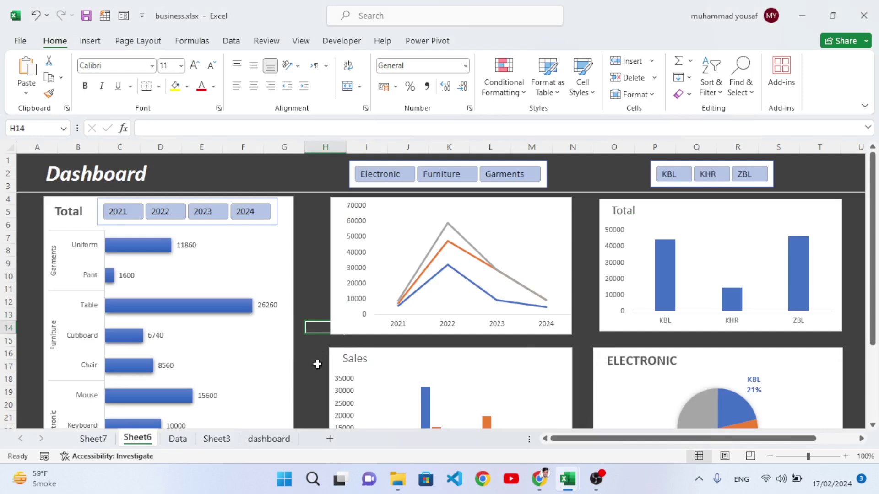
pyautogui.hotkey('ctrl', 'Tab')
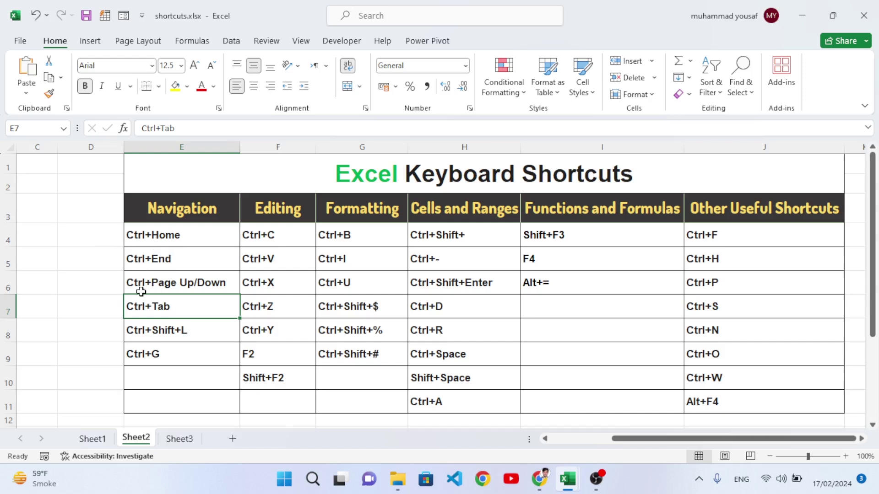
# Highlight the Navigation column from its header to Ctrl+G, then turn on filtering for the table from cell E10.
pyautogui.click(153, 332)
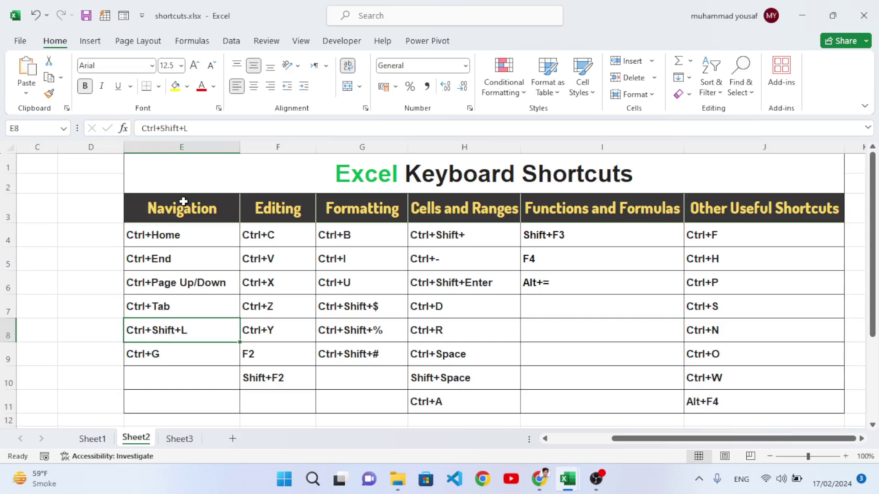
pyautogui.moveTo(183, 205); pyautogui.dragTo(172, 355)
pyautogui.click(183, 346)
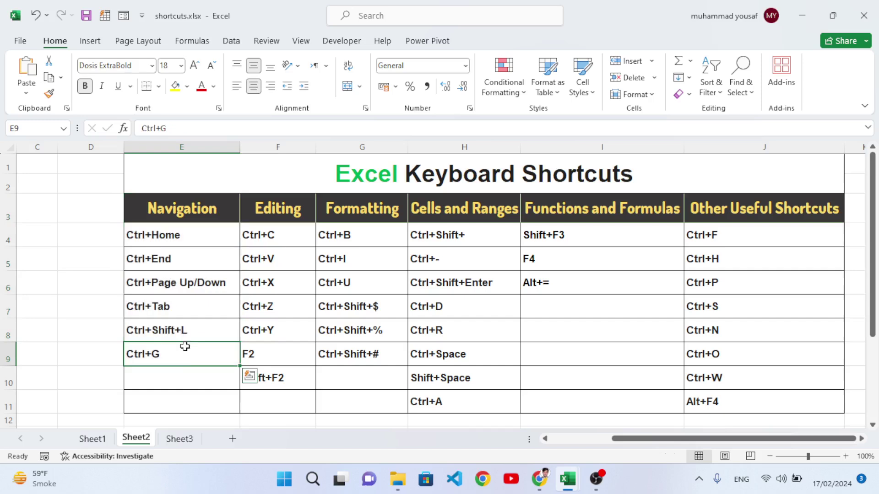
pyautogui.click(176, 370)
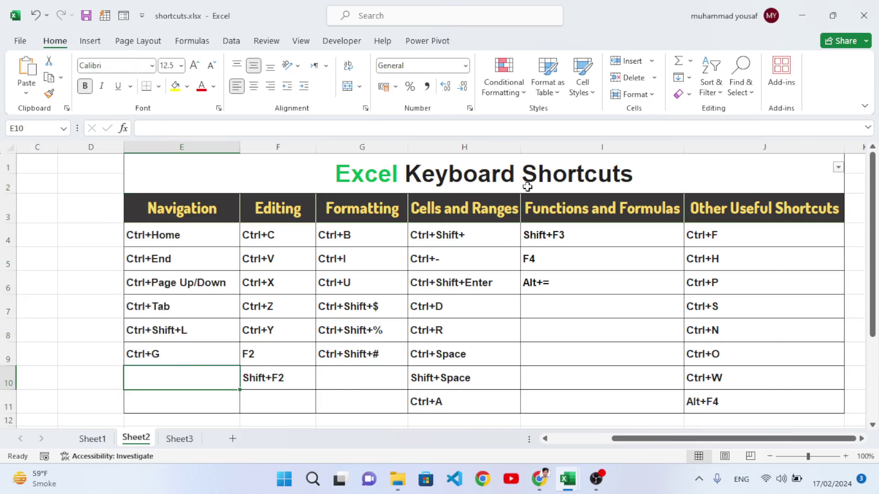
# Examine the table's sort and filter options, close them without changes, and turn the table filter off.
pyautogui.click(838, 168)
pyautogui.moveTo(785, 215)
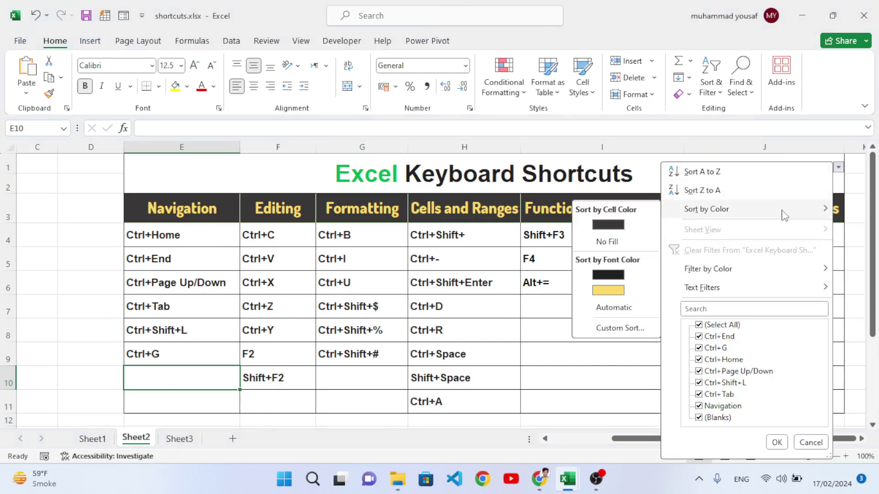
pyautogui.press('Escape')
pyautogui.click(760, 335)
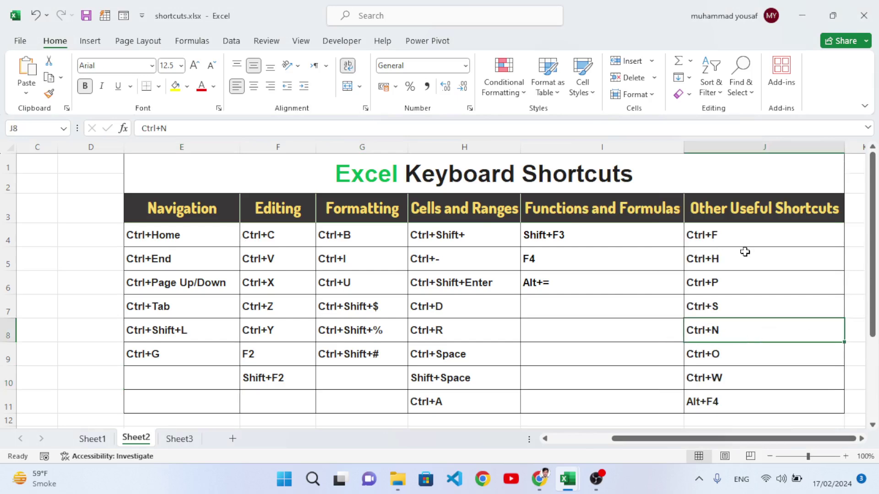
# Enter the text "df" in cell I25, directly above the sample text in I26.
pyautogui.scroll(-1, 642, 292)
pyautogui.scroll(-2, 641, 292)
pyautogui.click(433, 311)
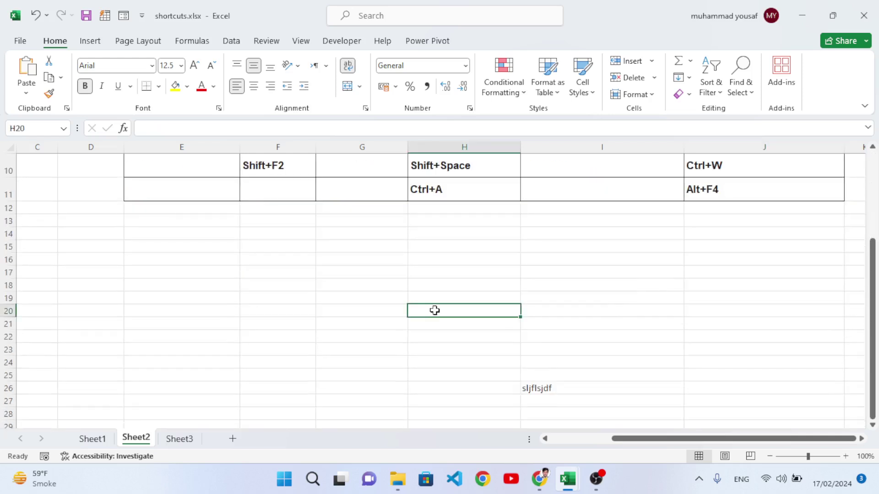
pyautogui.click(563, 378)
pyautogui.write('df')
pyautogui.click(570, 401)
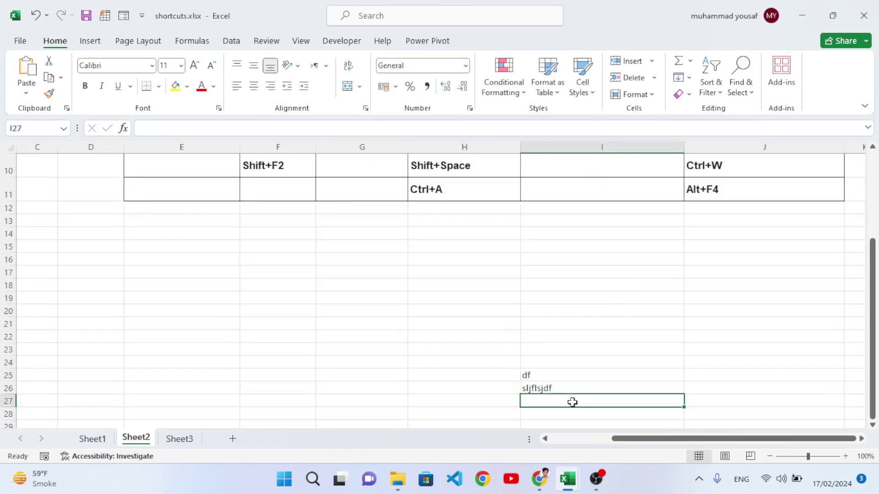
# Turn on filtering from cell I25, view its filter options, dismiss them, and turn the filter off.
pyautogui.click(566, 387)
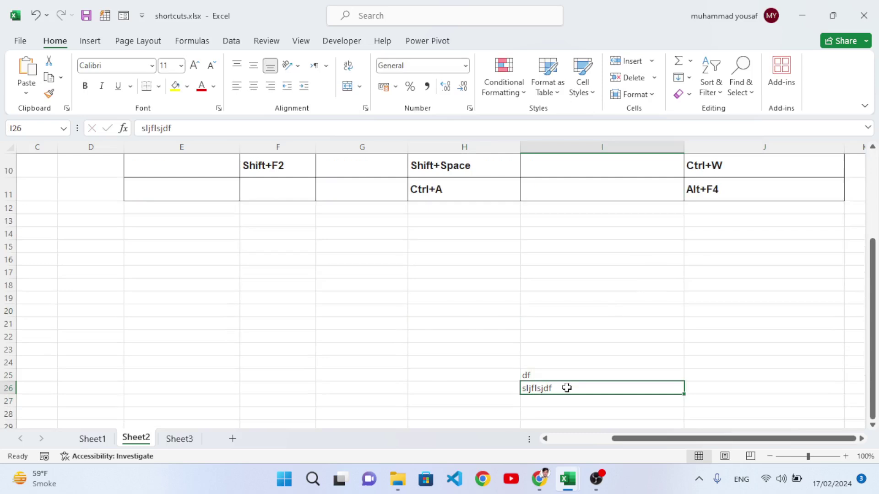
pyautogui.click(584, 376)
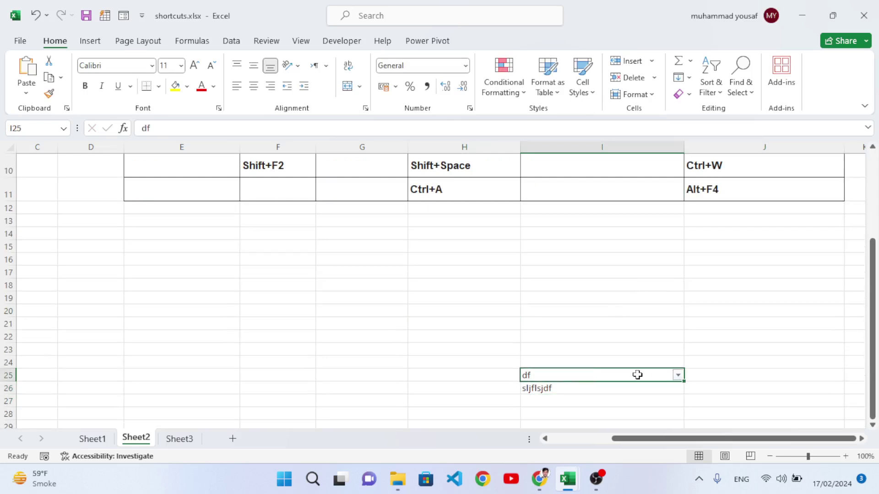
pyautogui.click(678, 377)
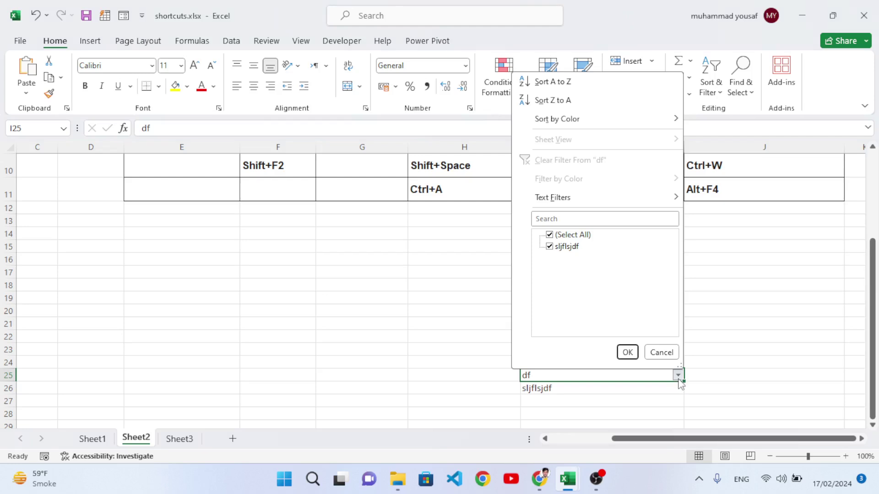
pyautogui.click(664, 355)
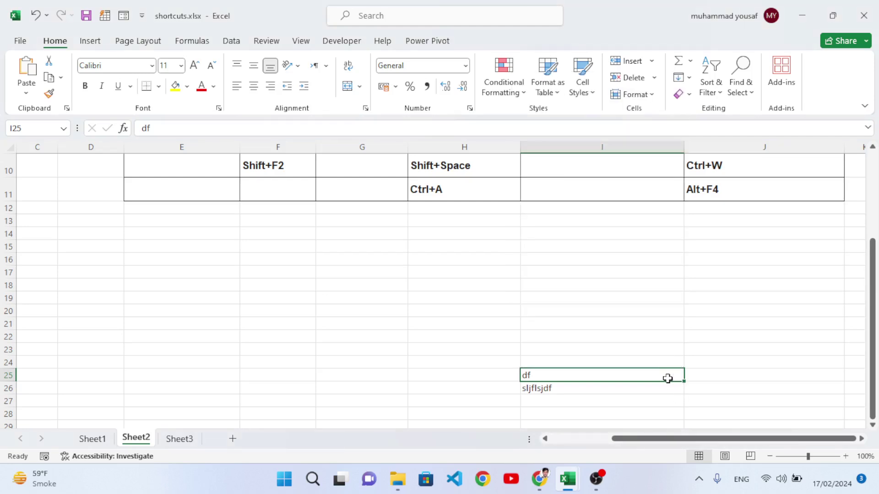
pyautogui.click(716, 362)
pyautogui.scroll(3, 502, 362)
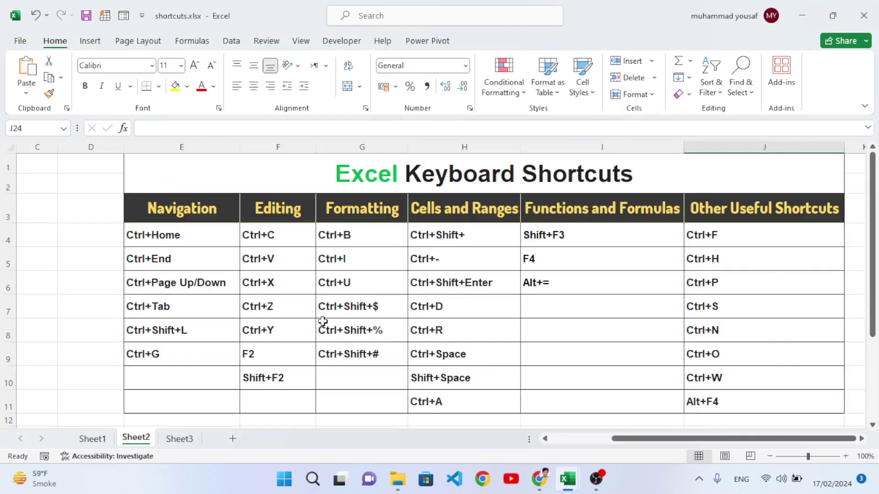
# Select the Ctrl+G entry, then return to cell D5 and use Go To with reference I38.
pyautogui.click(191, 361)
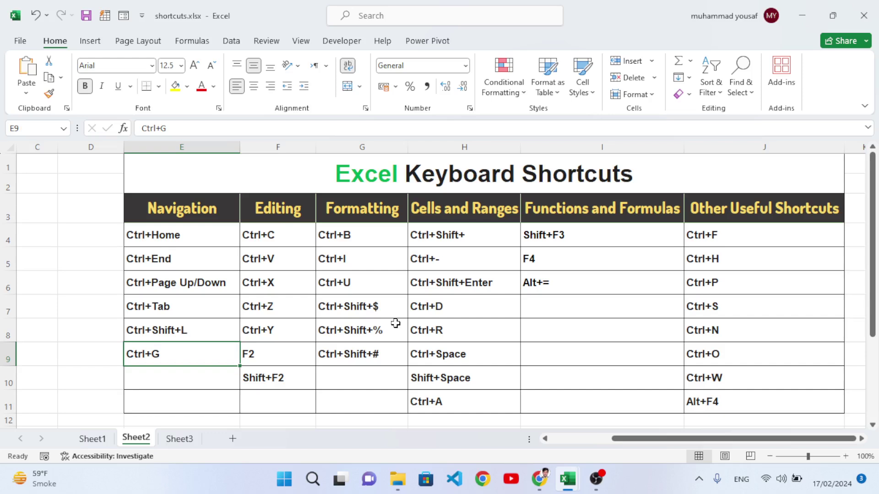
pyautogui.scroll(-8, 391, 316)
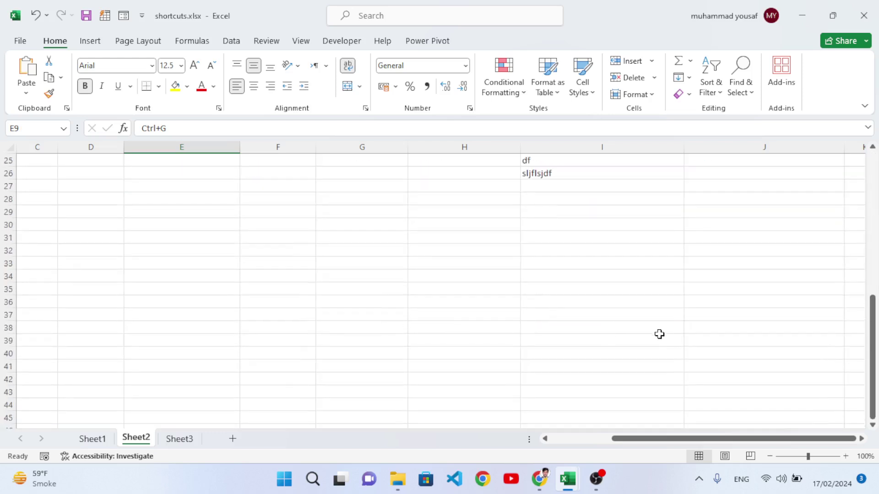
pyautogui.click(659, 333)
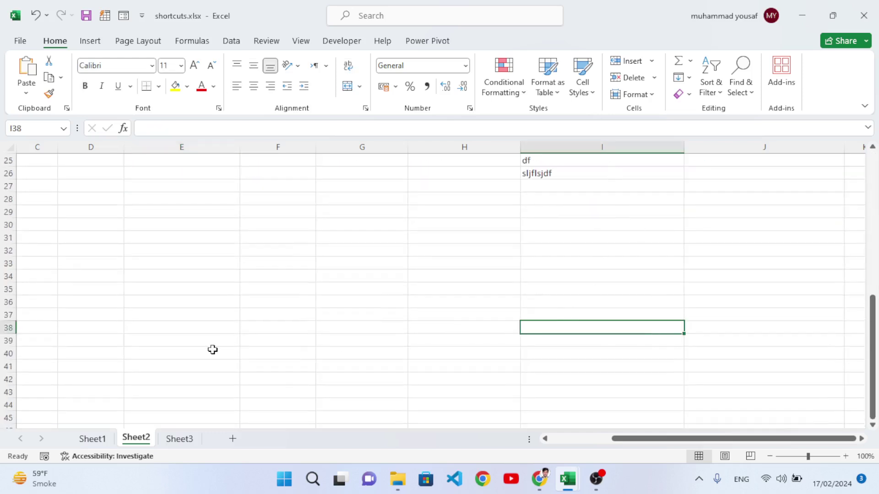
pyautogui.scroll(8, 540, 298)
pyautogui.click(96, 267)
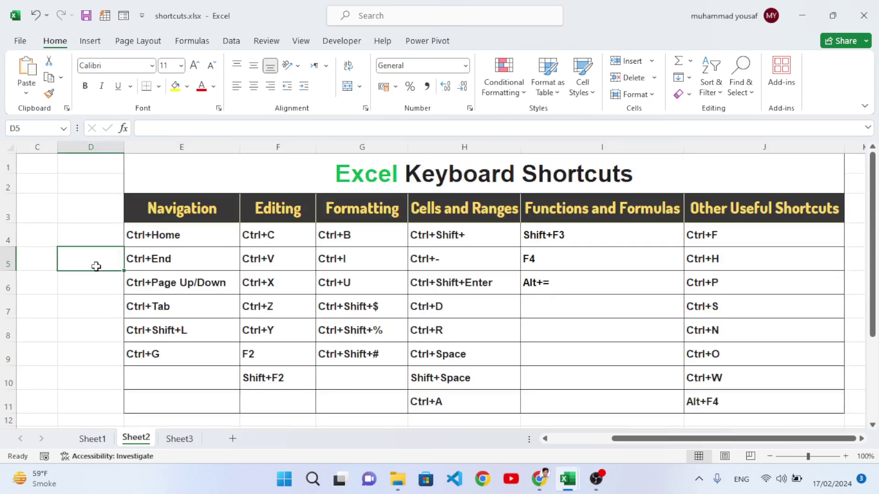
pyautogui.hotkey('ctrl', 'g')
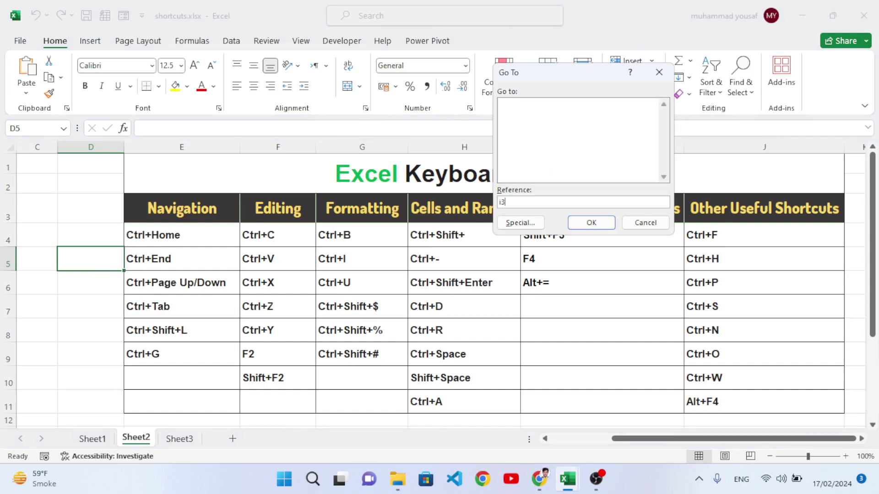
pyautogui.click(590, 223)
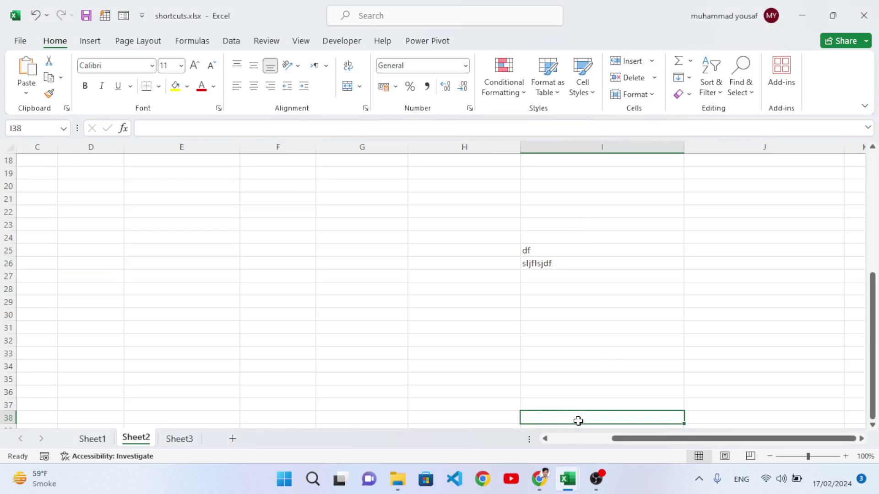
# Highlight the Navigation entries from Ctrl+Home to Ctrl+G, then select the Ctrl+Page Up/Down entry.
pyautogui.scroll(6, 465, 355)
pyautogui.click(202, 357)
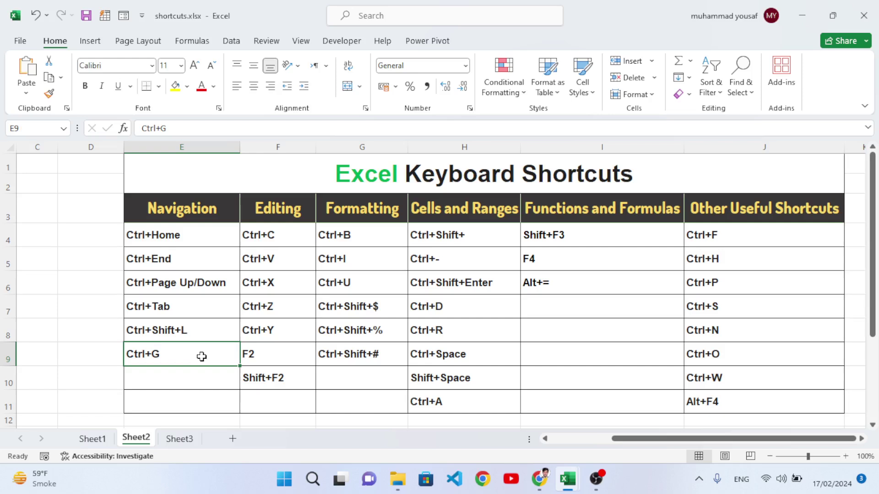
pyautogui.click(173, 239)
pyautogui.moveTo(173, 239); pyautogui.dragTo(169, 357)
pyautogui.click(221, 280)
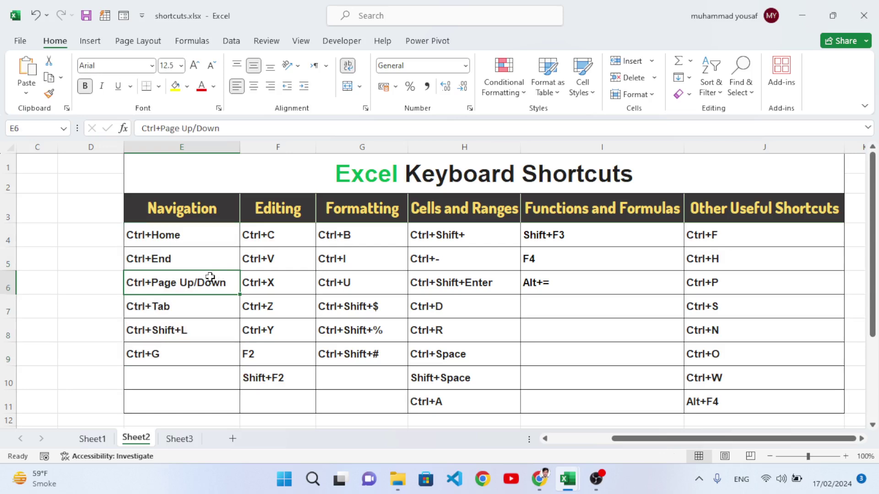
pyautogui.click(659, 488)
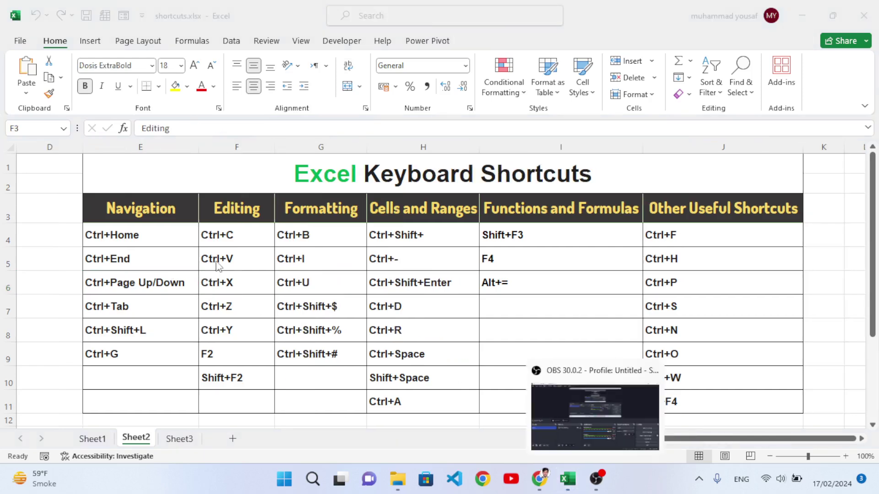
pyautogui.hotkey('alt', 'Tab')
# Select the Ctrl+C entry in the Editing column, then copy the range F4:H9.
pyautogui.click(220, 233)
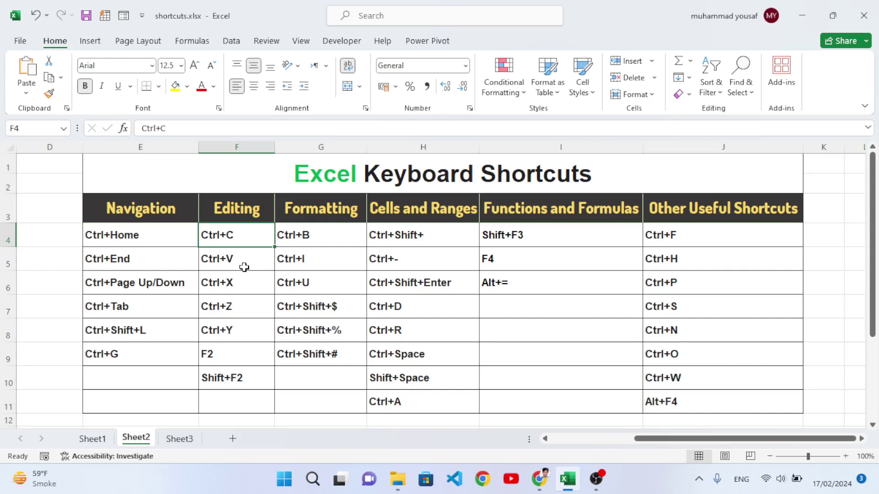
pyautogui.moveTo(232, 238); pyautogui.dragTo(415, 354)
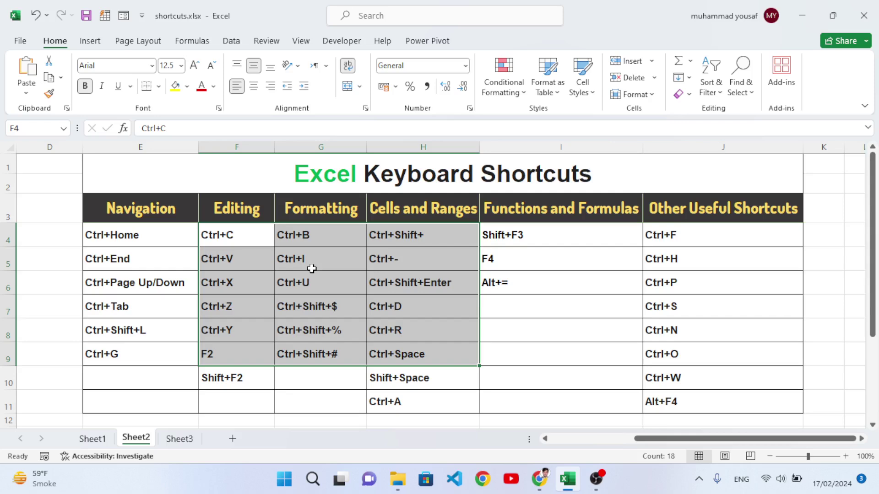
pyautogui.hotkey('ctrl', 'c')
pyautogui.hotkey('ctrl', 'q')
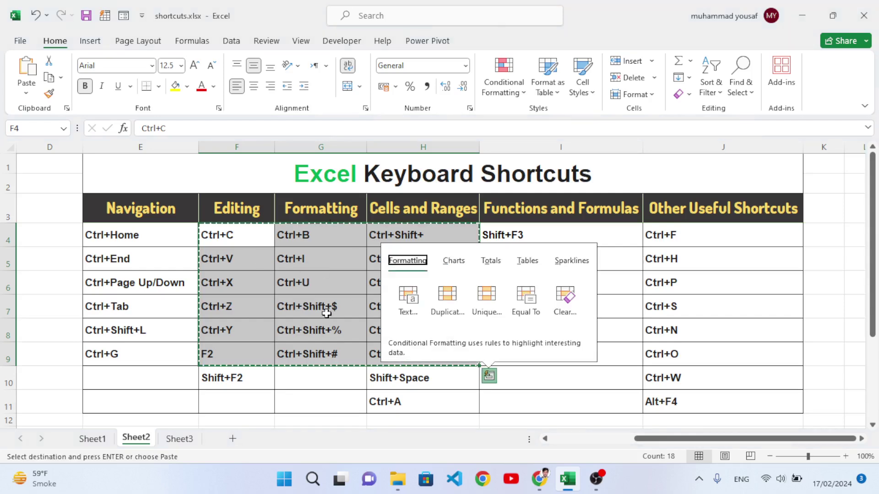
# Paste the copied shortcut entries below the table, starting at cell E22.
pyautogui.scroll(-4, 326, 314)
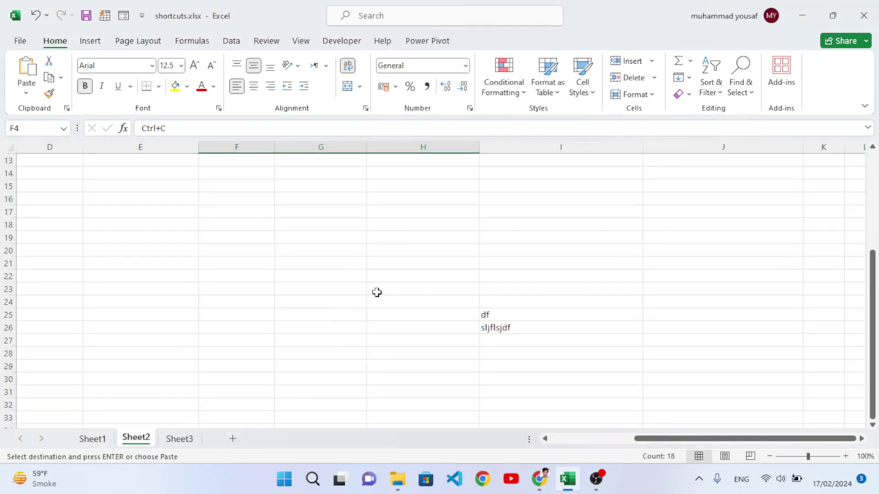
pyautogui.click(137, 274)
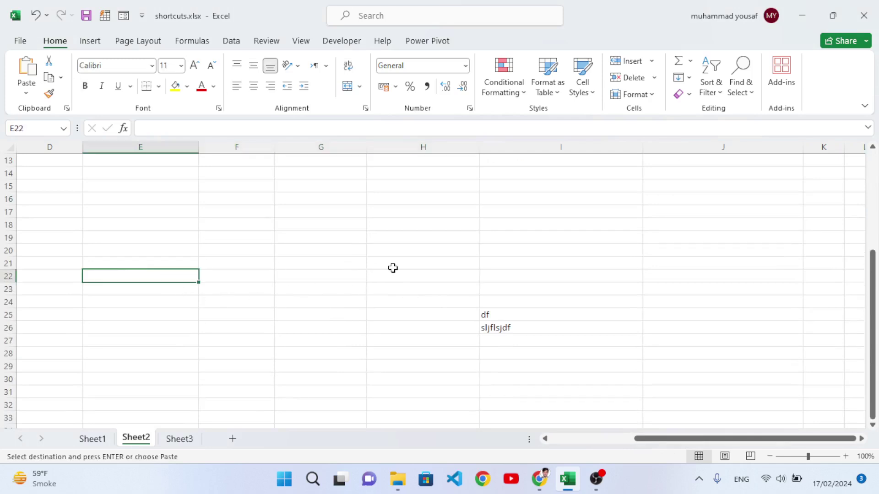
pyautogui.scroll(4, 382, 268)
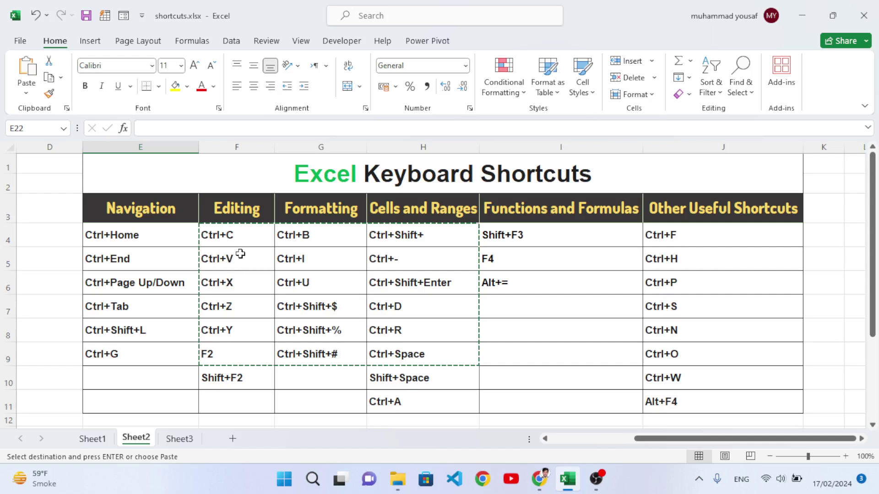
pyautogui.scroll(-4, 224, 329)
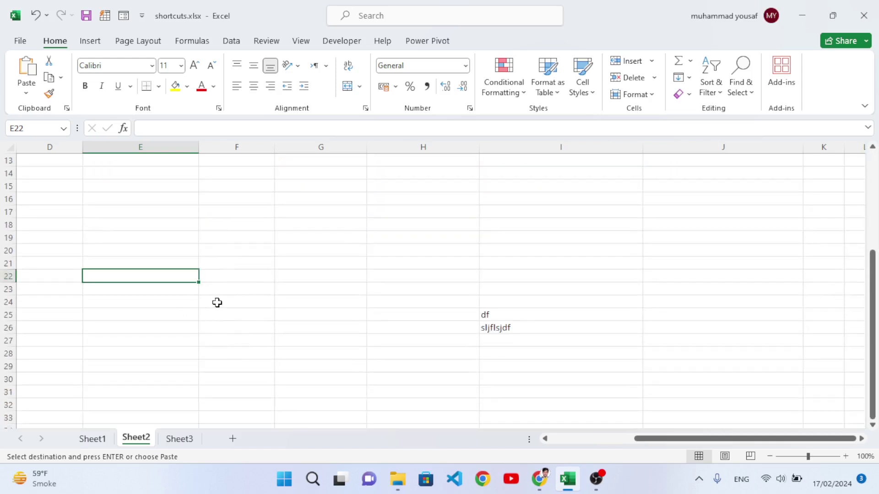
pyautogui.hotkey('ctrl', 'v')
pyautogui.click(256, 318)
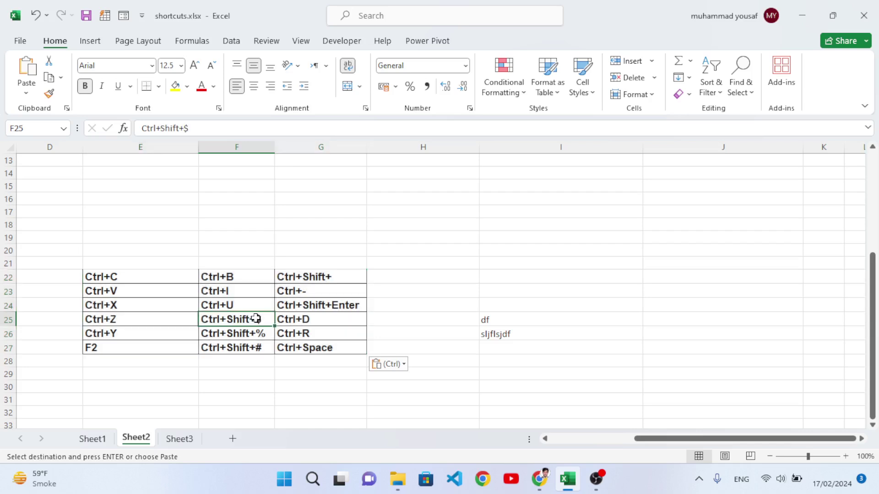
# Cancel copy mode for the source range F4:H9 and select empty cell F15.
pyautogui.scroll(4, 256, 318)
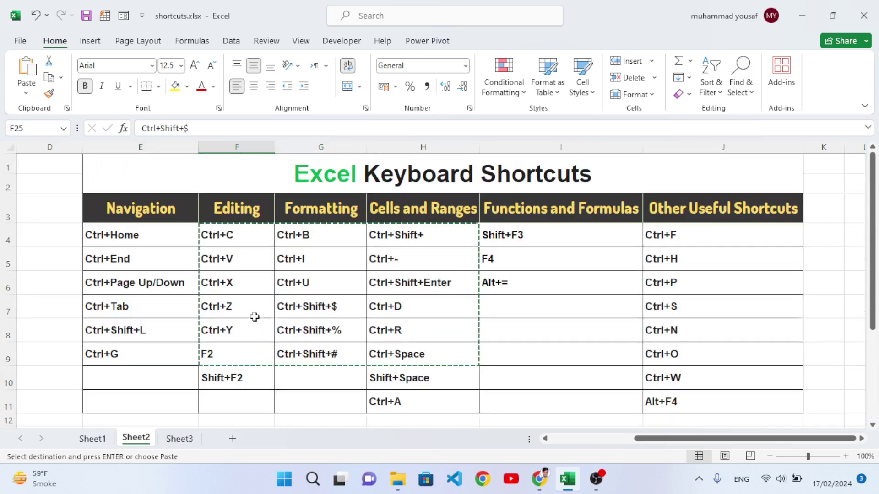
pyautogui.scroll(-2, 237, 300)
pyautogui.click(280, 316)
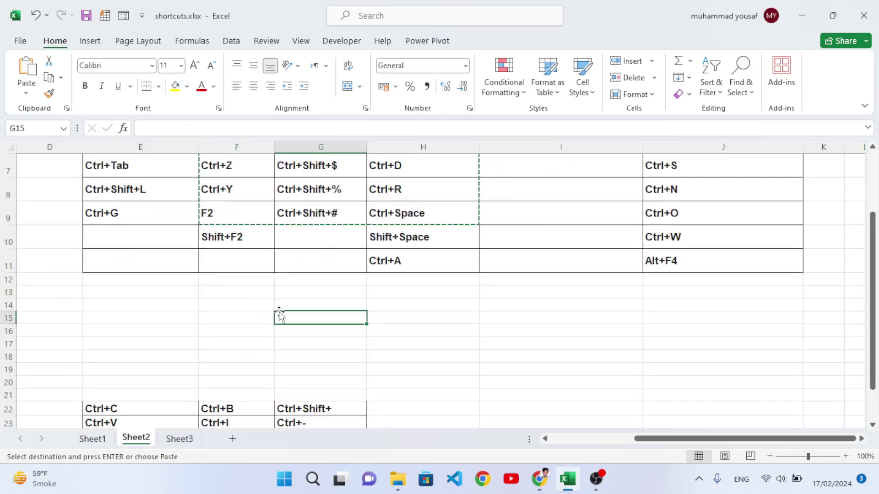
pyautogui.press('Escape')
pyautogui.click(254, 321)
pyautogui.scroll(2, 254, 323)
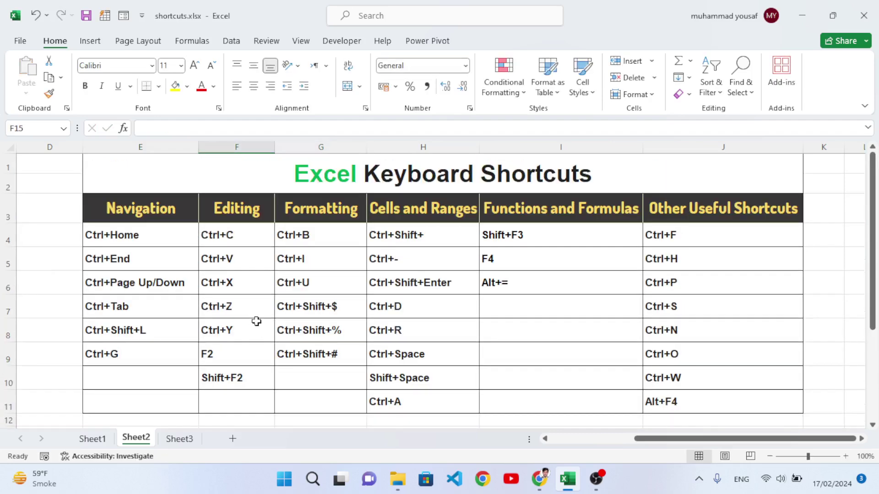
# Select the Ctrl+X entry, then cut the block E22:G27 and paste it starting at cell I14.
pyautogui.click(232, 285)
pyautogui.scroll(-4, 273, 297)
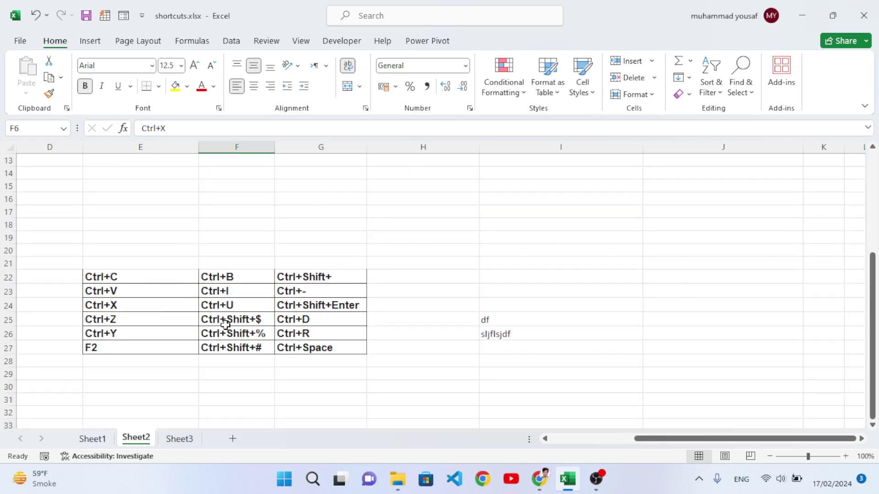
pyautogui.moveTo(108, 278); pyautogui.dragTo(314, 347)
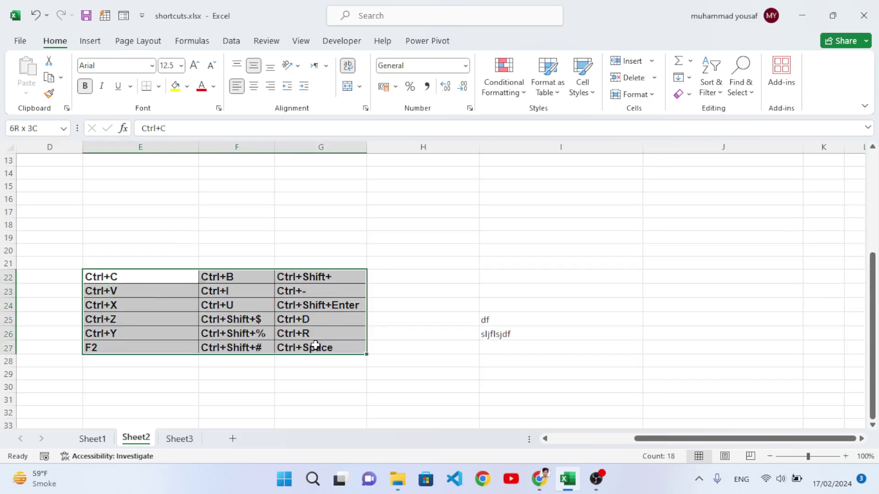
pyautogui.hotkey('ctrl', 'c')
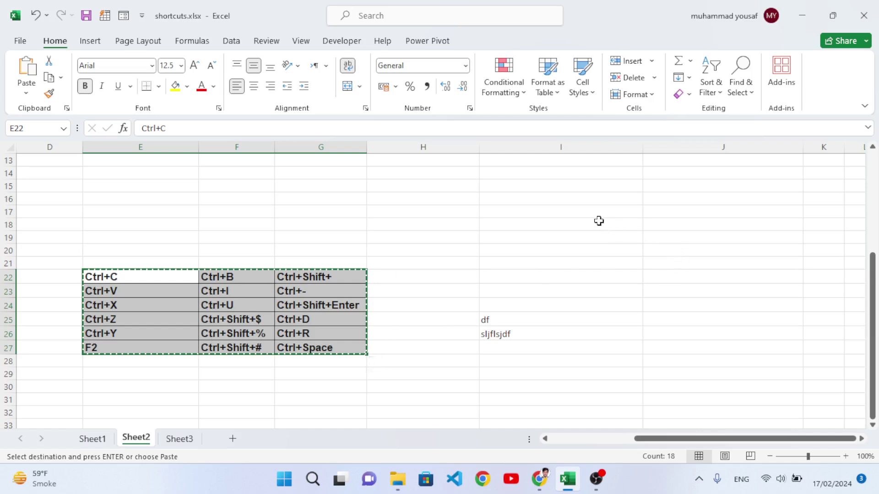
pyautogui.click(522, 175)
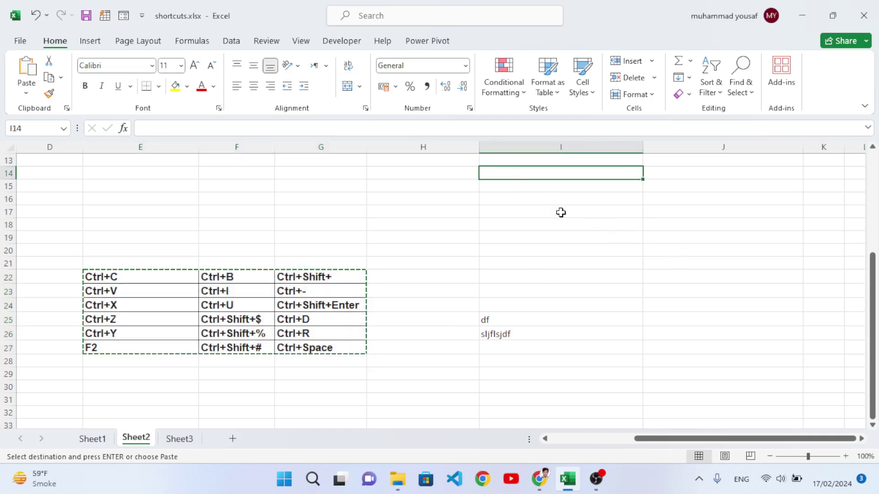
pyautogui.hotkey('ctrl', 'v')
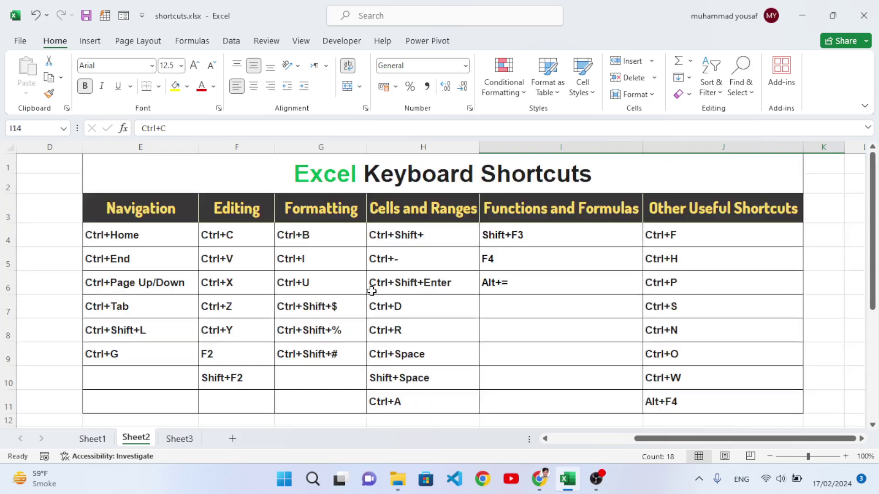
pyautogui.scroll(4, 375, 288)
pyautogui.scroll(-1, 364, 324)
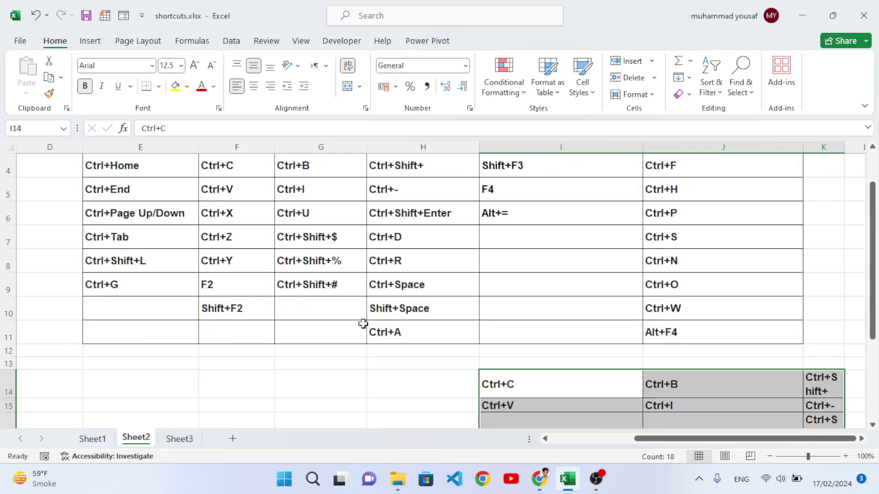
# Undo the paste of the cut block at I14 so it goes back to E22:G27.
pyautogui.scroll(-1, 397, 283)
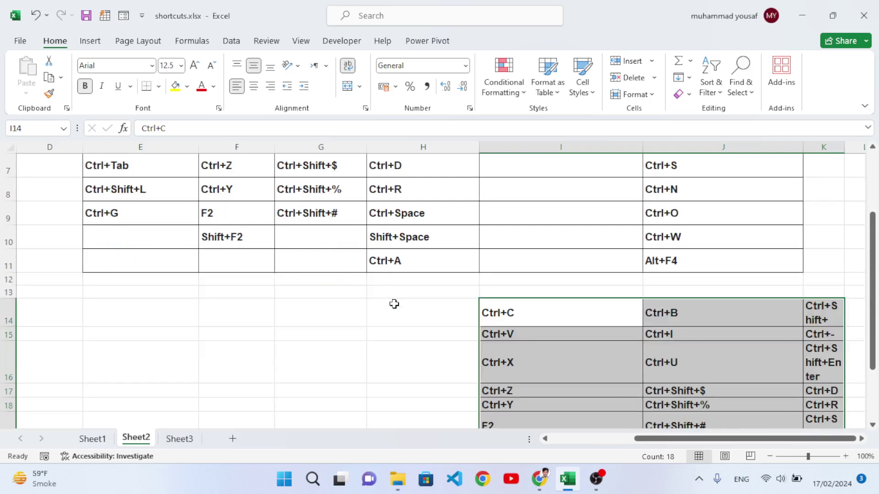
pyautogui.scroll(1, 392, 304)
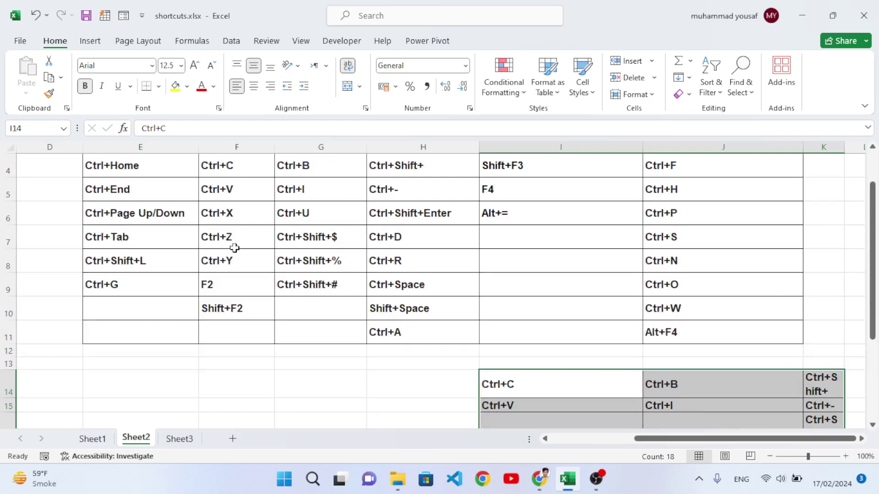
pyautogui.scroll(-2, 239, 273)
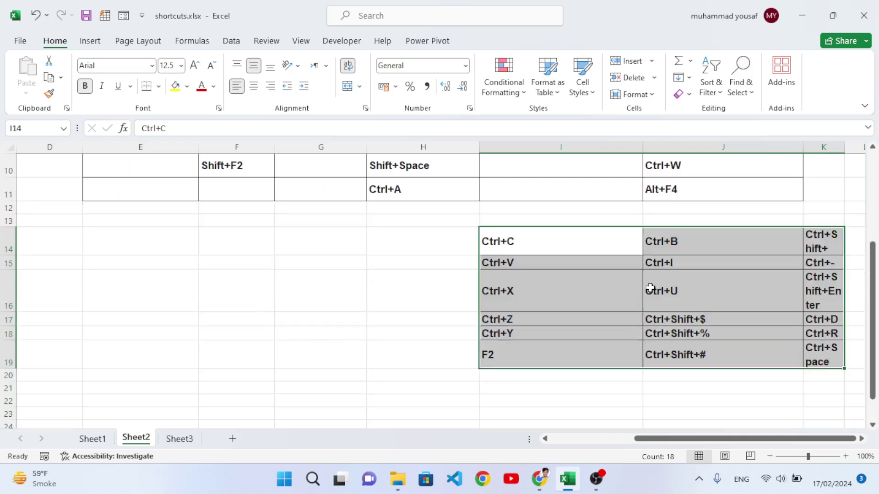
pyautogui.scroll(2, 565, 300)
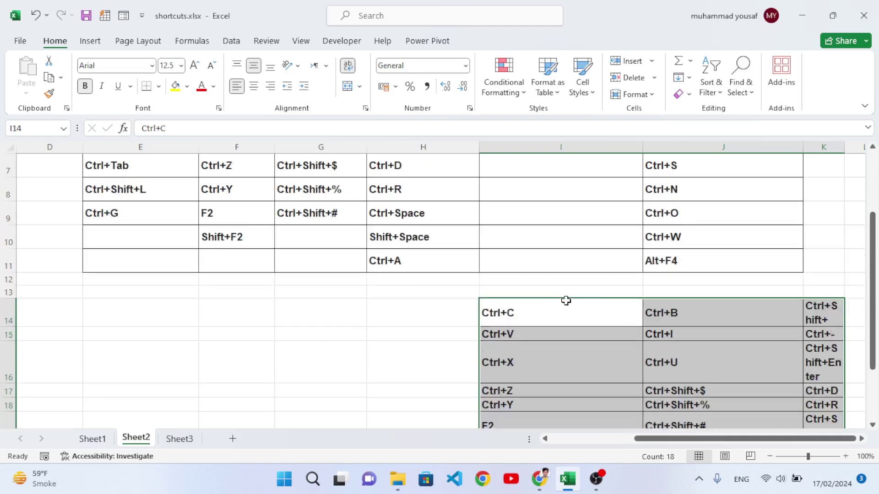
pyautogui.scroll(-2, 589, 285)
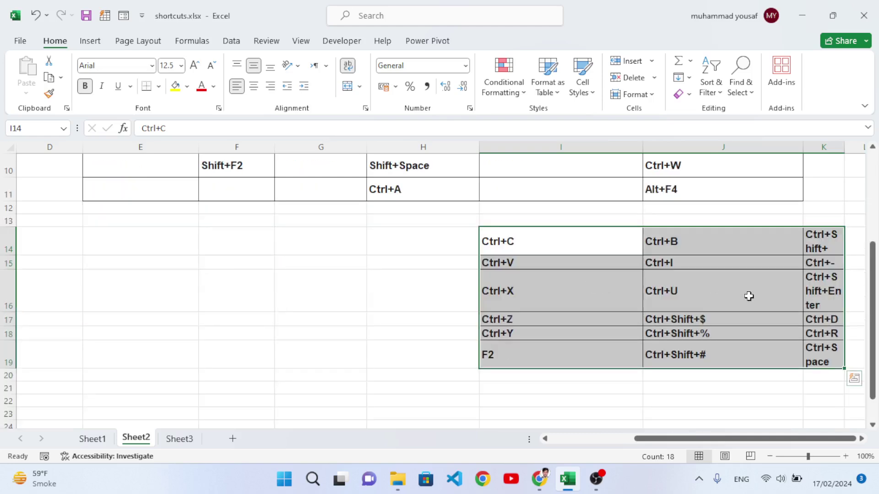
pyautogui.scroll(-1, 751, 297)
pyautogui.hotkey('ctrl', 'z')
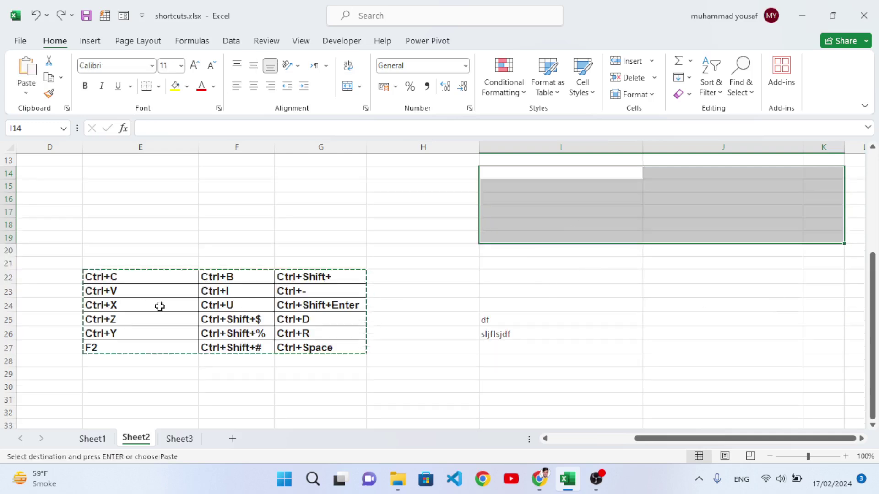
# Reapply the move of the block to I14:K19, then select empty cell G16.
pyautogui.scroll(3, 437, 309)
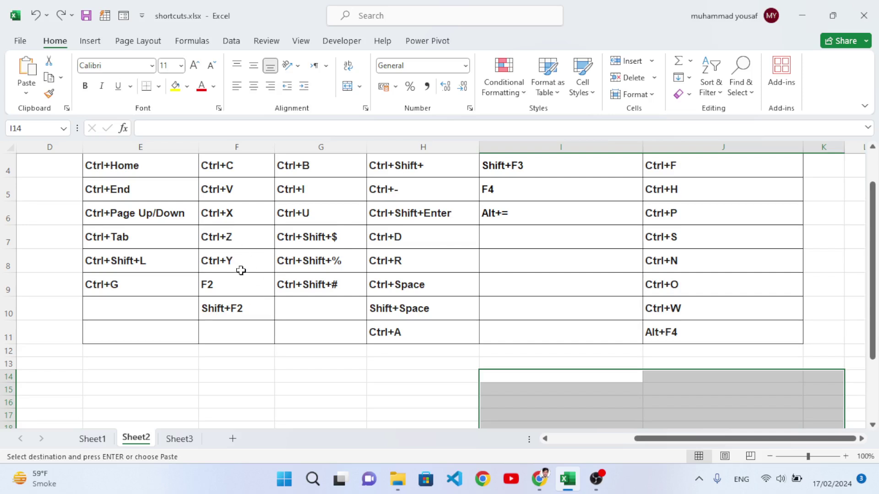
pyautogui.scroll(-2, 237, 266)
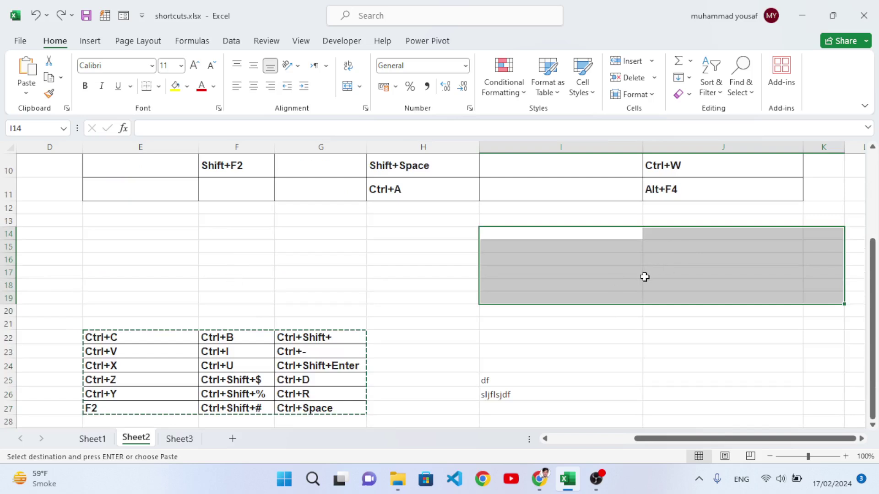
pyautogui.hotkey('ctrl', 'v')
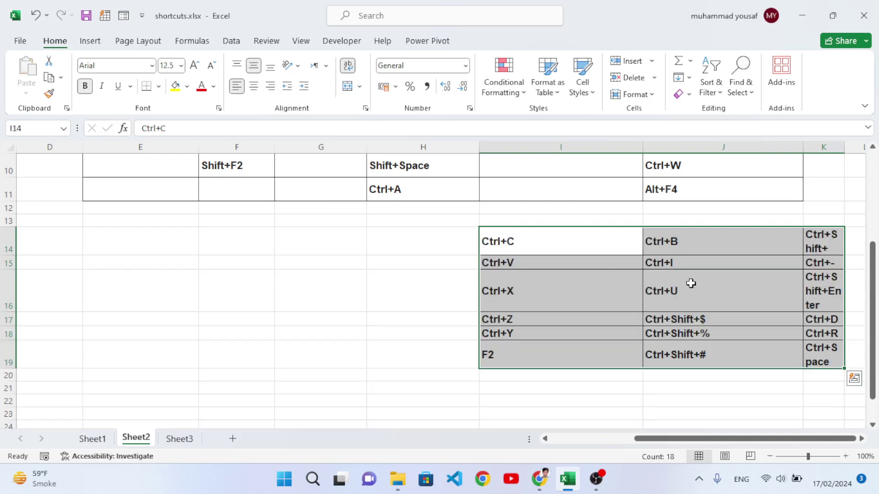
pyautogui.scroll(1, 646, 288)
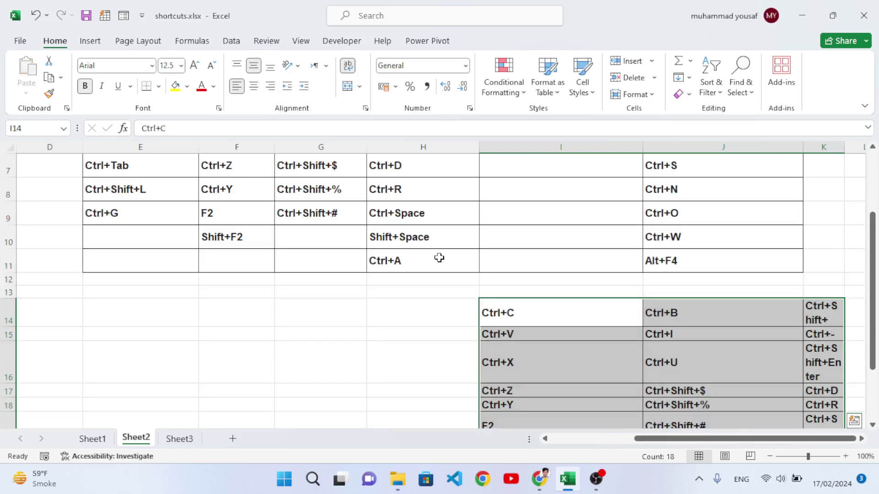
pyautogui.press('Escape')
pyautogui.click(331, 354)
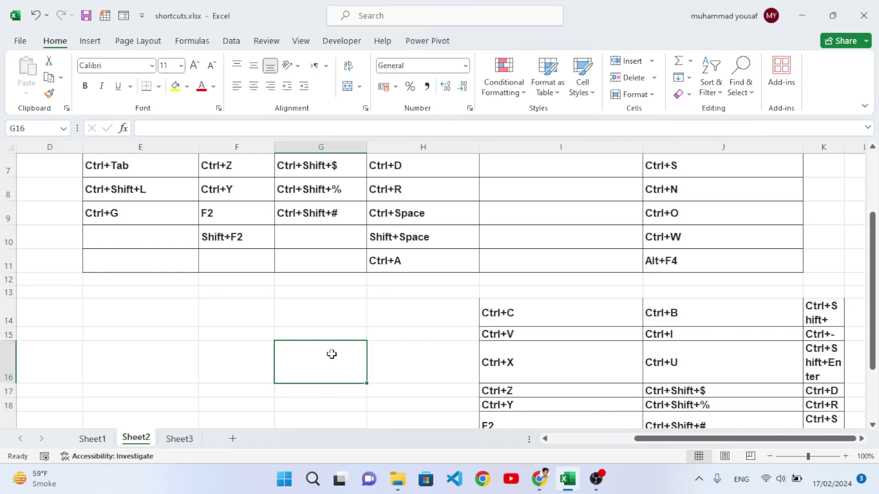
# Open cell I15 for editing, add "df" to its text and remove it again, then leave the cell.
pyautogui.click(515, 334)
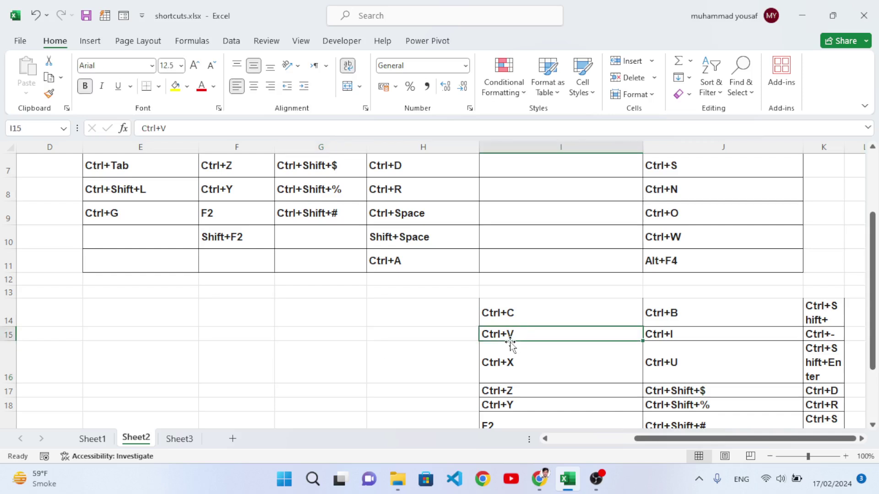
pyautogui.press('F2')
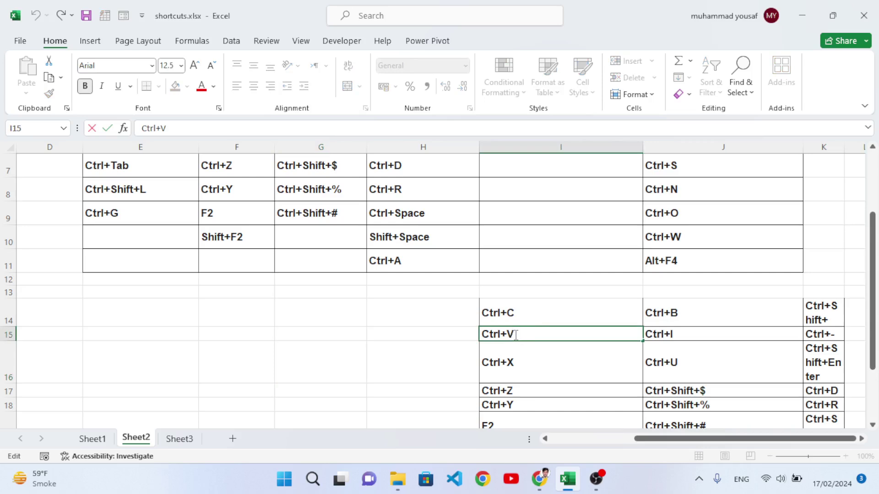
pyautogui.write('df')
pyautogui.press('BackSpace')
pyautogui.press('BackSpace')
pyautogui.press('BackSpace')
pyautogui.click(413, 346)
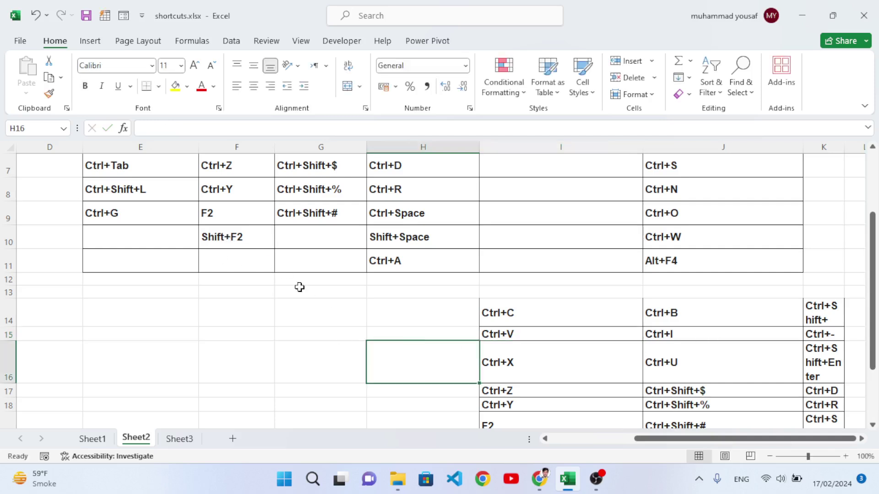
# Insert a note in empty cell F16 with the text "sldflsl" and return to the shortcuts table.
pyautogui.click(280, 328)
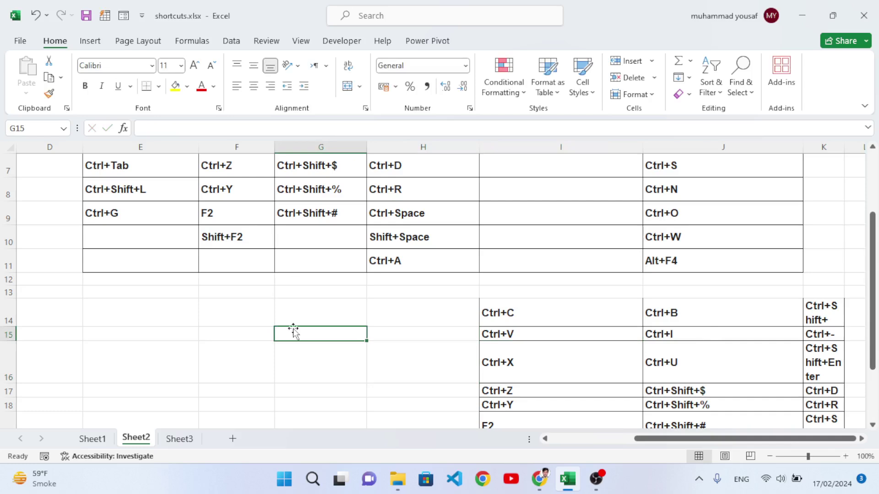
pyautogui.moveTo(243, 309); pyautogui.dragTo(393, 380)
pyautogui.click(343, 366)
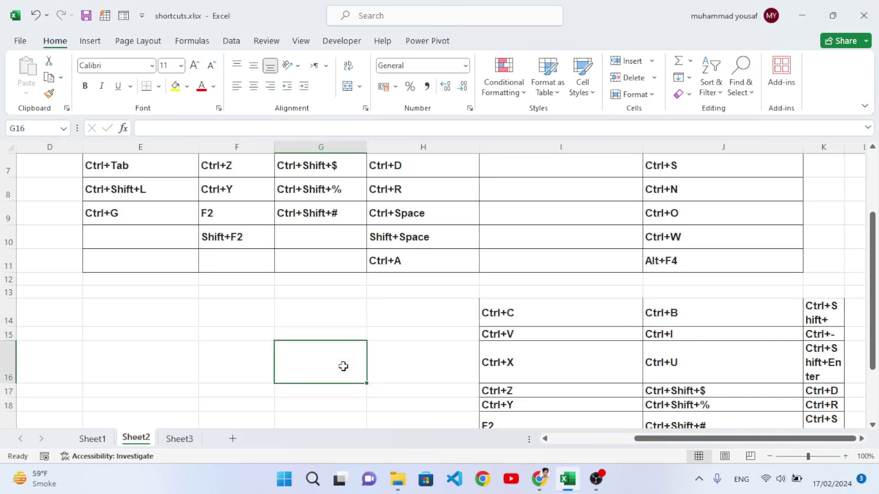
pyautogui.click(224, 357)
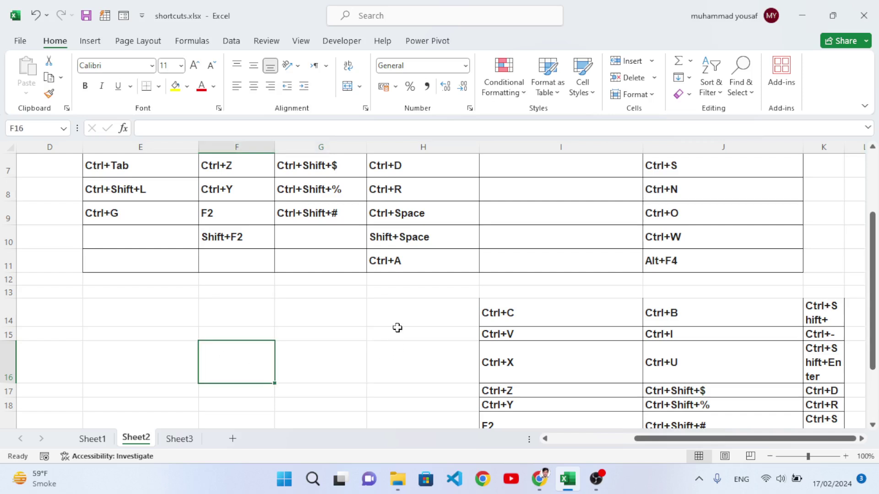
pyautogui.hotkey('shift', 'F2')
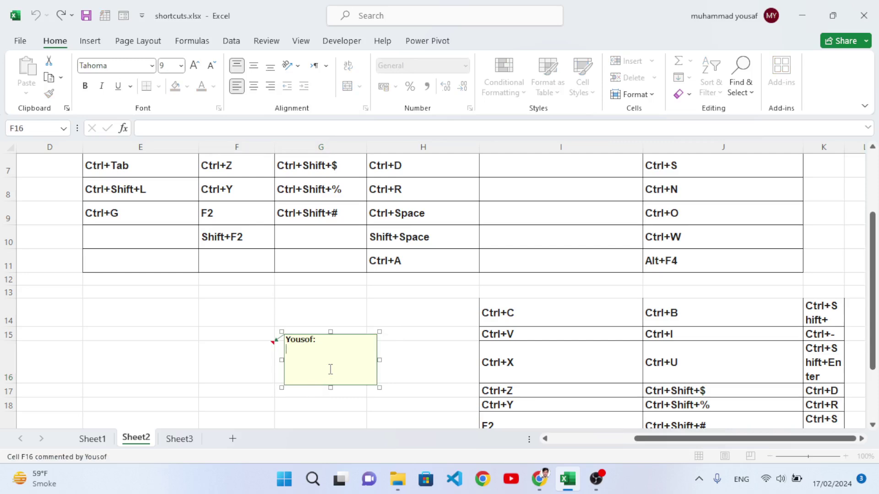
pyautogui.click(416, 356)
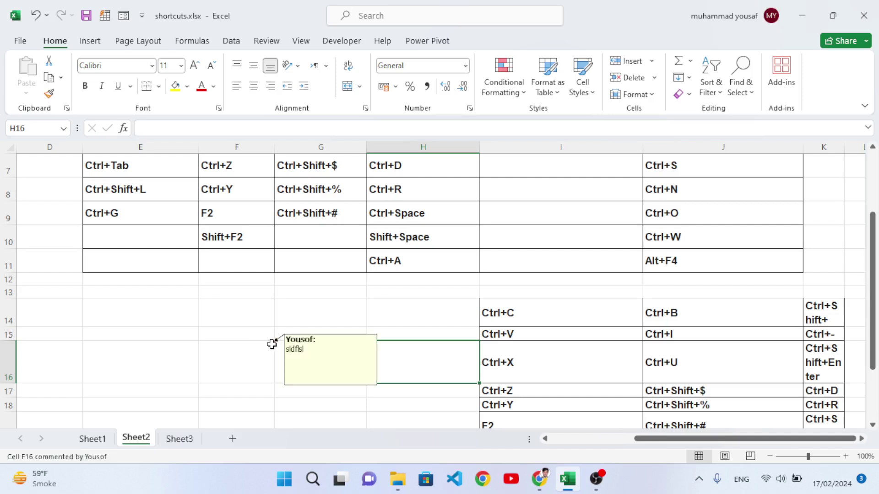
pyautogui.scroll(2, 289, 350)
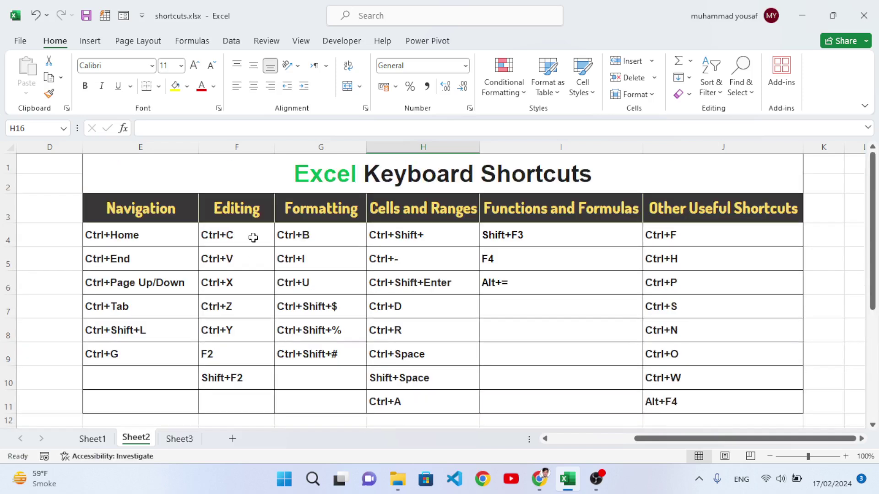
# Select the Ctrl+B entry in the Formatting column, then make the sample text in I25:I26 bold.
pyautogui.click(647, 491)
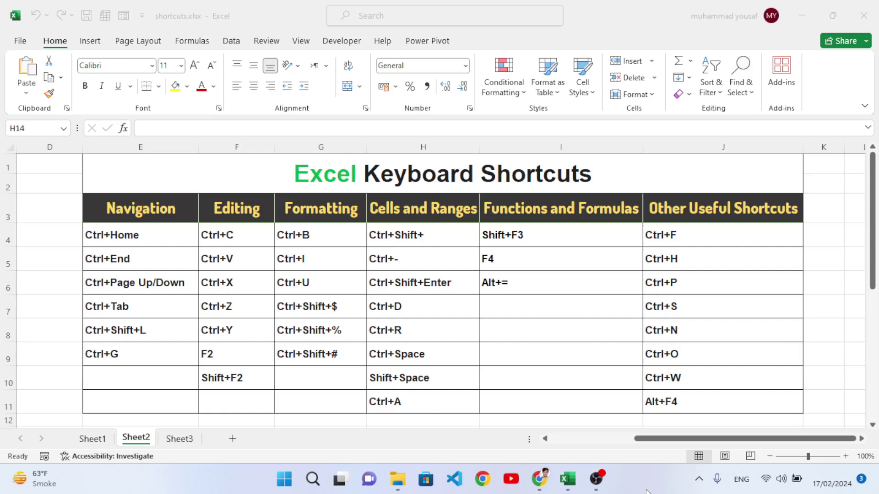
pyautogui.click(322, 237)
pyautogui.scroll(-5, 351, 300)
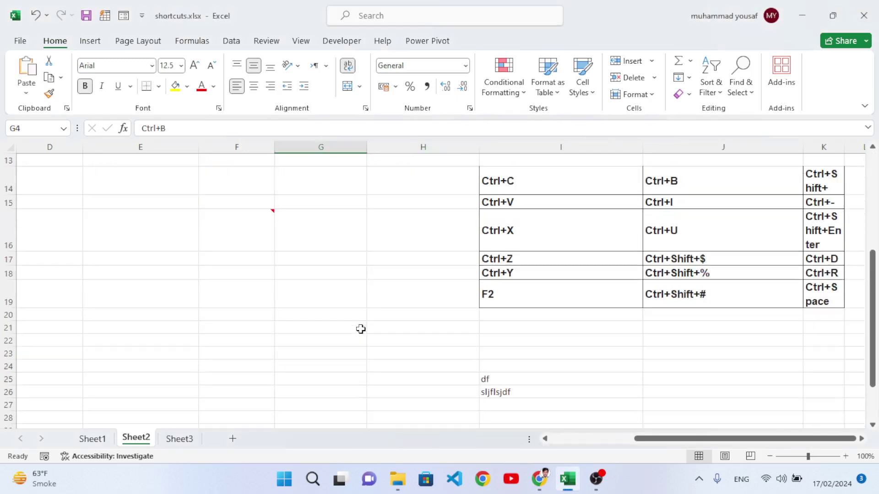
pyautogui.moveTo(496, 327); pyautogui.dragTo(502, 336)
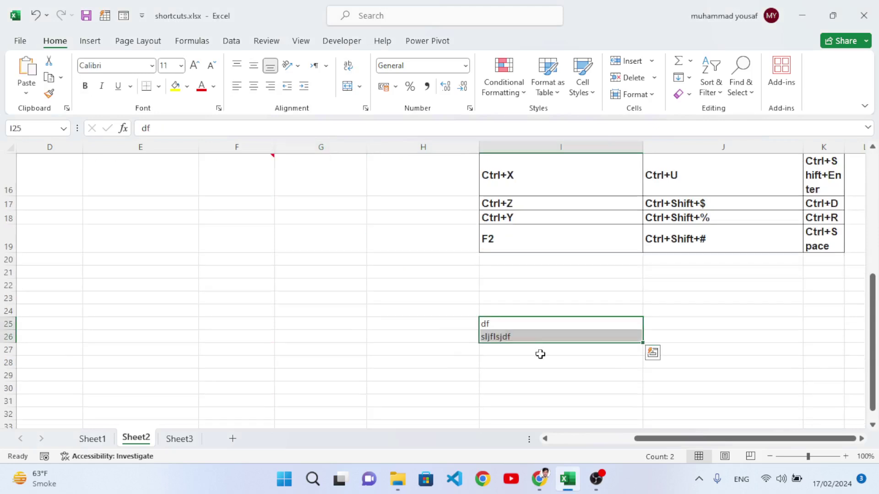
pyautogui.hotkey('ctrl', 'b')
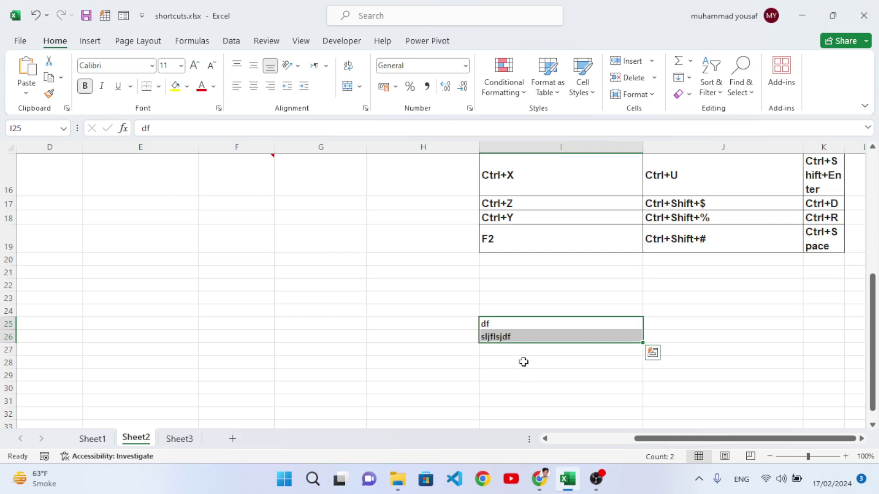
# Italicize the sample text in cells I25:I26.
pyautogui.scroll(5, 440, 367)
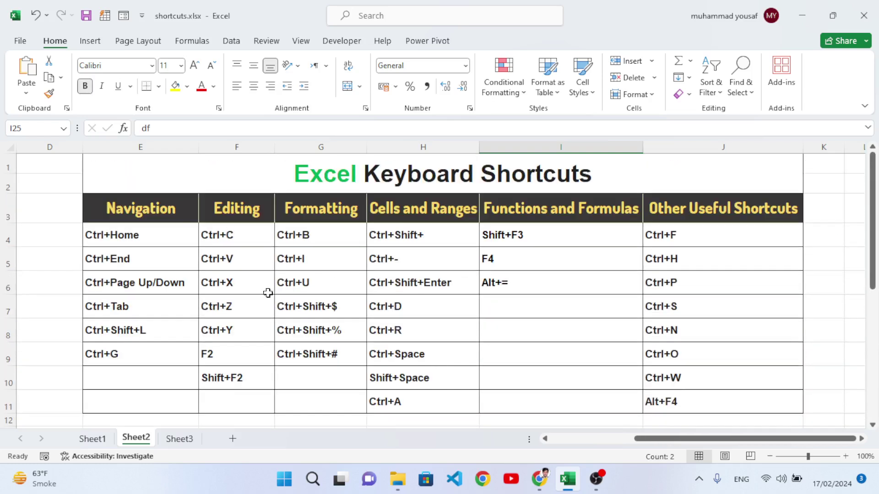
pyautogui.scroll(-5, 502, 355)
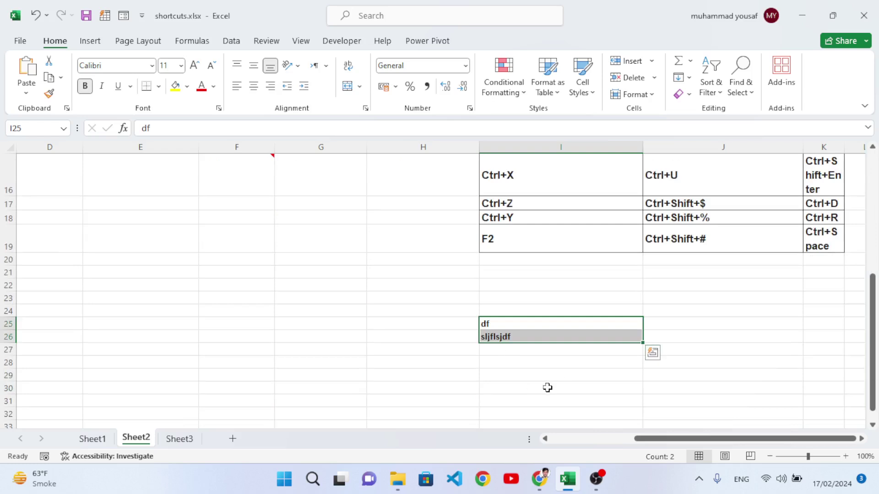
pyautogui.hotkey('ctrl', 'i')
# Underline the Ctrl+U entry in the Formatting column and remove the underline again.
pyautogui.scroll(5, 402, 345)
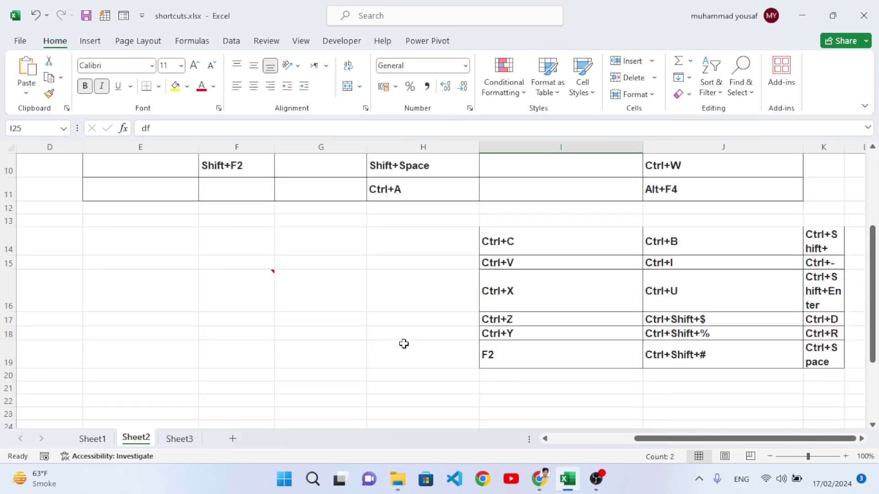
pyautogui.click(305, 283)
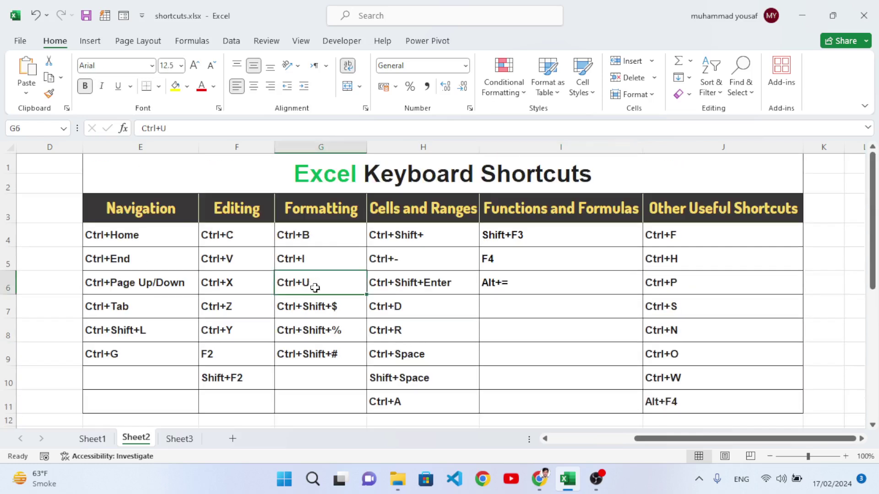
pyautogui.hotkey('ctrl', 'u')
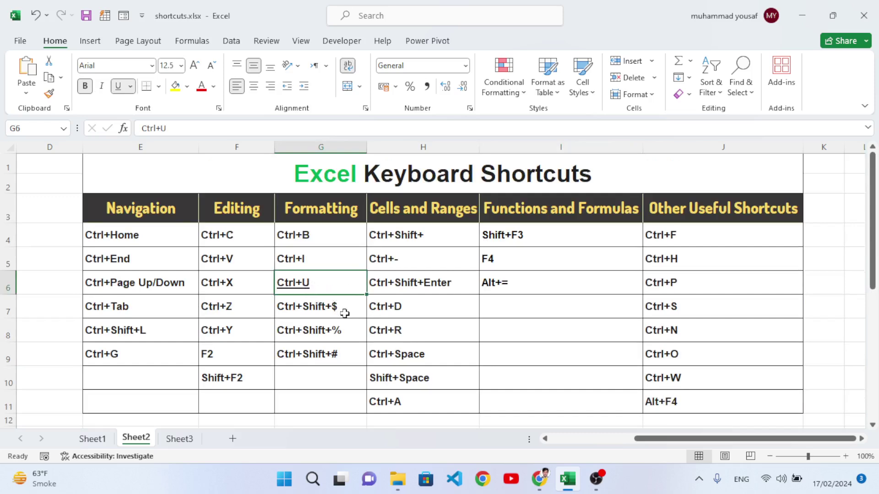
pyautogui.hotkey('ctrl', 'u')
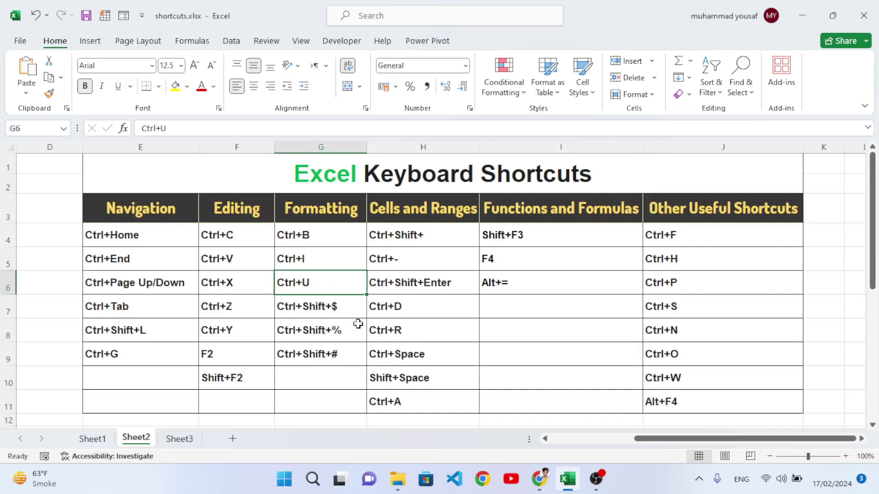
# Select the Ctrl+Shift+$ entry, then enter 343 in cell G20 and apply the currency format to it.
pyautogui.click(323, 310)
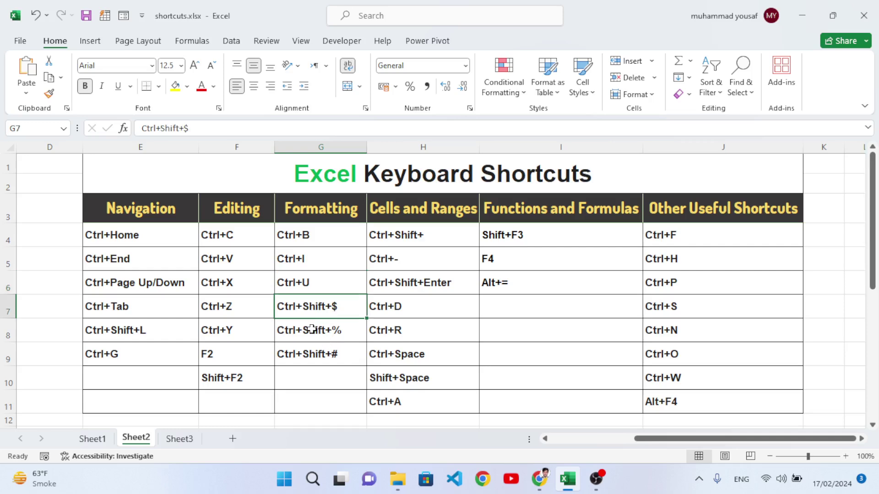
pyautogui.scroll(-3, 311, 329)
pyautogui.click(261, 293)
pyautogui.click(309, 371)
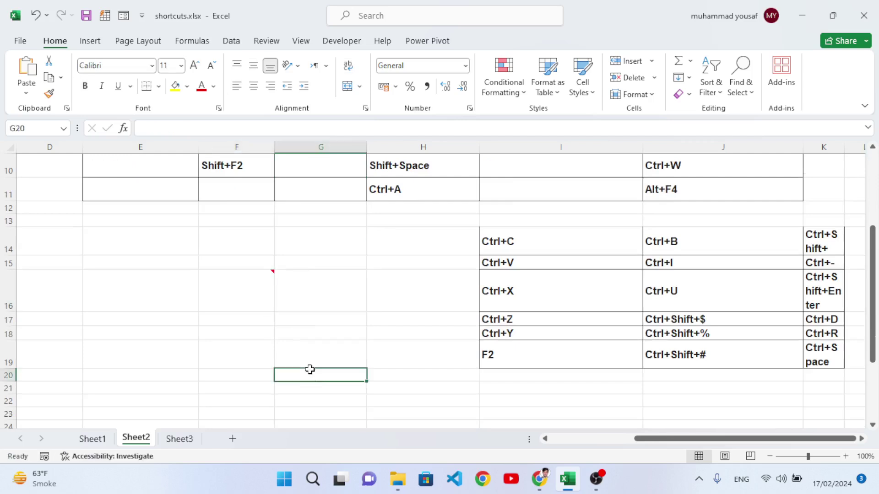
pyautogui.write('343')
pyautogui.click(408, 379)
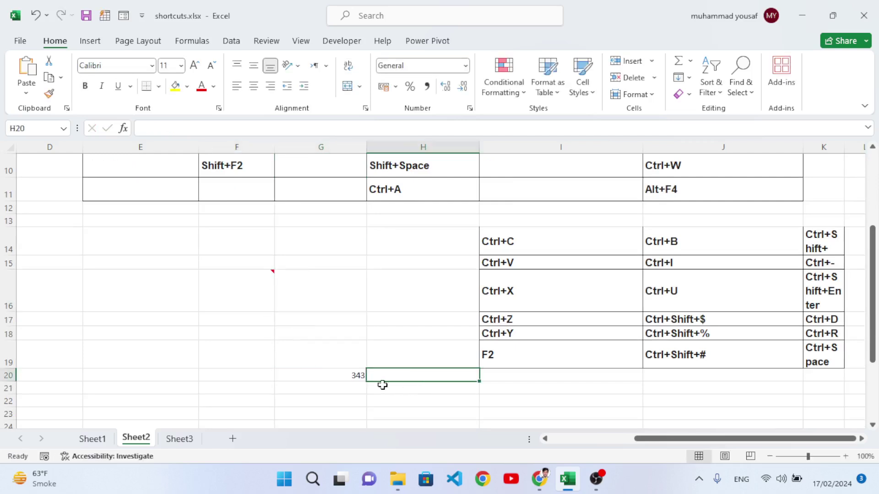
pyautogui.click(359, 373)
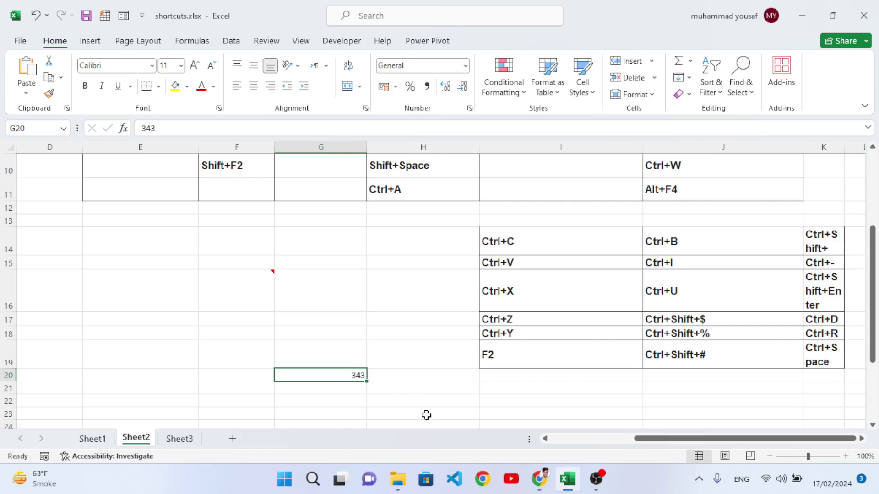
pyautogui.hotkey('ctrl', 'shift', '$')
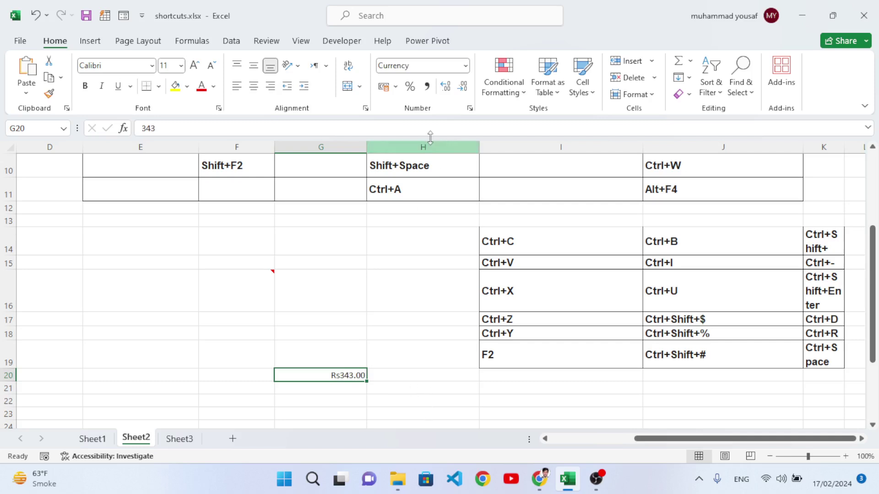
# Apply the accounting number format with the $ English (United States) symbol to cell G20.
pyautogui.click(384, 88)
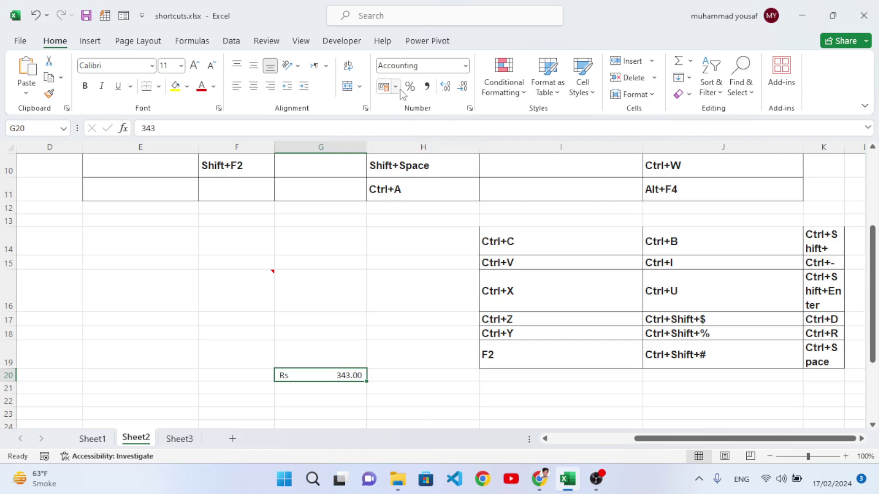
pyautogui.click(395, 87)
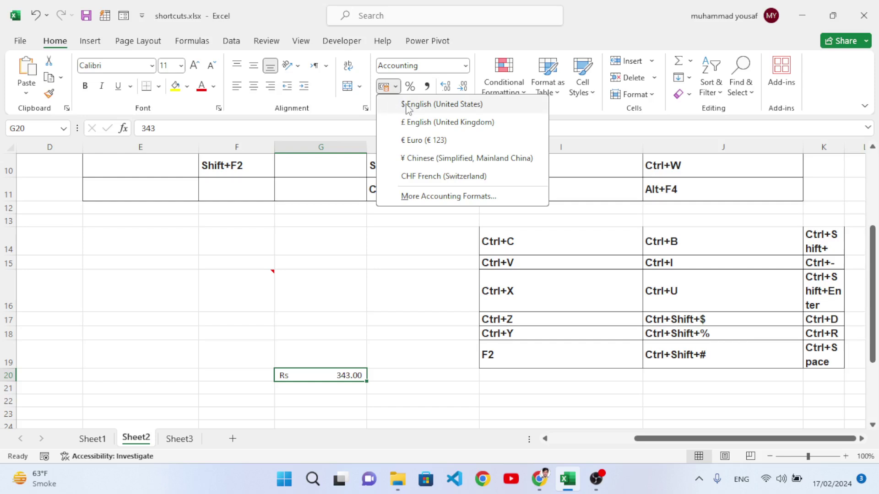
pyautogui.click(409, 105)
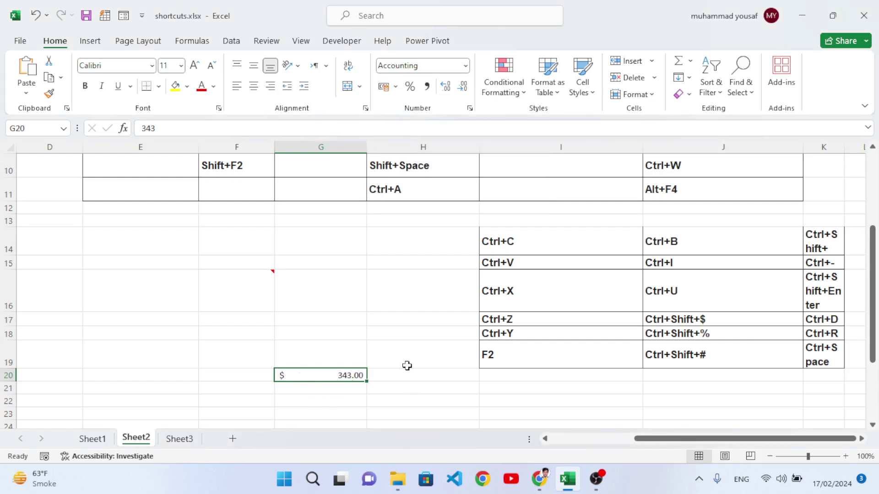
# Select the Ctrl+Shift+% entry in the Formatting column.
pyautogui.scroll(3, 407, 366)
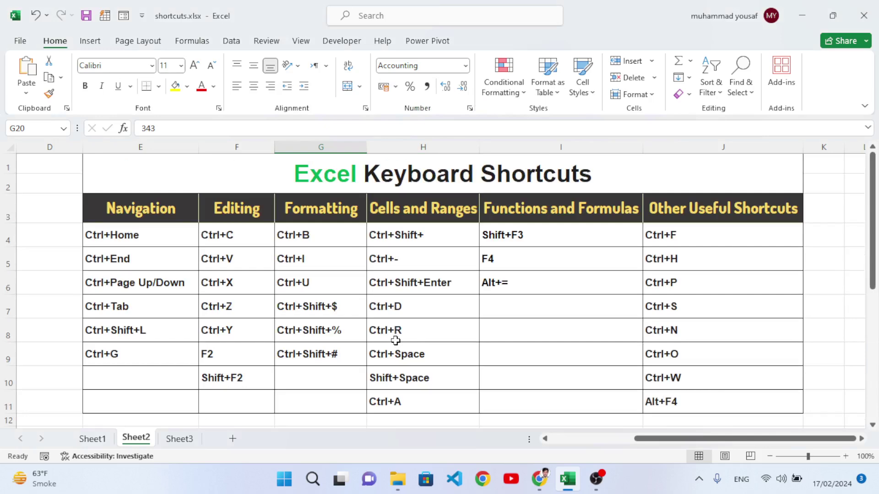
pyautogui.scroll(-3, 375, 341)
pyautogui.scroll(1, 355, 347)
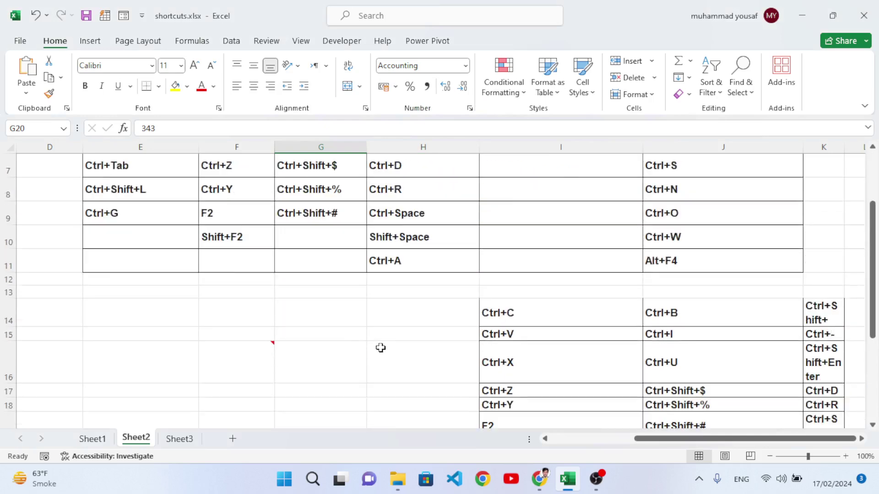
pyautogui.scroll(2, 380, 348)
pyautogui.click(328, 330)
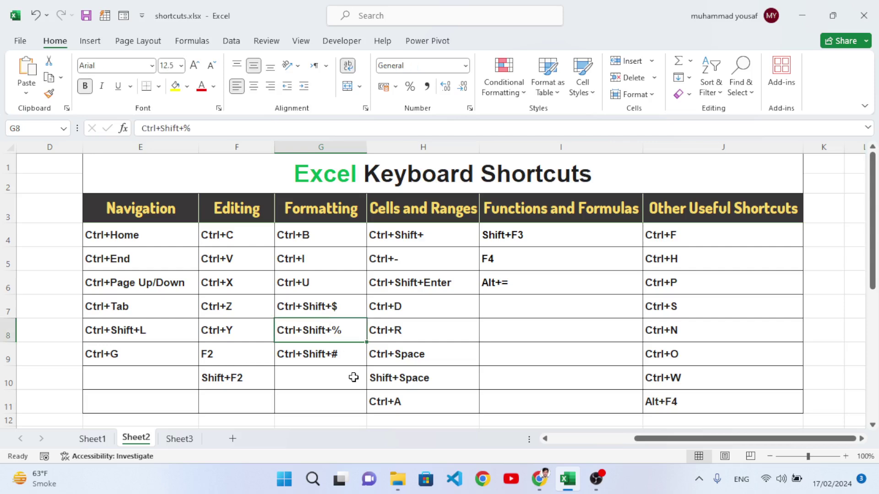
# Enter 343 in cell G27 below the tables and apply the percentage format to it.
pyautogui.scroll(-2, 339, 360)
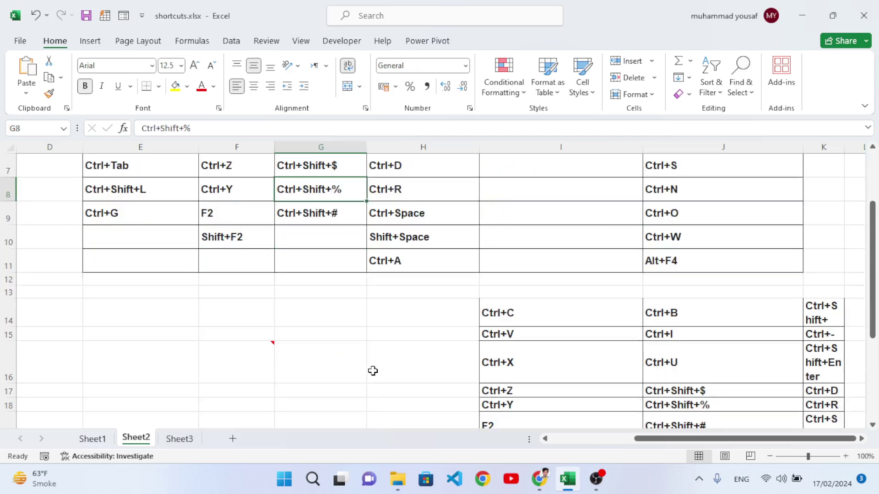
pyautogui.scroll(-2, 375, 370)
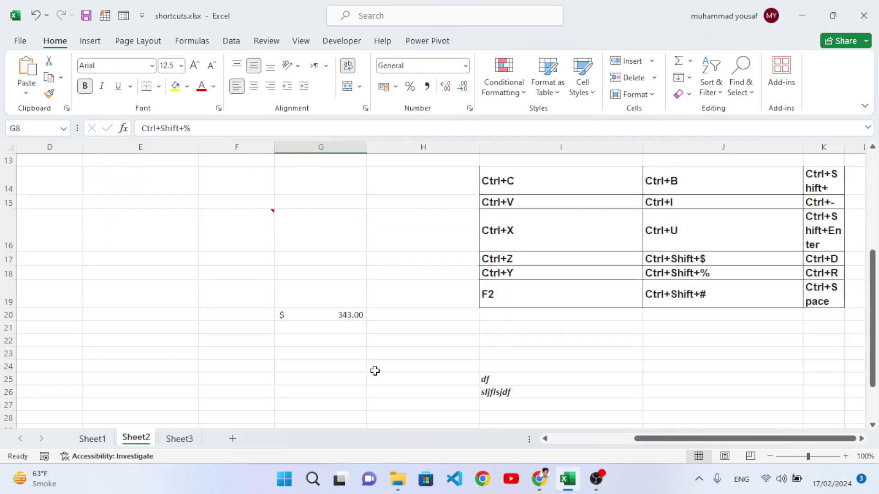
pyautogui.scroll(-1, 375, 371)
pyautogui.click(346, 350)
pyautogui.write('343')
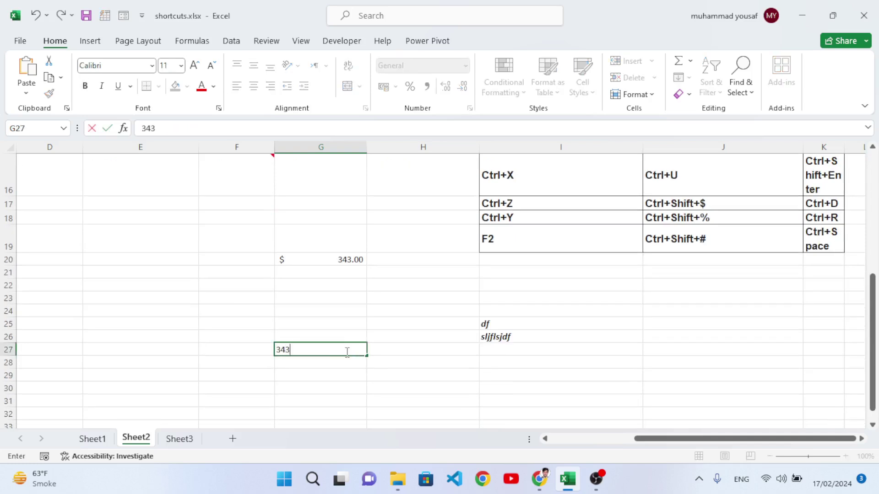
pyautogui.click(355, 378)
pyautogui.click(335, 347)
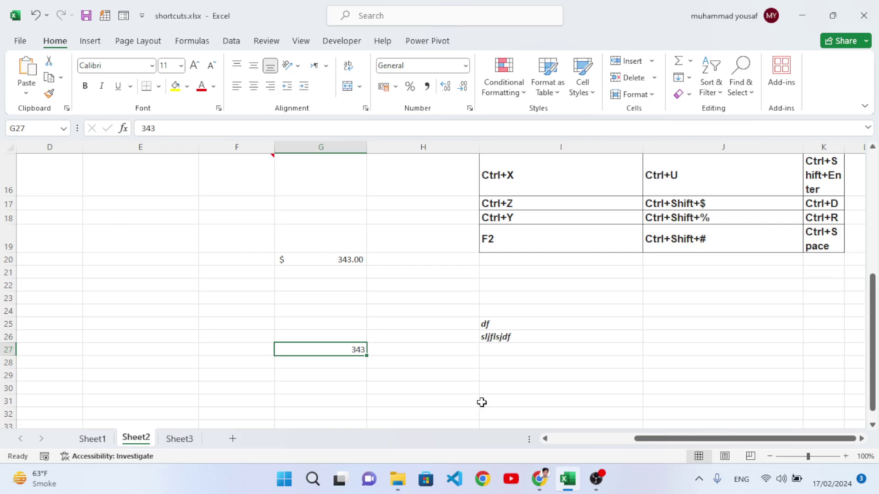
pyautogui.hotkey('ctrl', 'shift', '%')
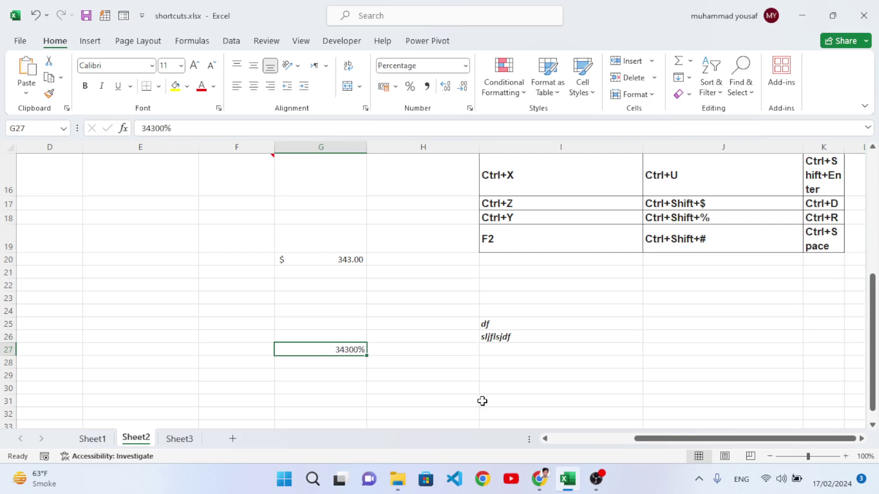
pyautogui.click(419, 363)
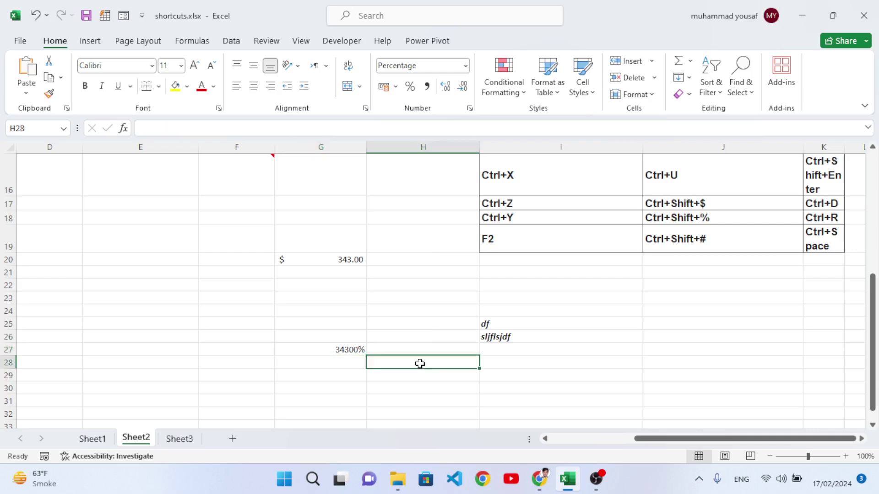
# Apply the date format to empty cell I31, then enter 3223 in it.
pyautogui.scroll(4, 418, 353)
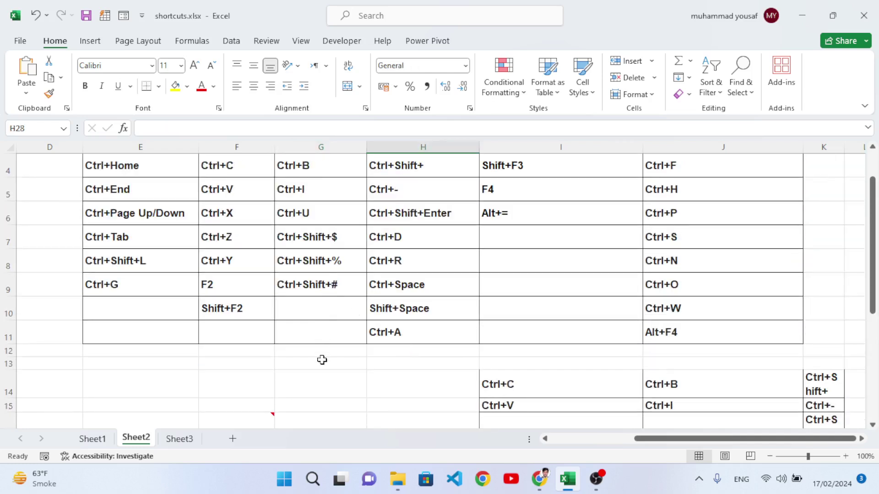
pyautogui.scroll(-4, 323, 371)
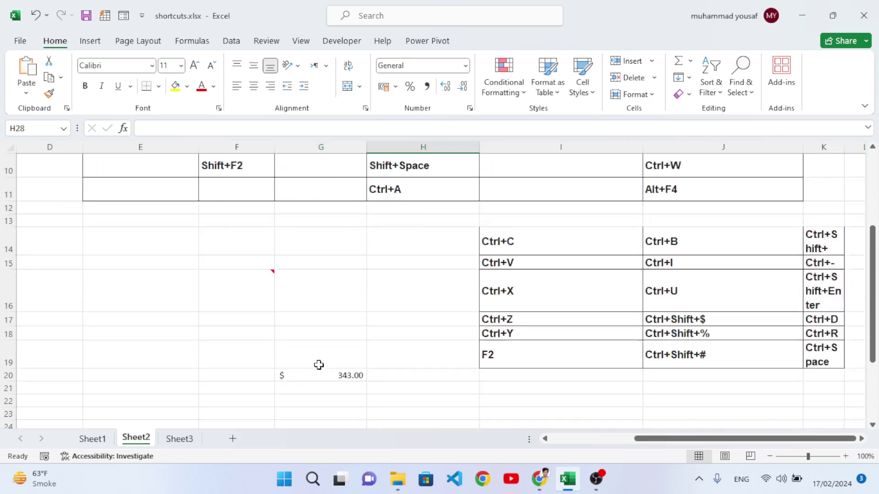
pyautogui.click(562, 399)
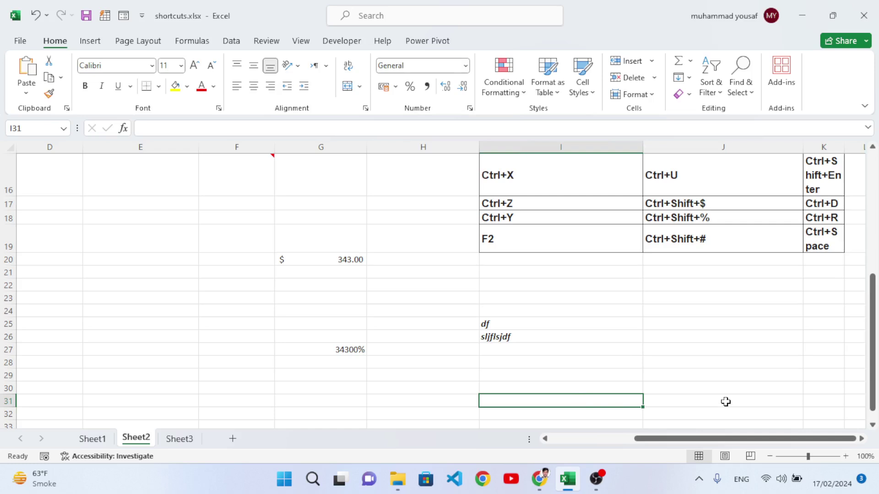
pyautogui.hotkey('ctrl', 'shift', '#')
pyautogui.write('322')
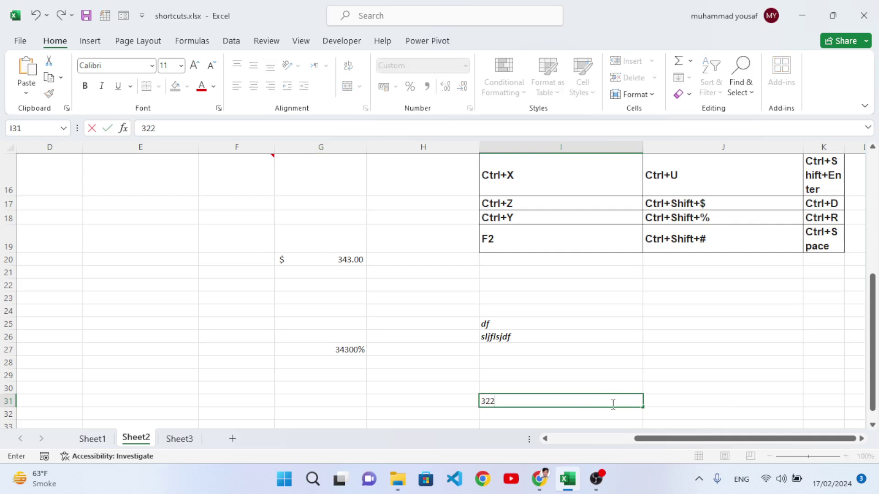
pyautogui.write('3')
pyautogui.click(669, 387)
pyautogui.click(620, 401)
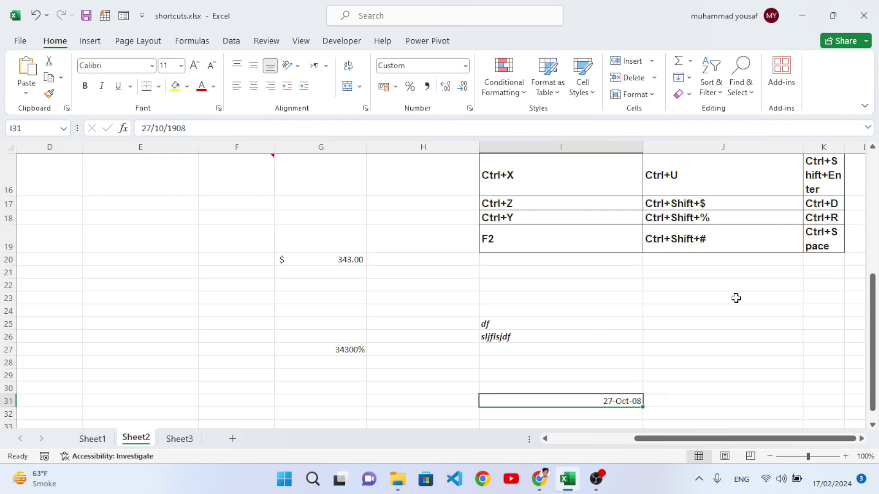
# Apply the currency format to cell I31, then switch the cell back to the date format.
pyautogui.moveTo(736, 298); pyautogui.dragTo(722, 382)
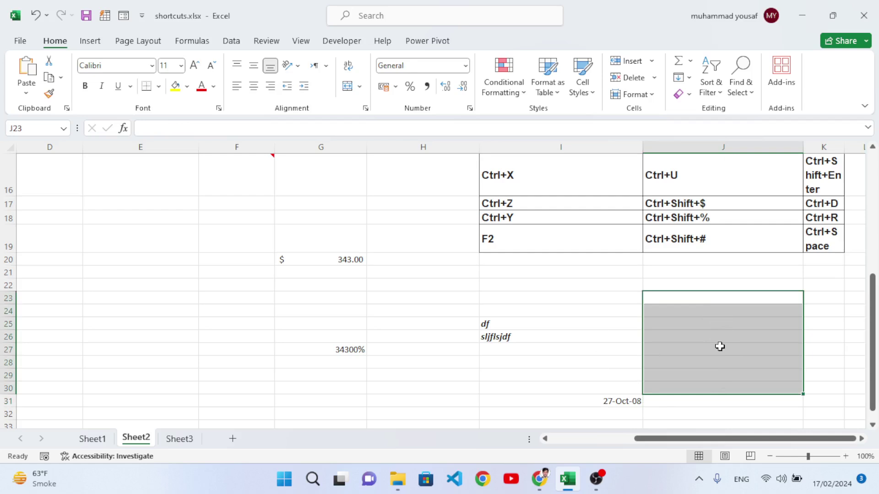
pyautogui.click(704, 301)
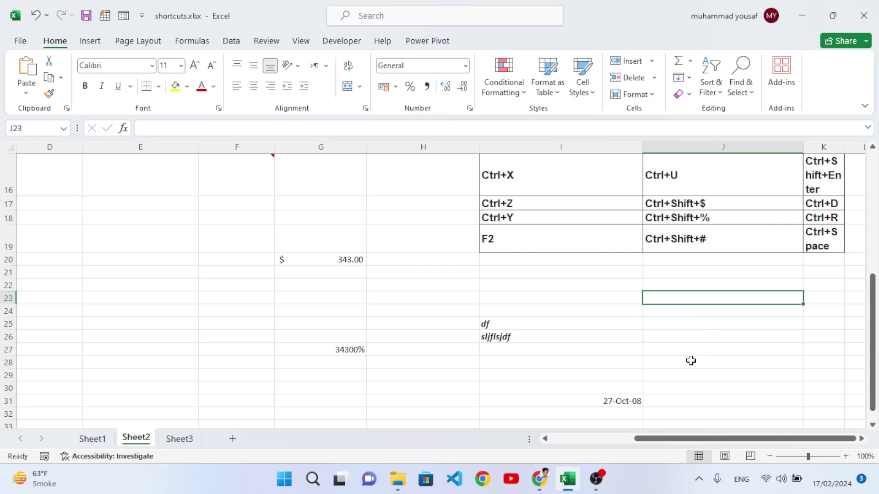
pyautogui.click(601, 401)
pyautogui.hotkey('ctrl', 'shift', '$')
pyautogui.hotkey('ctrl', 'shift', '#')
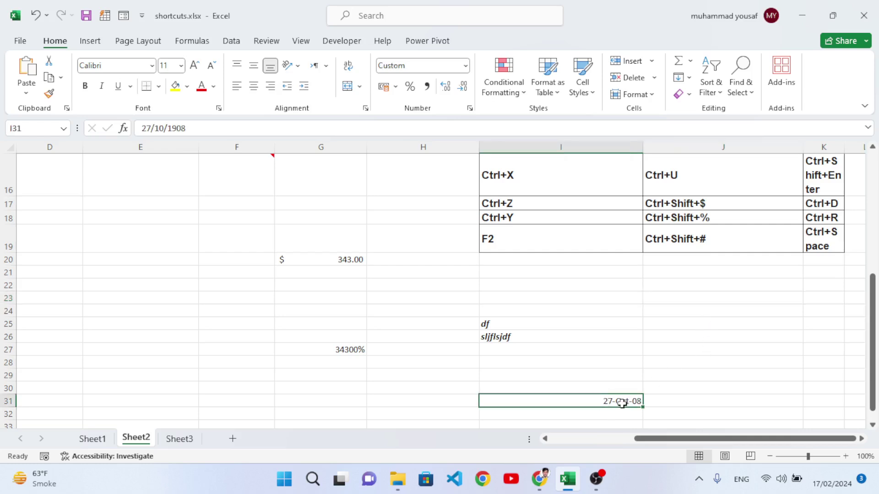
# Select the Ctrl+Shift+# entry in the Formatting column.
pyautogui.scroll(1, 575, 390)
pyautogui.scroll(4, 576, 390)
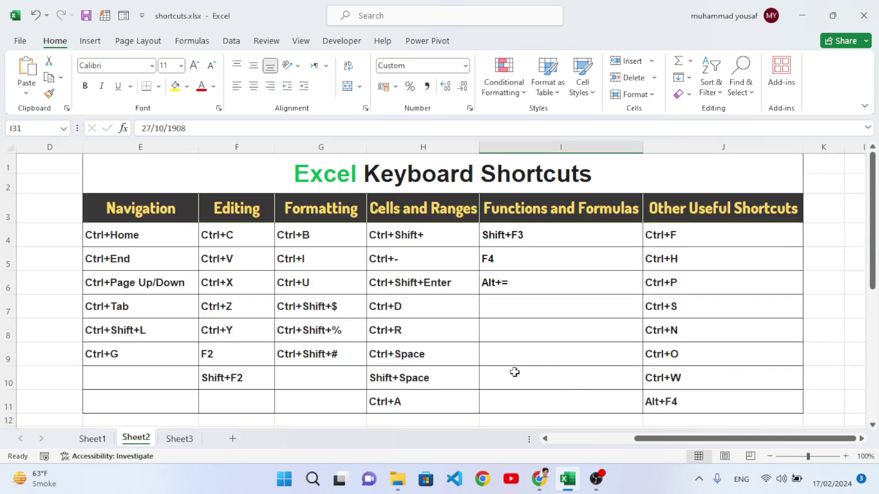
pyautogui.click(323, 354)
pyautogui.click(655, 487)
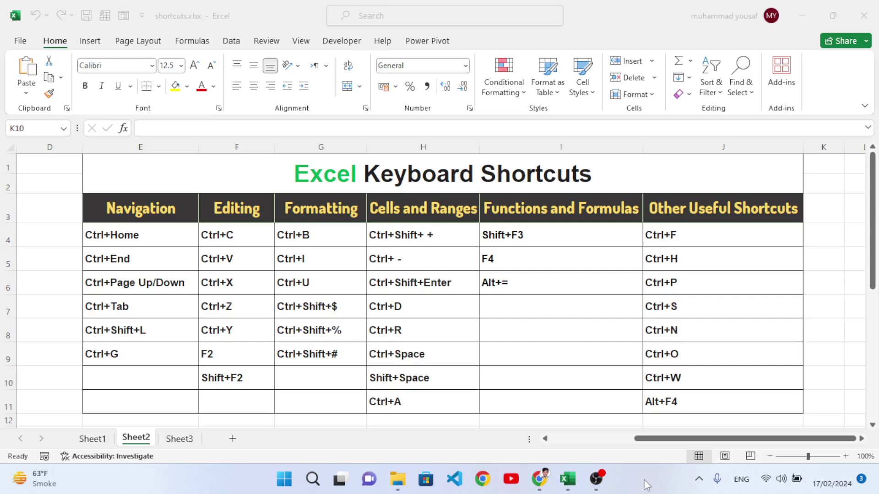
# Insert an entire row above the Ctrl+Shift+ + entry in the Cells and Ranges column, then undo the insertion.
pyautogui.click(430, 238)
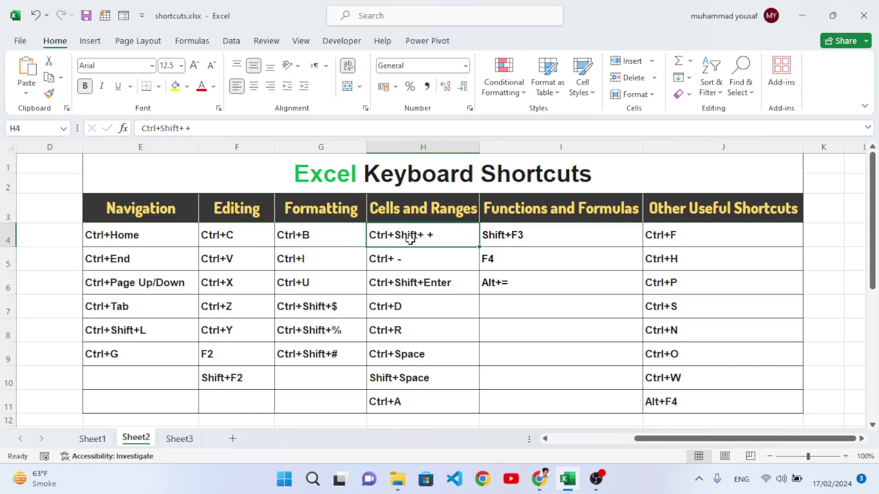
pyautogui.click(431, 268)
pyautogui.click(432, 237)
pyautogui.hotkey('ctrl', 'shift', '+')
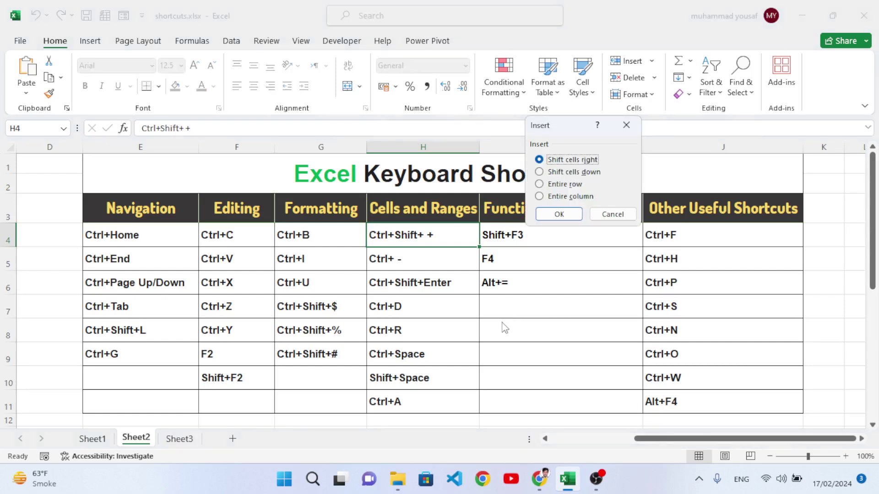
pyautogui.moveTo(561, 128); pyautogui.dragTo(462, 211)
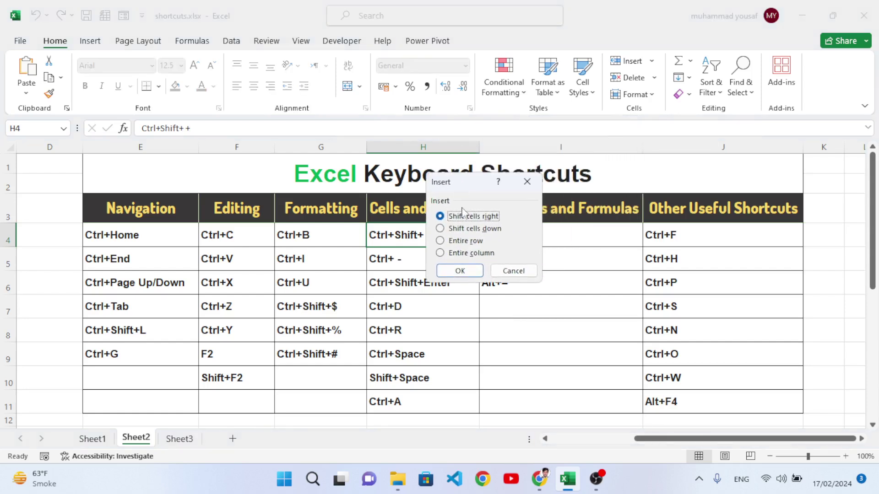
pyautogui.click(466, 241)
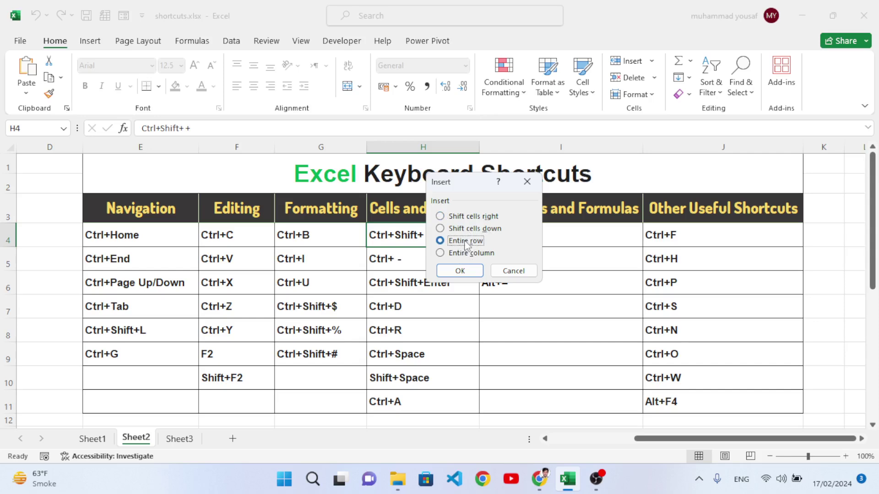
pyautogui.click(459, 271)
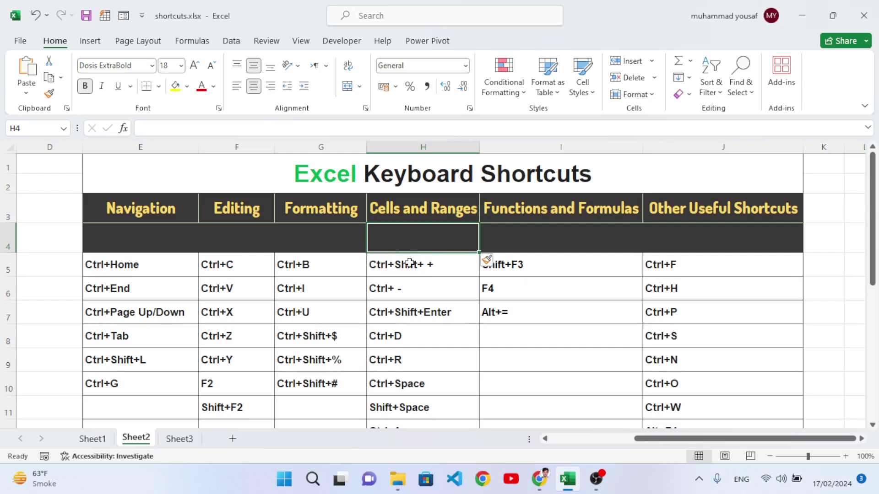
pyautogui.hotkey('ctrl', 'z')
# Delete the entire row containing the Ctrl+ - entry in the Cells and Ranges column, then undo the deletion.
pyautogui.click(401, 262)
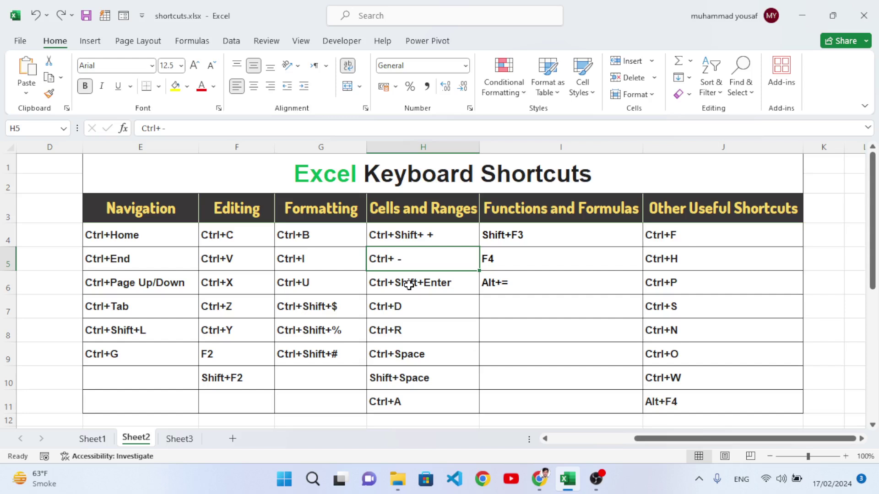
pyautogui.hotkey('ctrl', '-')
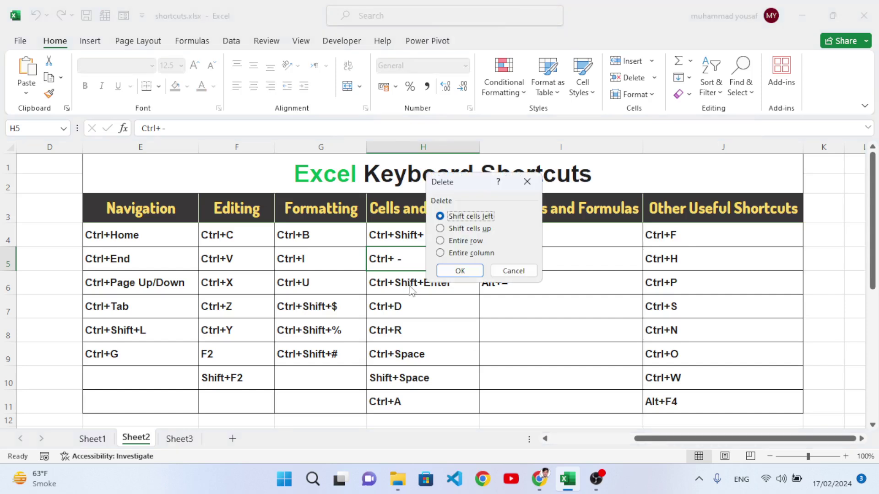
pyautogui.click(471, 241)
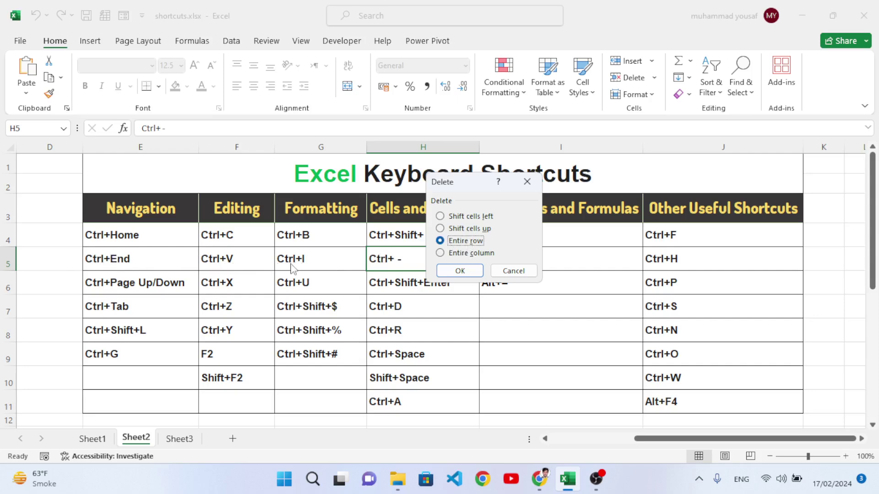
pyautogui.click(463, 272)
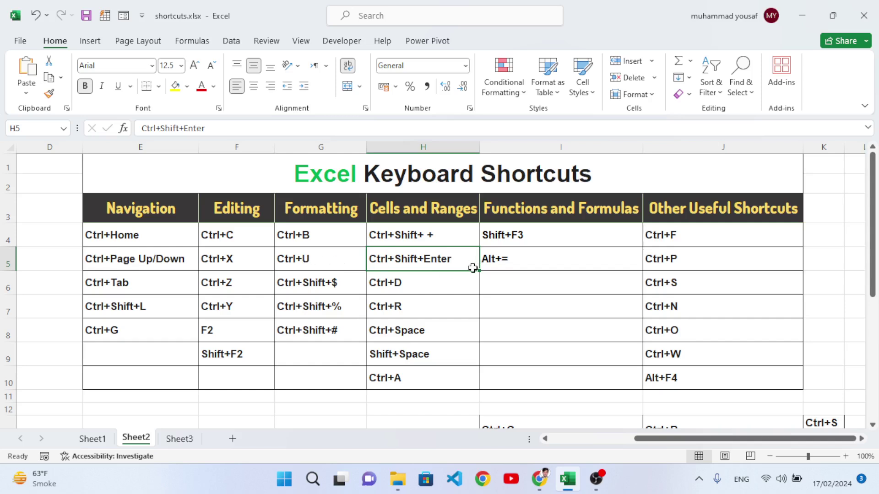
pyautogui.hotkey('ctrl', 'z')
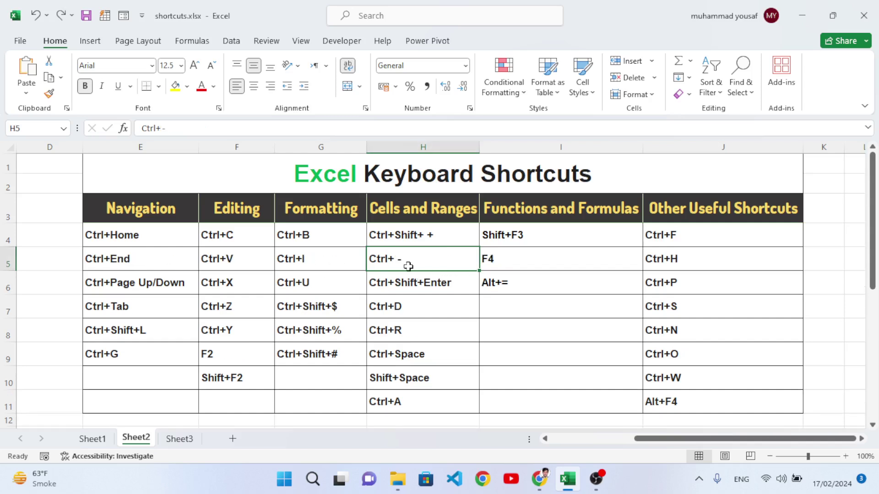
# Fill every cell of the range E20:H27 with the value 1233 in a single entry.
pyautogui.click(422, 286)
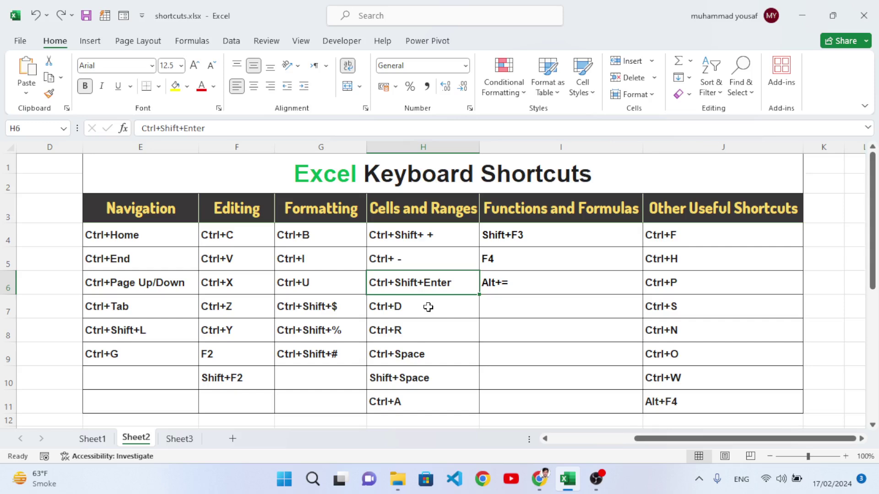
pyautogui.scroll(-2, 428, 307)
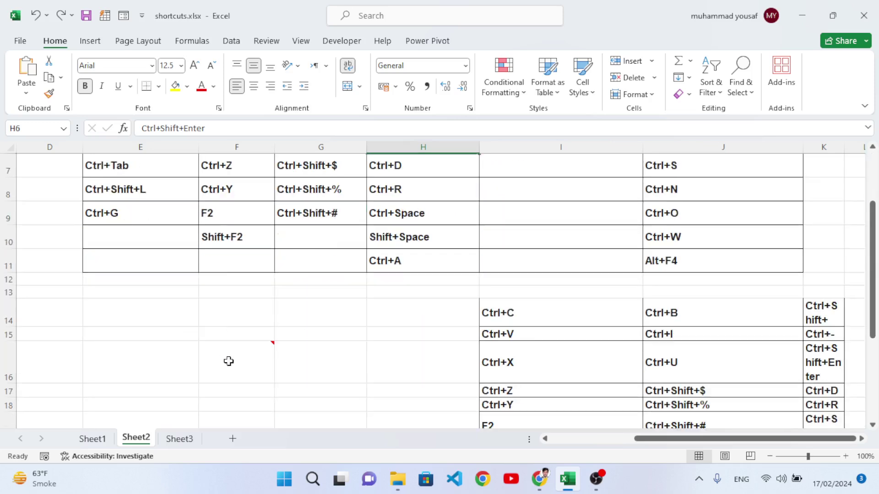
pyautogui.scroll(-2, 228, 361)
pyautogui.moveTo(160, 318); pyautogui.dragTo(380, 406)
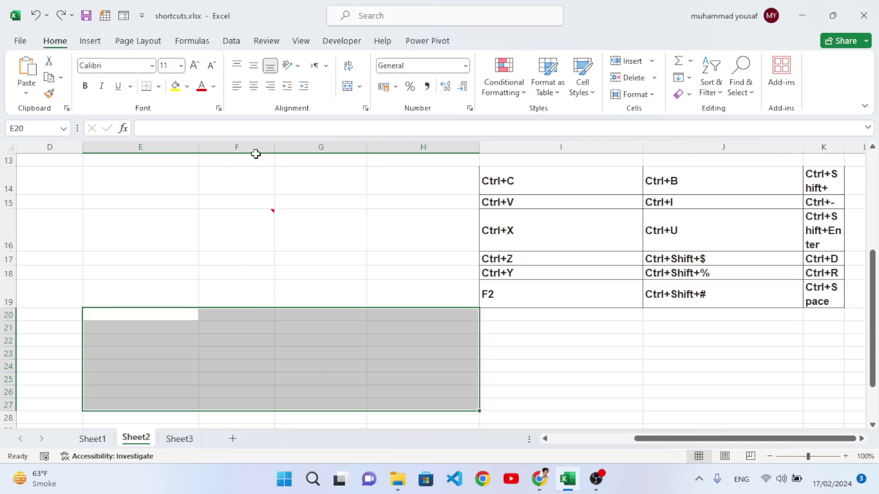
pyautogui.click(248, 131)
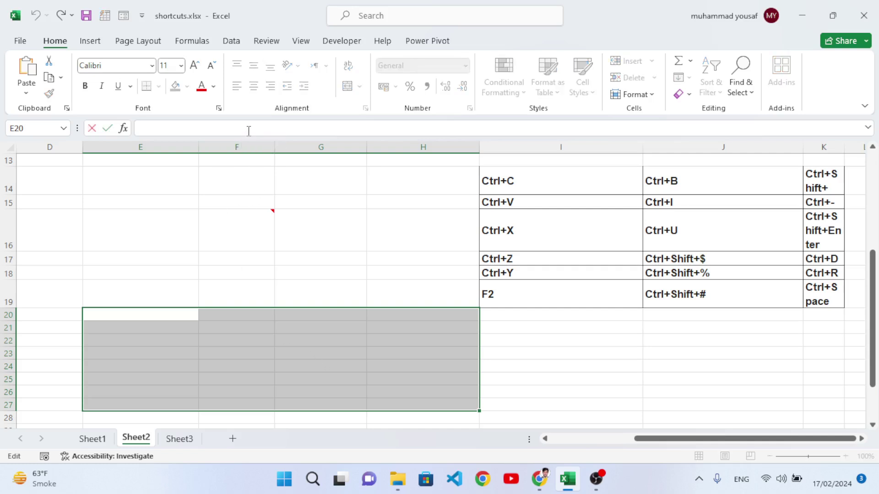
pyautogui.write('1233')
pyautogui.hotkey('ctrl', 'Return')
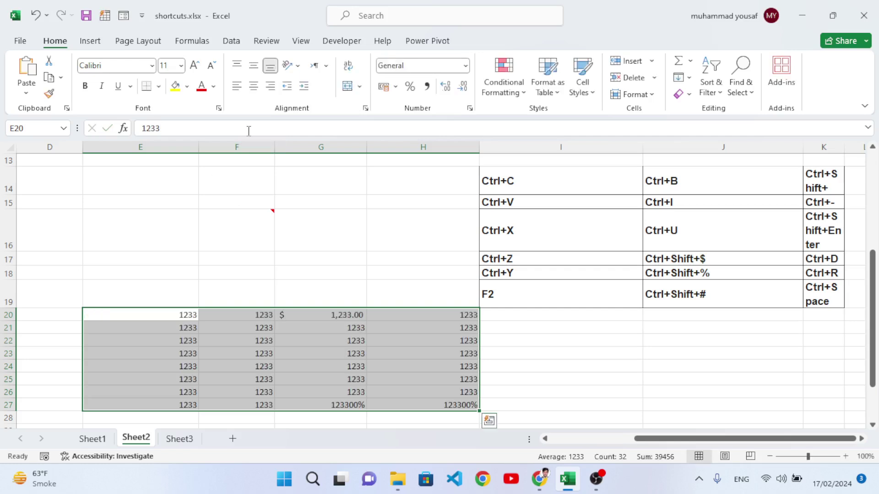
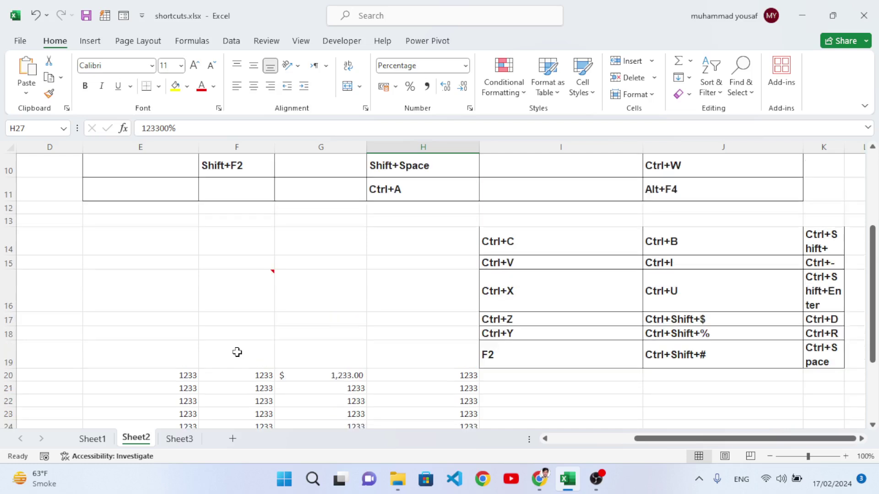
# Reselect the filled range E20:H27 to review the entries.
pyautogui.scroll(-1, 235, 353)
pyautogui.moveTo(176, 319); pyautogui.dragTo(416, 407)
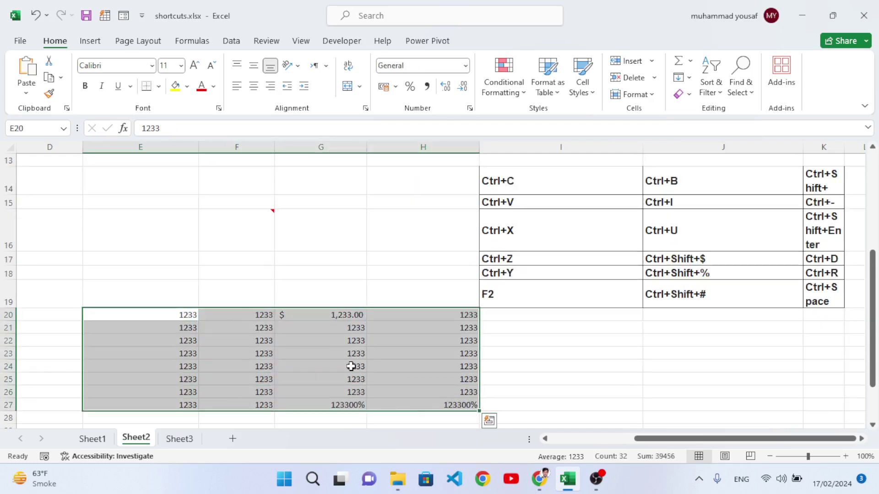
pyautogui.scroll(4, 349, 365)
# Enter 45 in the empty cell I25.
pyautogui.click(413, 307)
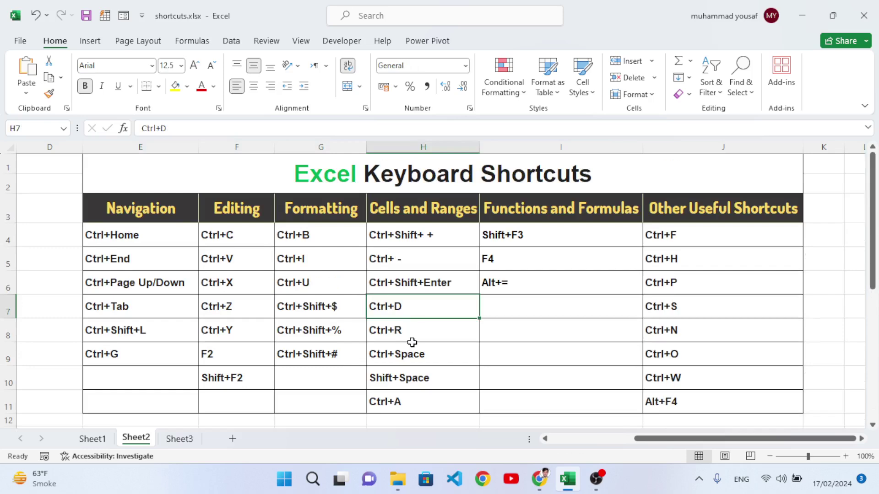
pyautogui.scroll(-5, 411, 342)
pyautogui.click(570, 326)
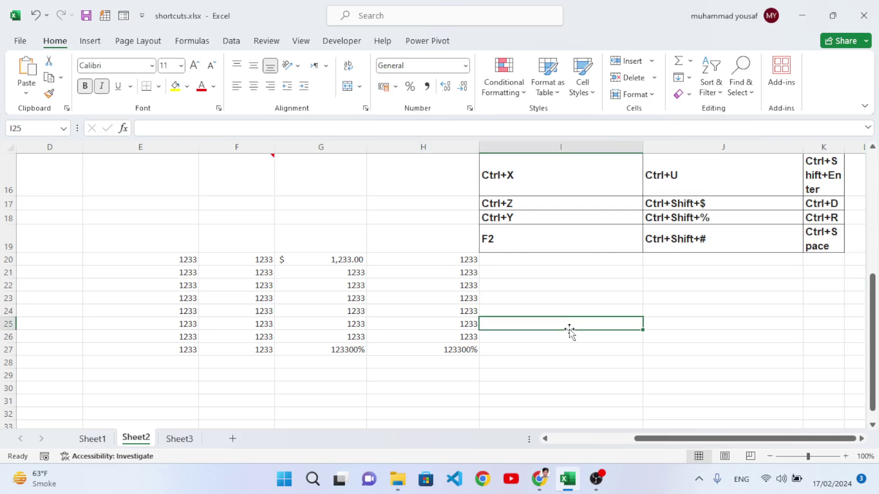
pyautogui.write('45')
pyautogui.click(585, 357)
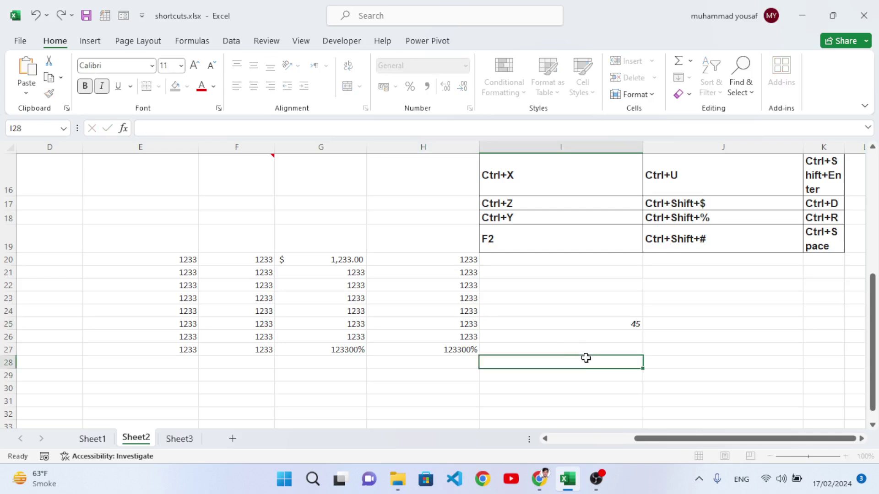
# Fill the value of I25 down through cell I31.
pyautogui.click(575, 331)
pyautogui.moveTo(576, 333); pyautogui.dragTo(592, 400)
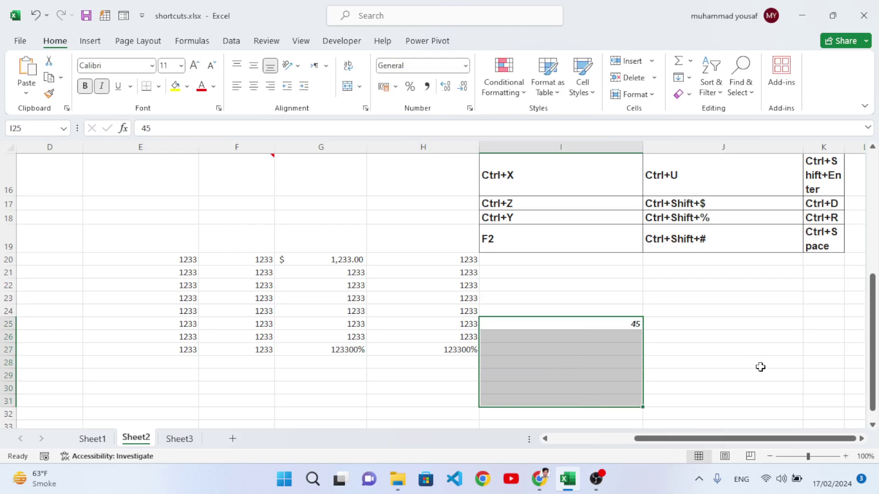
pyautogui.hotkey('ctrl', 'd')
pyautogui.click(669, 362)
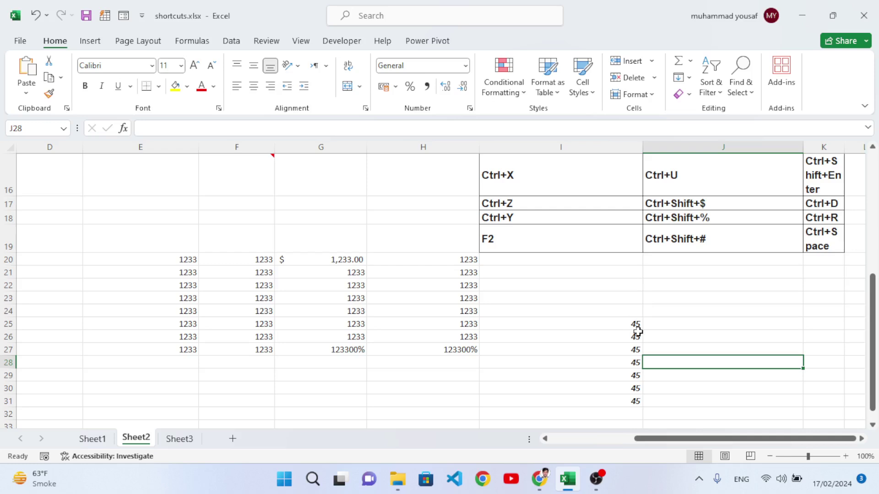
# Fill the value of I25 to the right across row 25 through column L.
pyautogui.moveTo(624, 325); pyautogui.dragTo(847, 324)
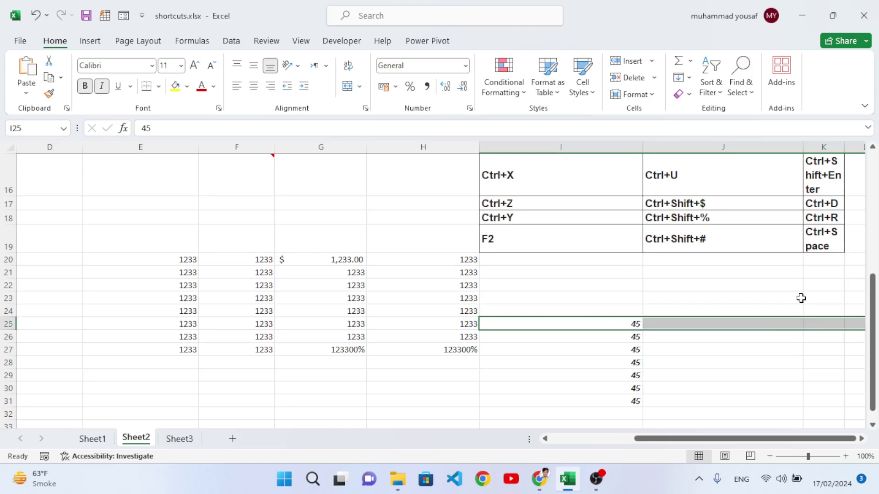
pyautogui.hotkey('ctrl', 'r')
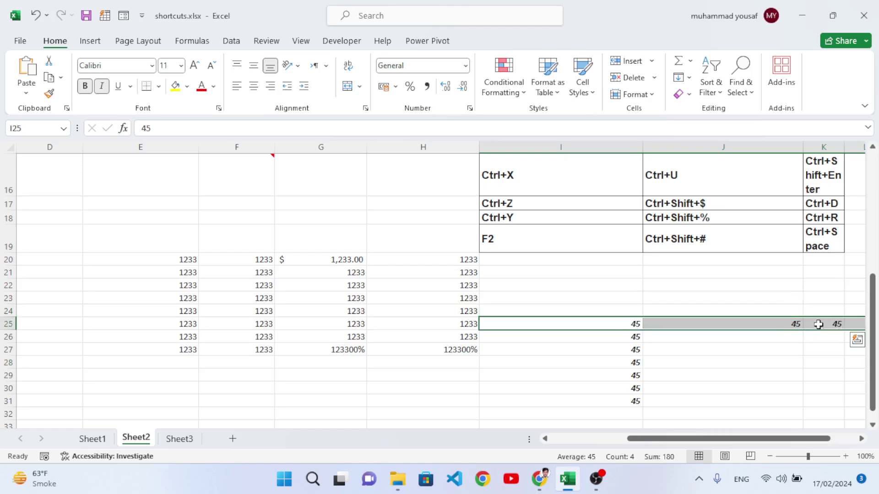
pyautogui.scroll(5, 610, 304)
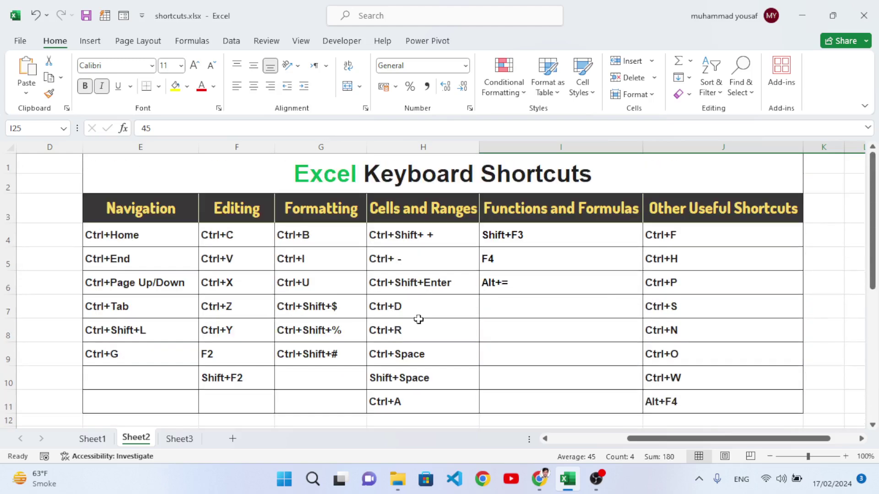
# Select the entire column K from cell K7, then the entire column D from cell D6.
pyautogui.scroll(-1, 442, 330)
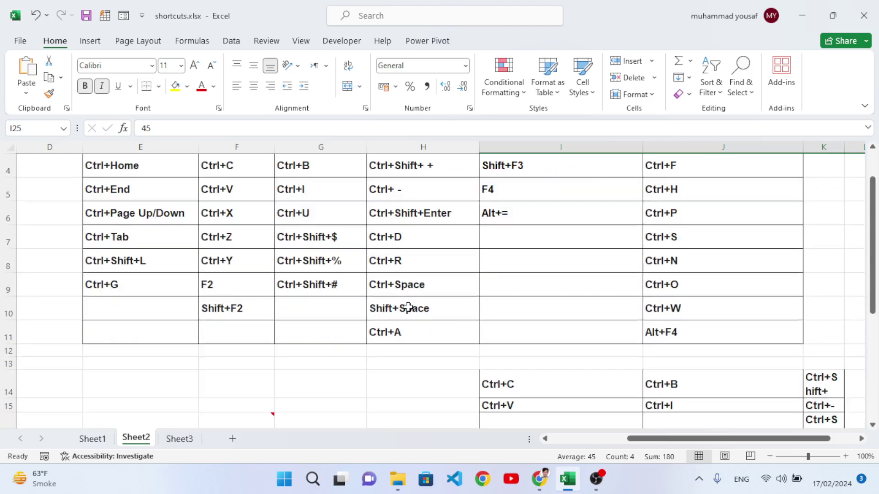
pyautogui.click(402, 286)
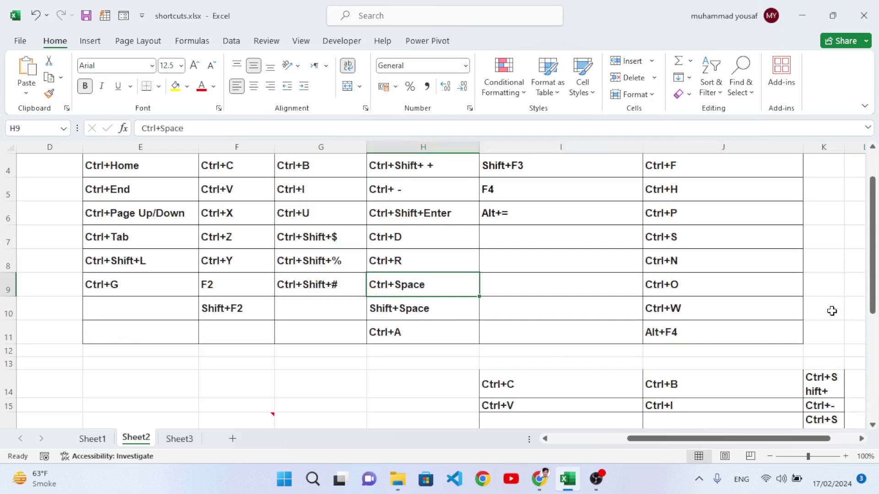
pyautogui.hotkey('ctrl', 'a')
pyautogui.click(463, 284)
pyautogui.scroll(1, 448, 391)
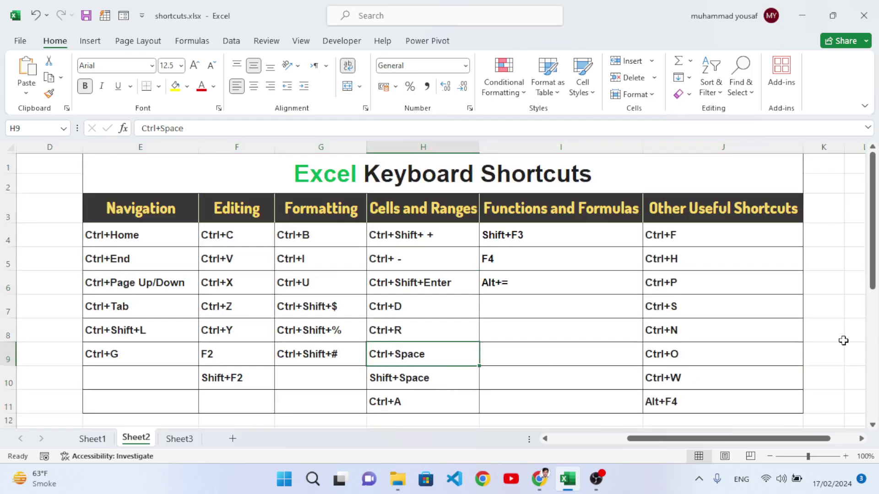
pyautogui.click(832, 318)
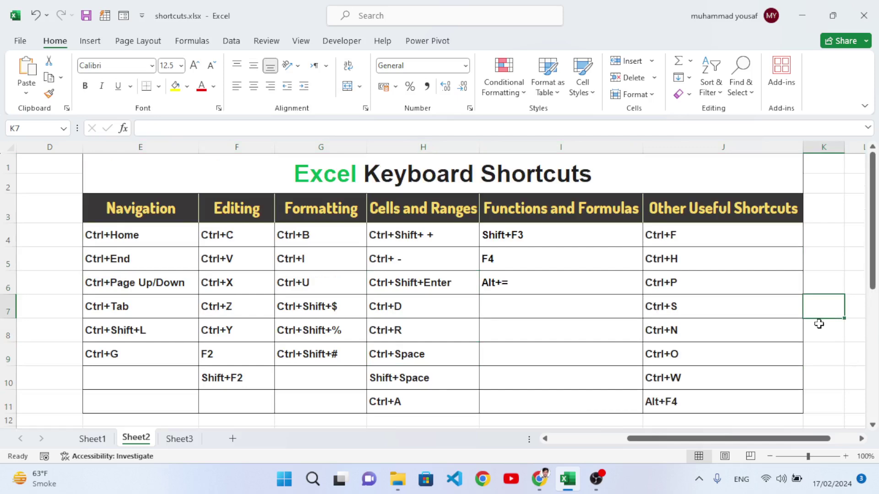
pyautogui.hotkey('ctrl', 'space')
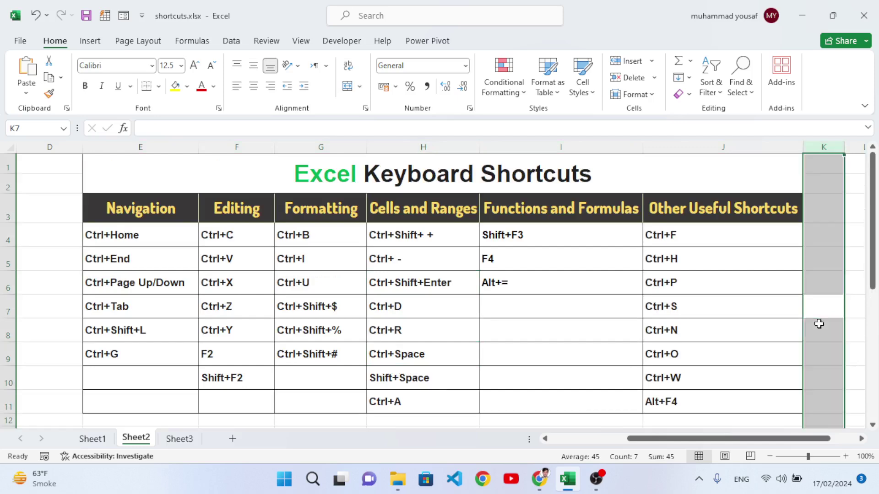
pyautogui.click(31, 285)
pyautogui.hotkey('ctrl', 'space')
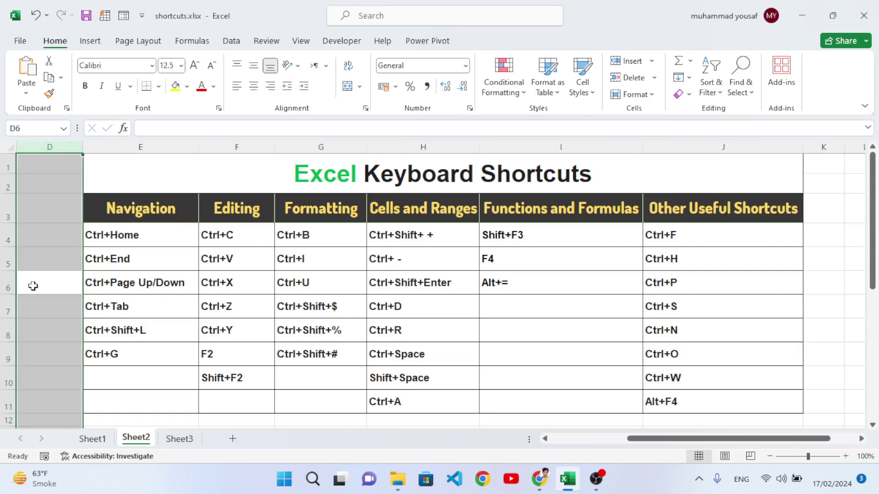
# Select the entire row containing the Shift+Space entry in the Cells and Ranges column.
pyautogui.click(288, 383)
pyautogui.scroll(-1, 457, 423)
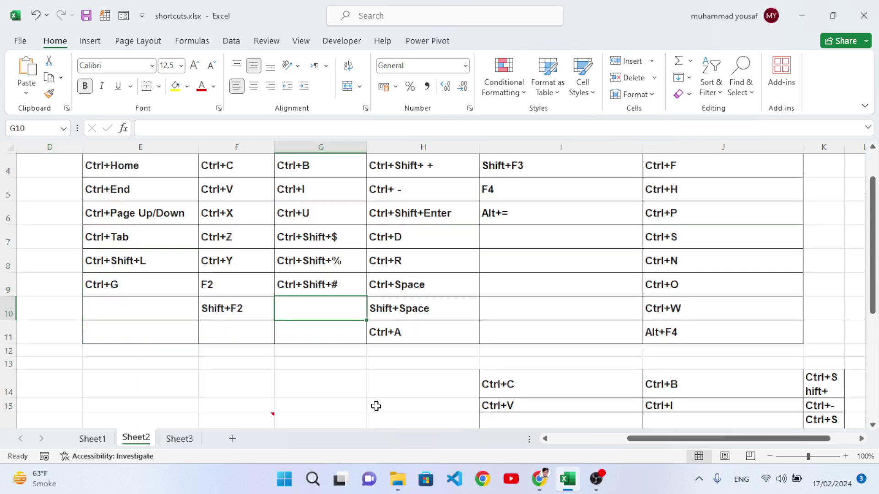
pyautogui.scroll(1, 399, 364)
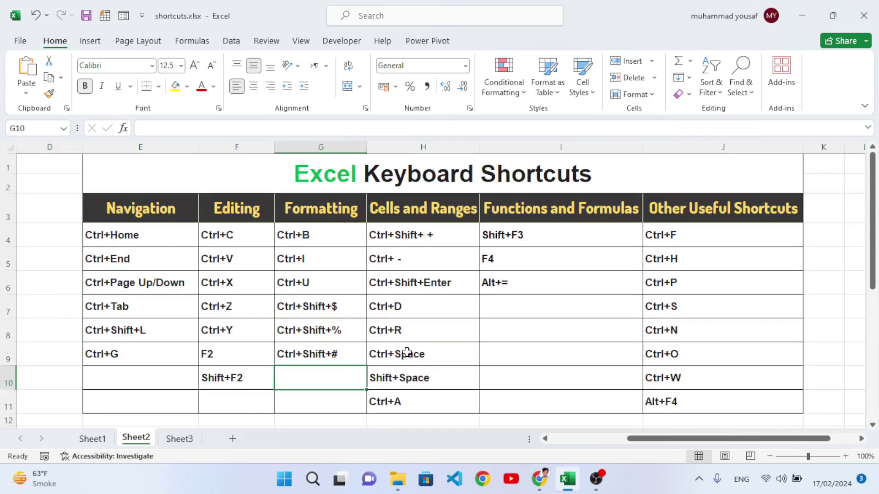
pyautogui.click(413, 379)
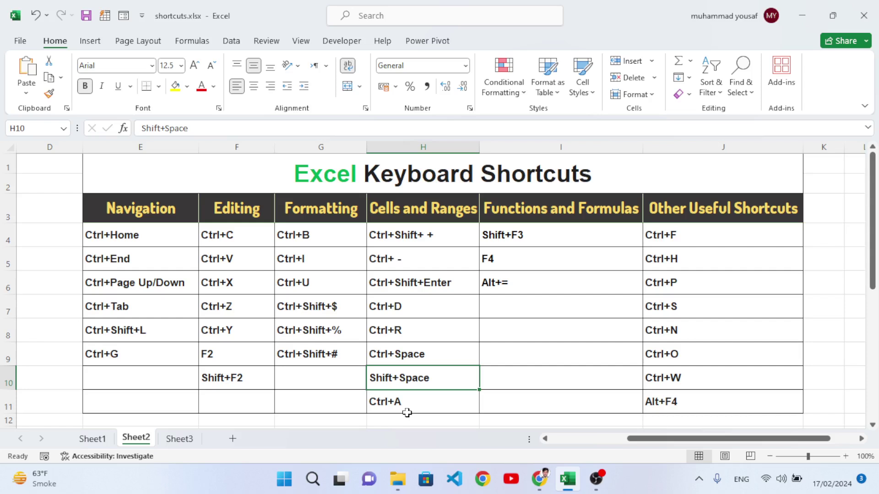
pyautogui.hotkey('shift', 'space')
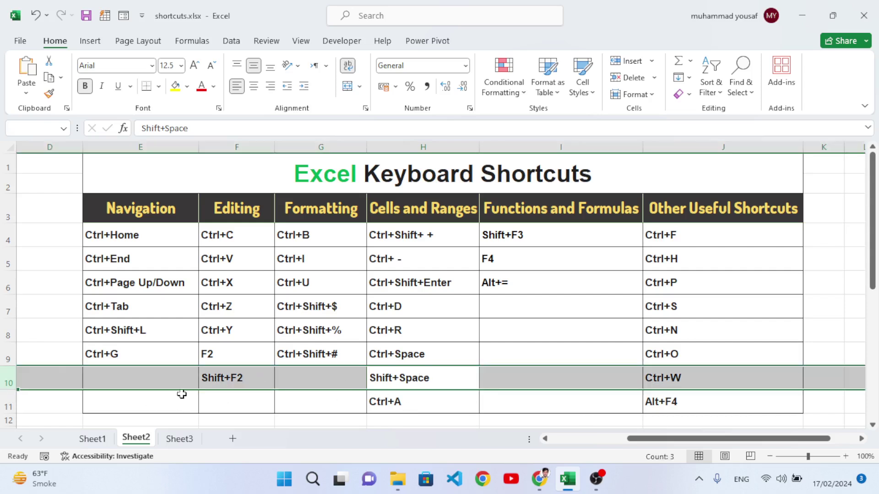
# Select the whole shortcuts table, starting from its Ctrl+A entry.
pyautogui.click(417, 395)
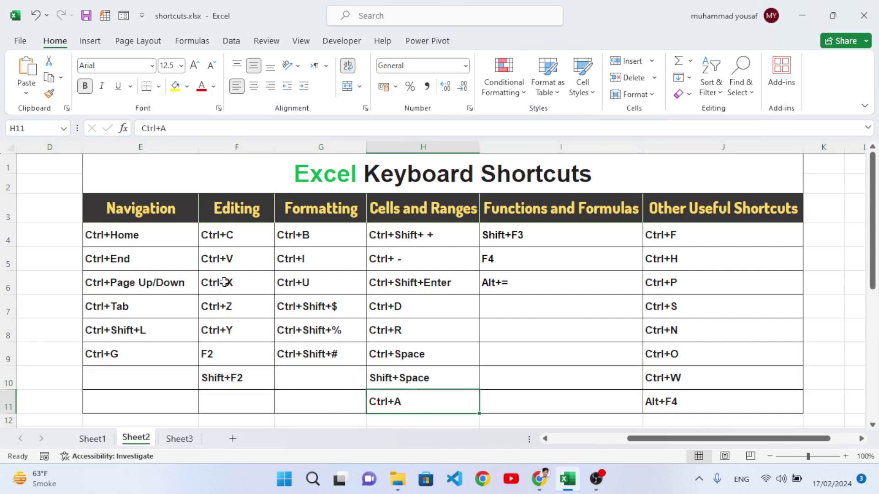
pyautogui.hotkey('ctrl', 'a')
pyautogui.scroll(-2, 294, 378)
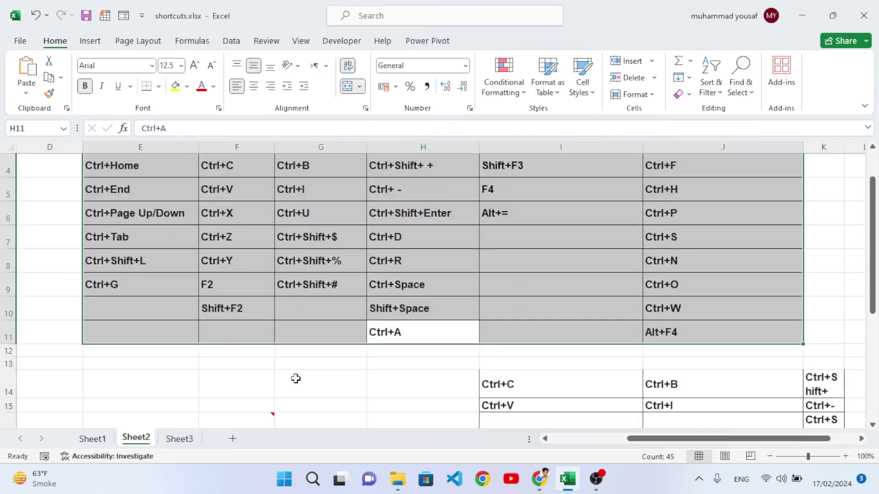
# Select the entire worksheet from the blank cell G18, then clear the selection by choosing cell D5.
pyautogui.click(306, 405)
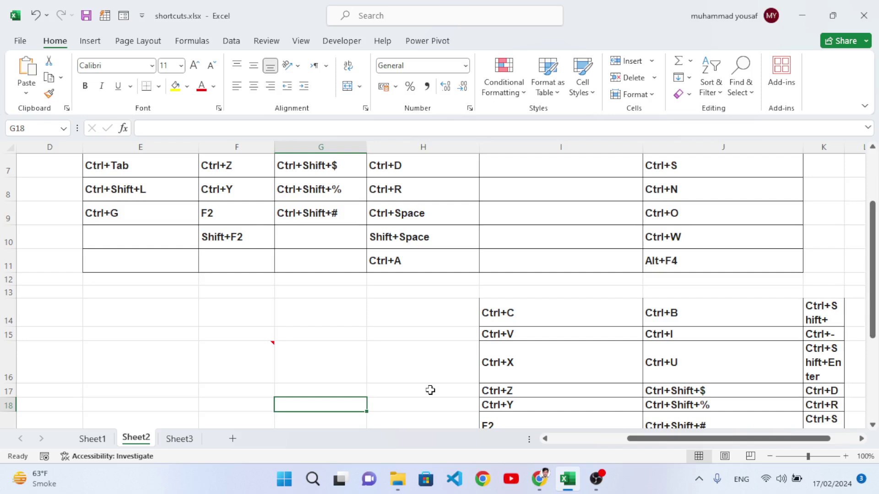
pyautogui.hotkey('ctrl', 'a')
pyautogui.scroll(2, 477, 369)
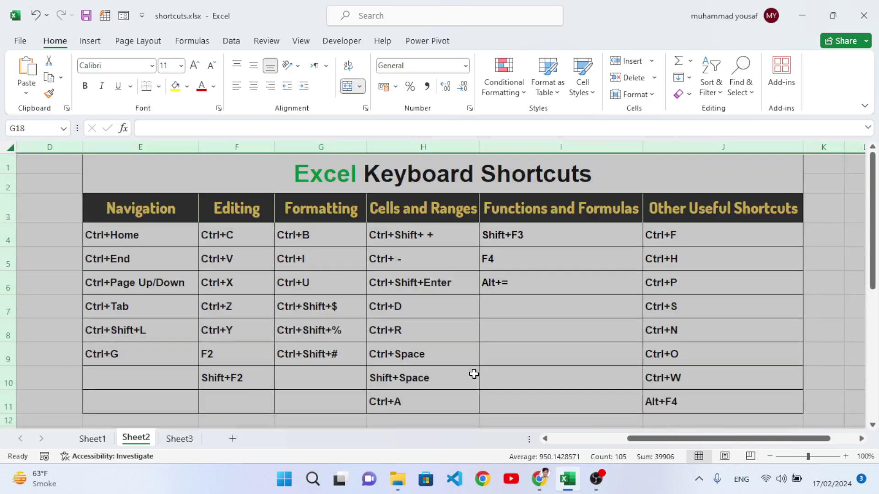
pyautogui.click(203, 175)
pyautogui.click(48, 265)
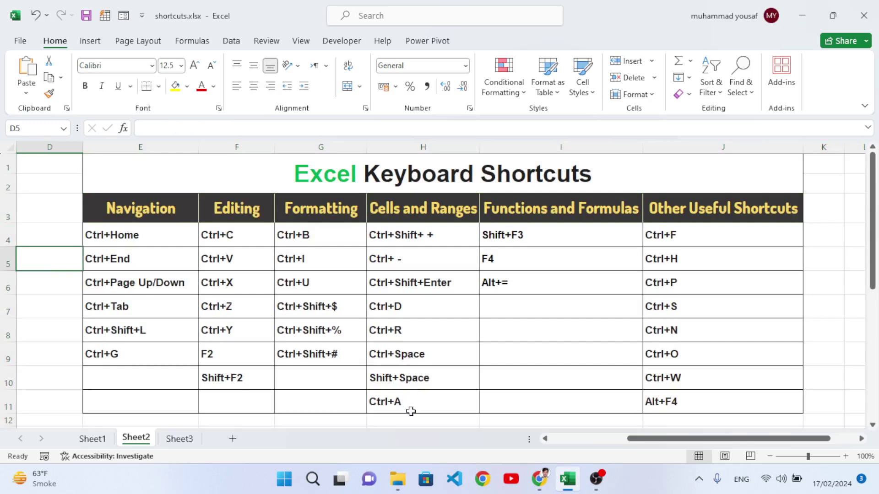
# Open the Insert Function dialog for blank cell I9, choose SUM, and cancel its arguments.
pyautogui.click(653, 488)
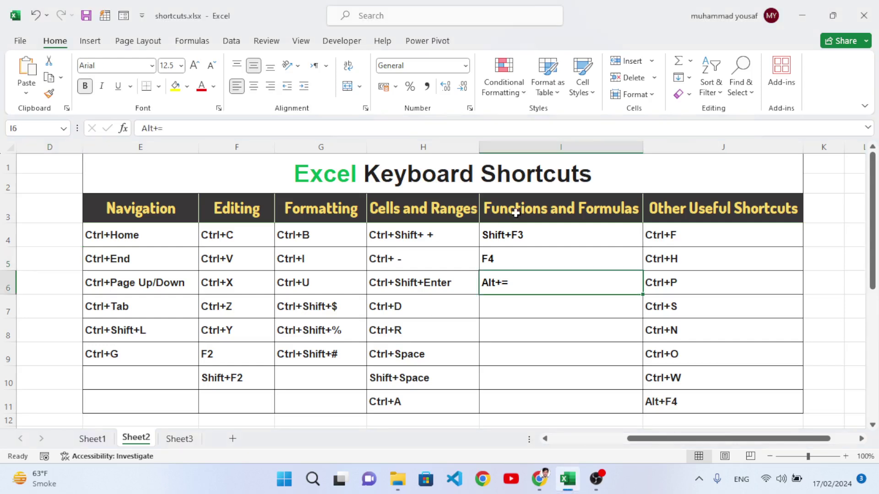
pyautogui.click(516, 236)
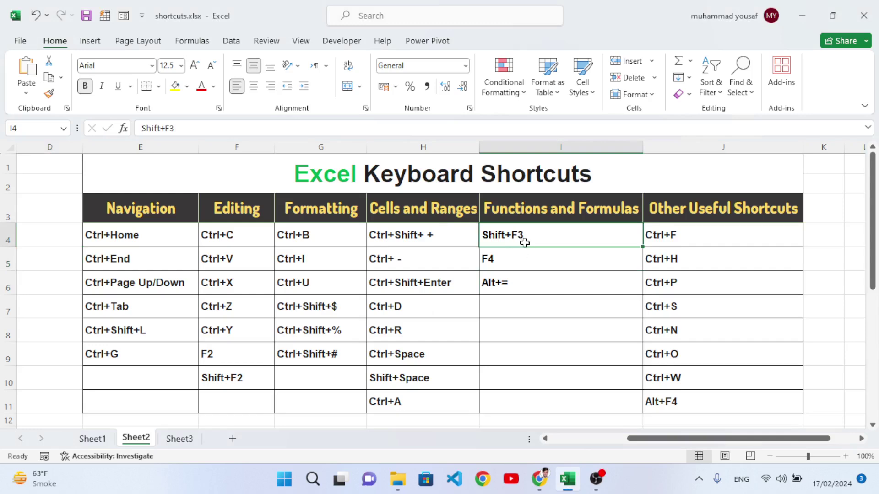
pyautogui.click(519, 353)
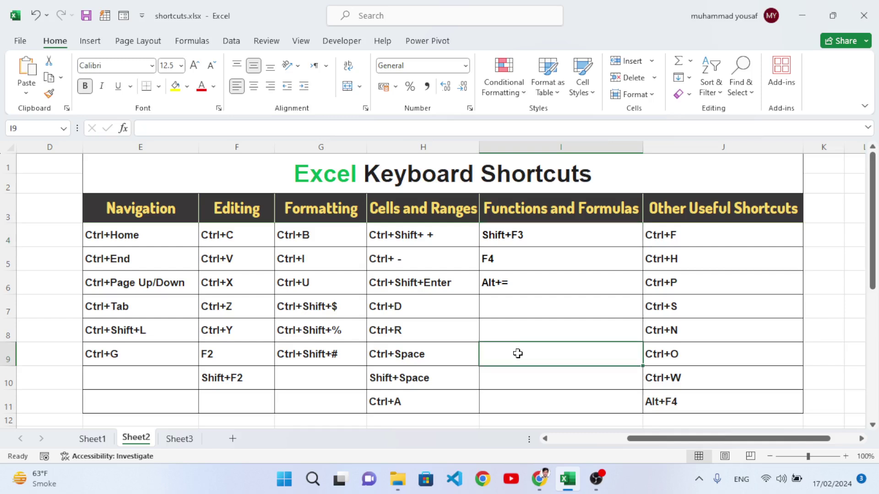
pyautogui.hotkey('shift', 'F3')
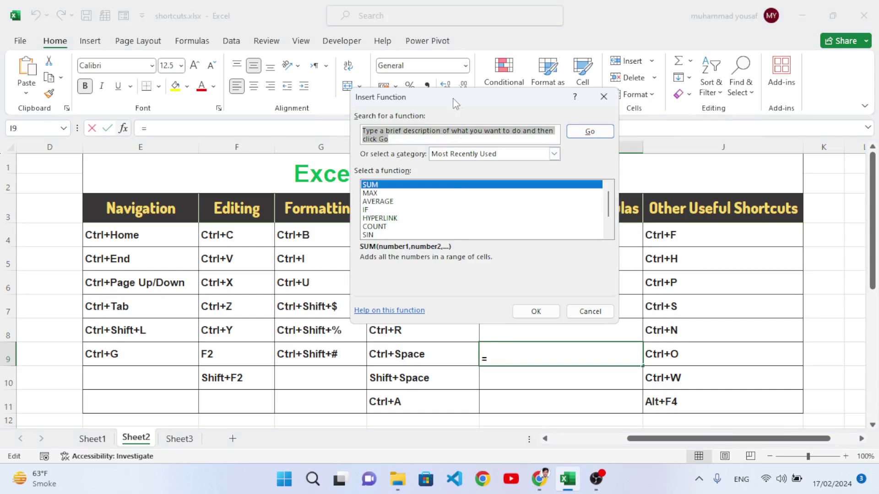
pyautogui.scroll(-1, 418, 239)
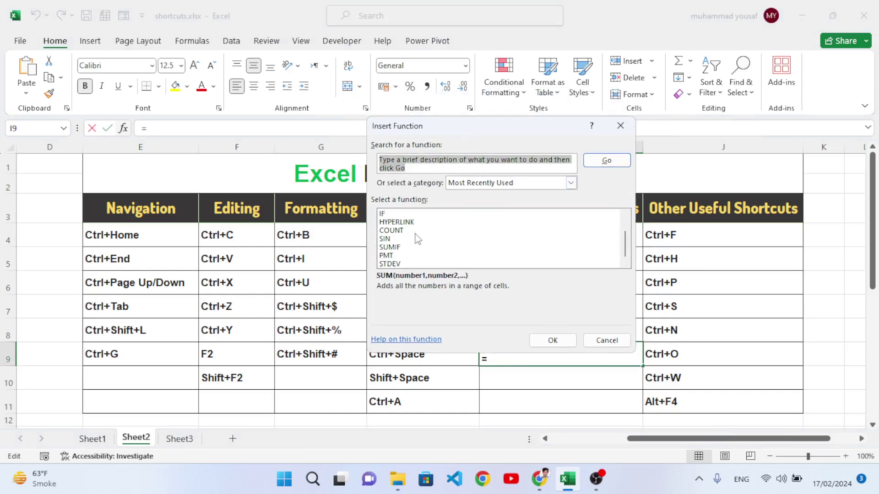
pyautogui.scroll(1, 412, 240)
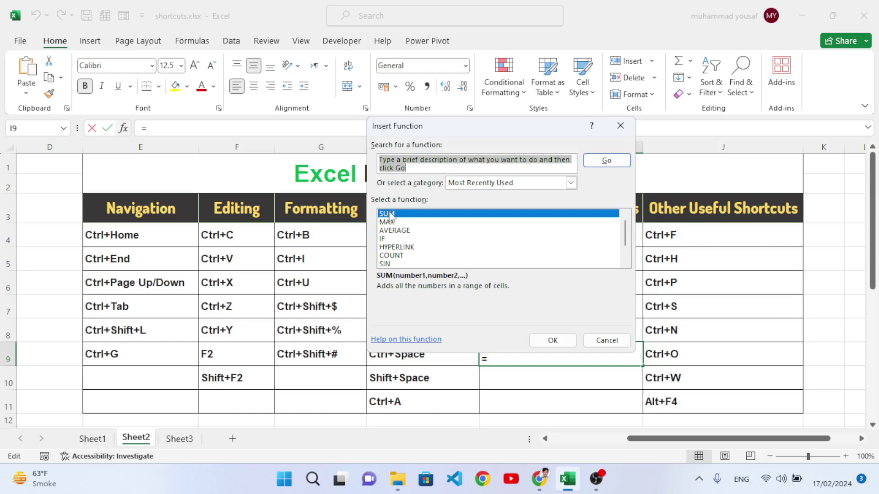
pyautogui.click(554, 342)
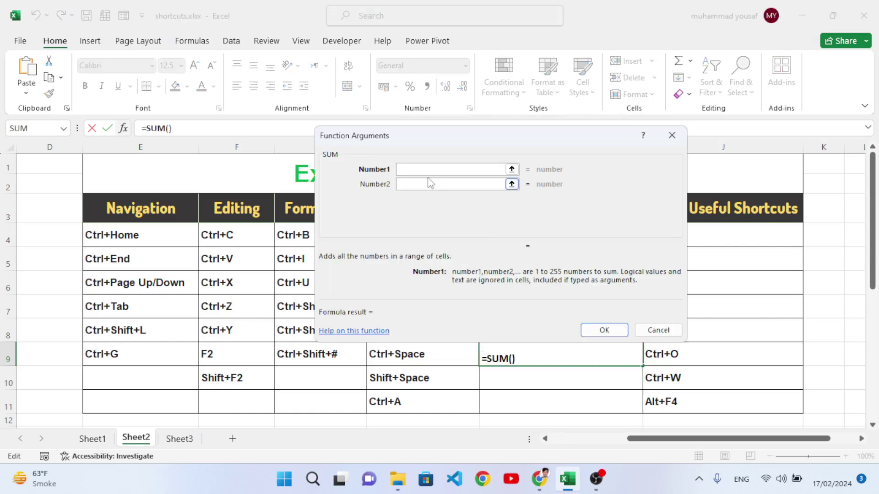
pyautogui.click(658, 330)
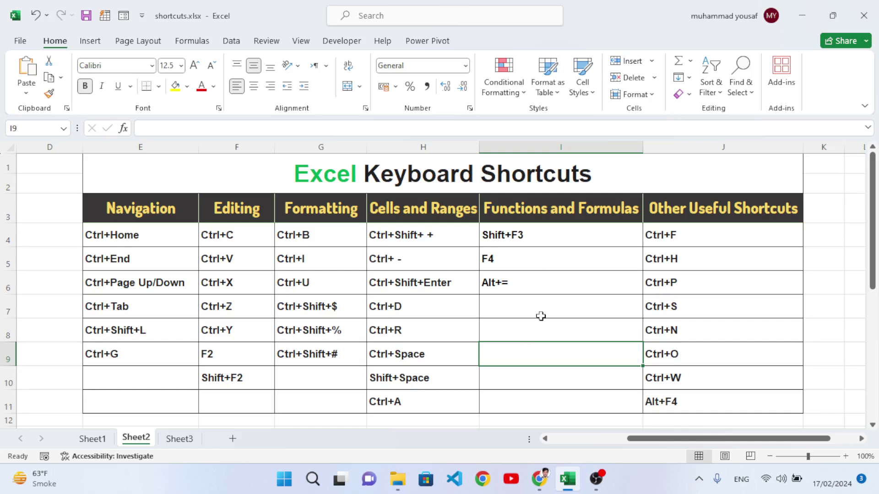
# Make the values in H20:H27 bold.
pyautogui.click(522, 393)
pyautogui.click(528, 356)
pyautogui.scroll(-5, 499, 314)
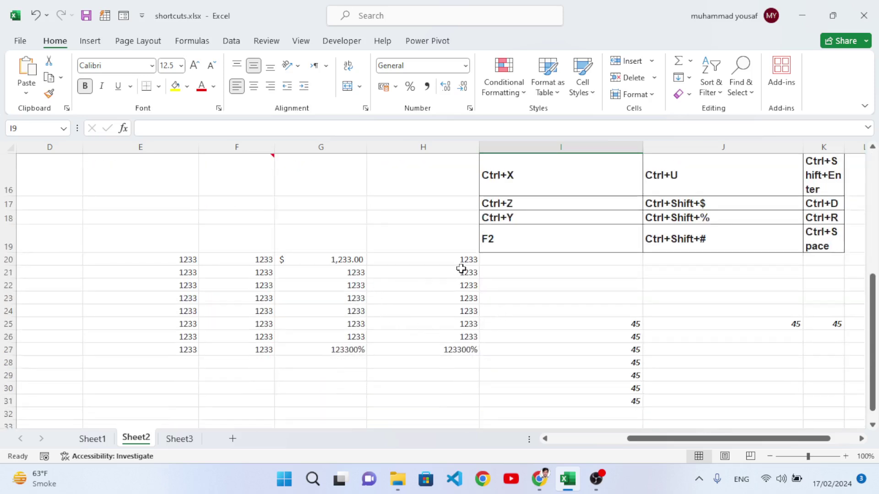
pyautogui.moveTo(458, 261); pyautogui.dragTo(470, 348)
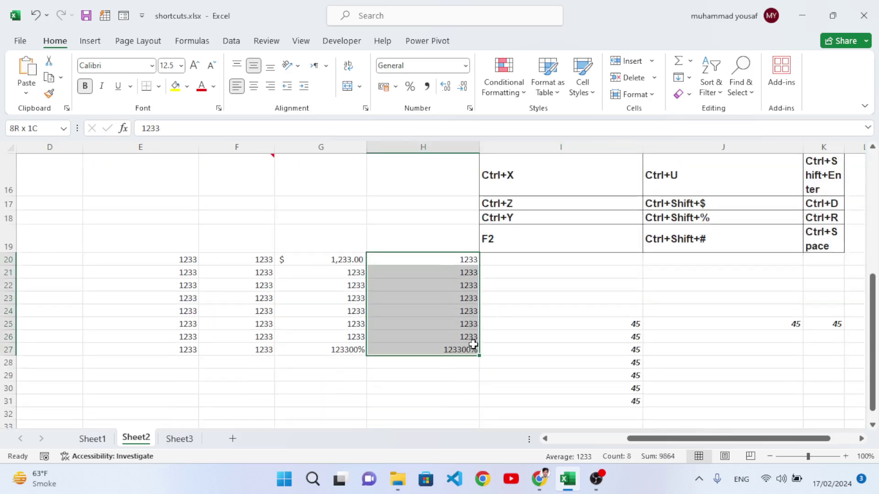
pyautogui.click(85, 86)
pyautogui.click(469, 337)
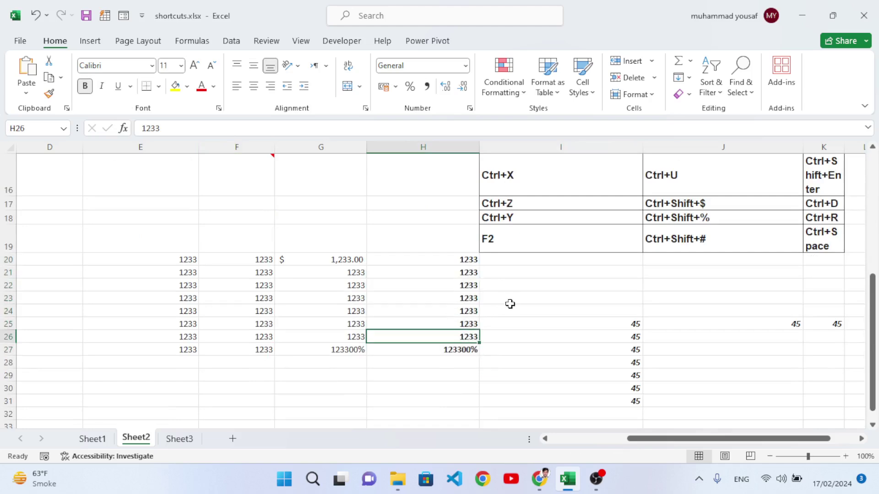
# Repeat the bold formatting on the values in E20:E27.
pyautogui.click(524, 344)
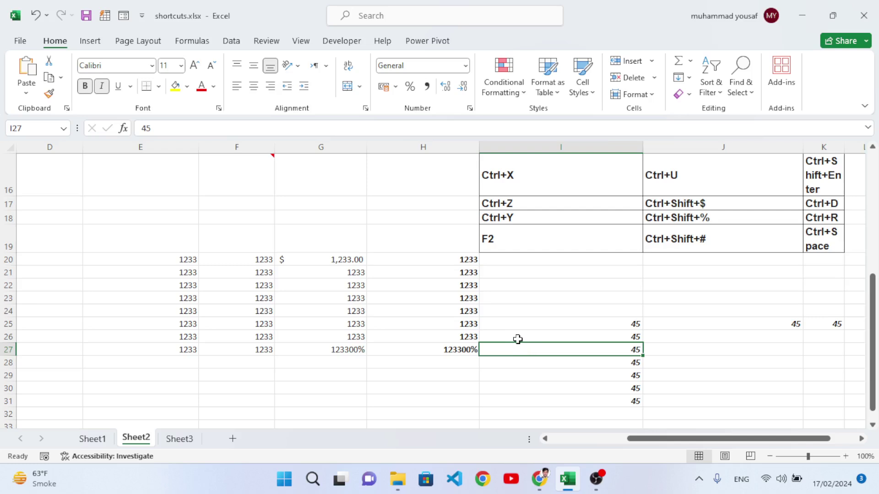
pyautogui.moveTo(169, 257); pyautogui.dragTo(196, 349)
pyautogui.hotkey('ctrl', 'b')
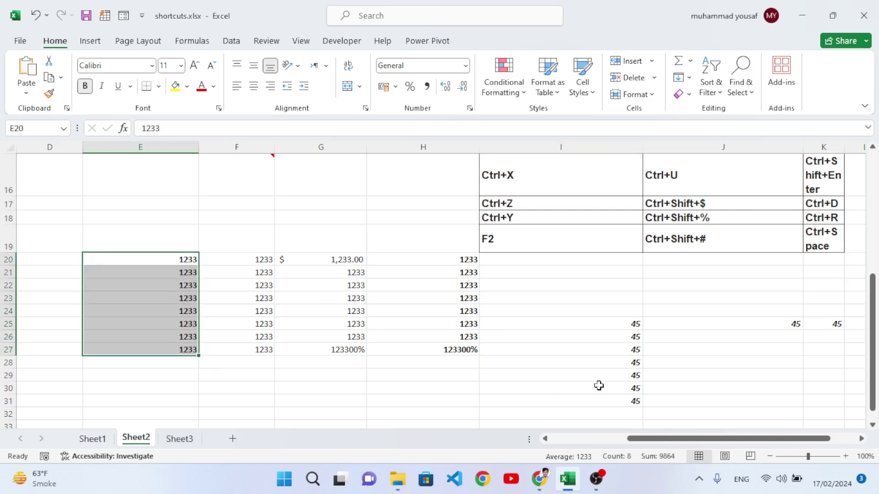
pyautogui.click(235, 335)
pyautogui.moveTo(174, 260); pyautogui.dragTo(181, 349)
pyautogui.click(341, 324)
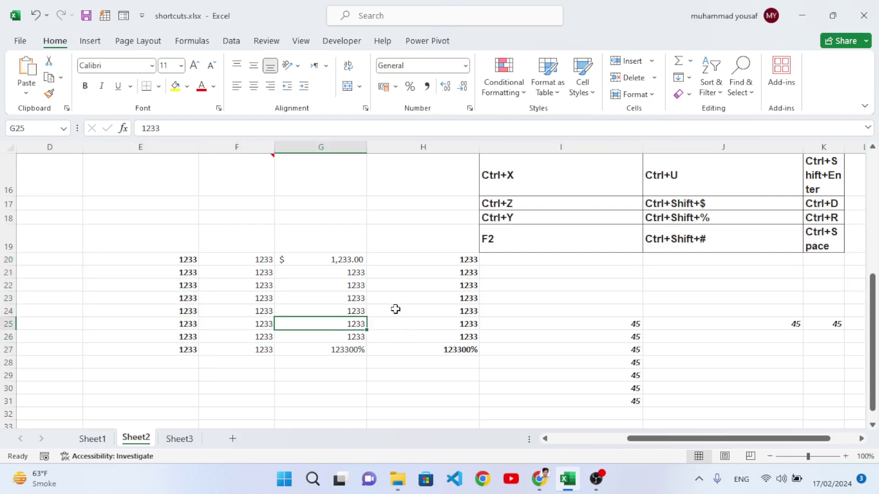
# Use AutoSum in cell E28 to total E20:E27, and select the cell to show its formula.
pyautogui.scroll(5, 384, 297)
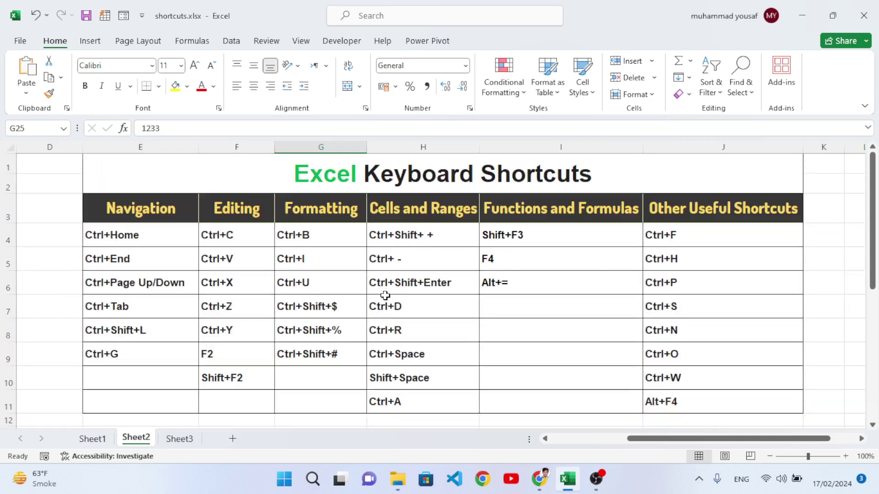
pyautogui.click(507, 282)
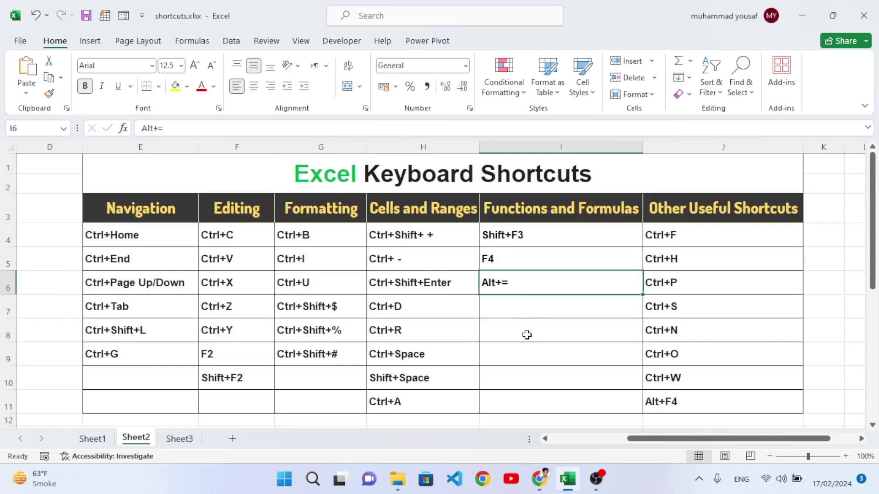
pyautogui.scroll(-1, 527, 343)
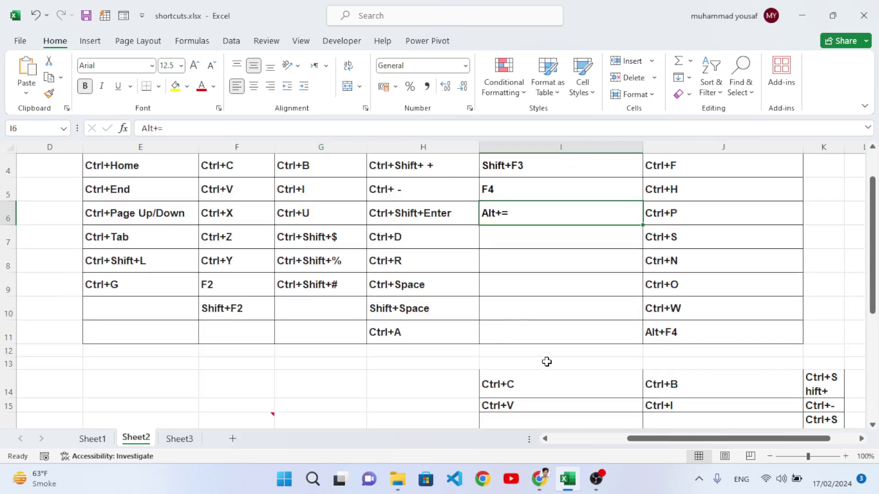
pyautogui.click(531, 341)
pyautogui.scroll(1, 531, 340)
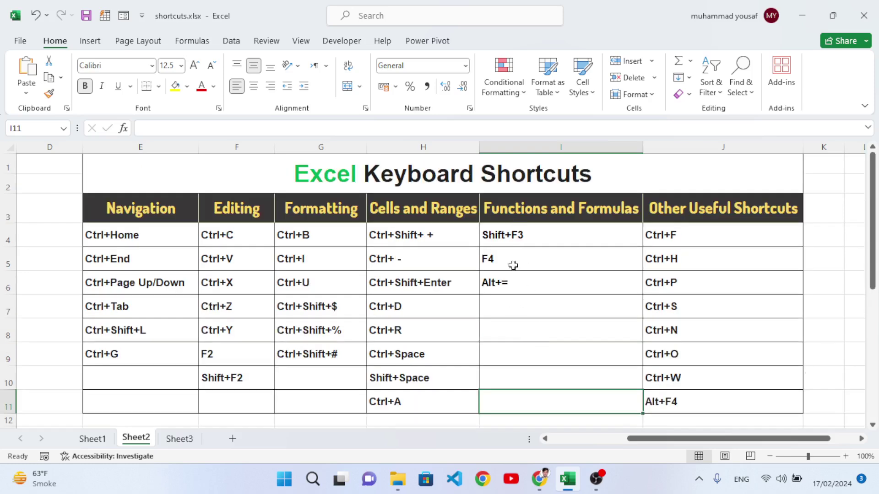
pyautogui.scroll(-5, 527, 336)
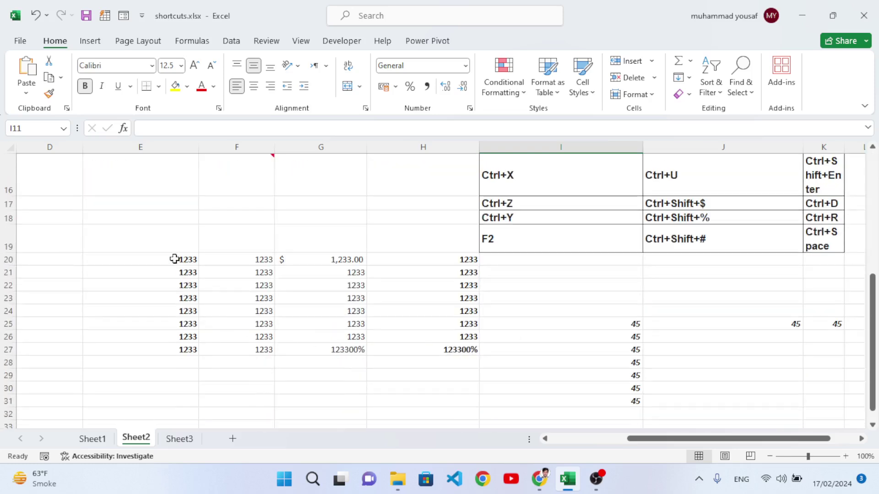
pyautogui.click(183, 365)
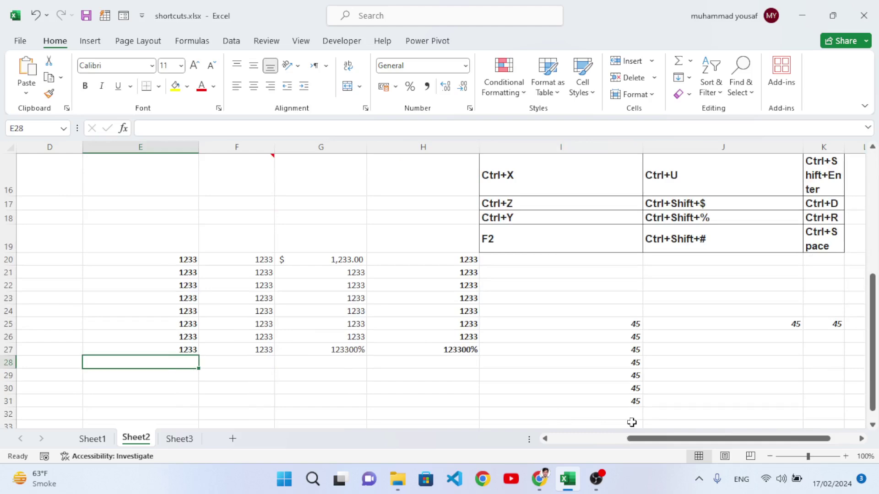
pyautogui.scroll(4, 623, 375)
pyautogui.scroll(-1, 578, 364)
pyautogui.scroll(-5, 578, 364)
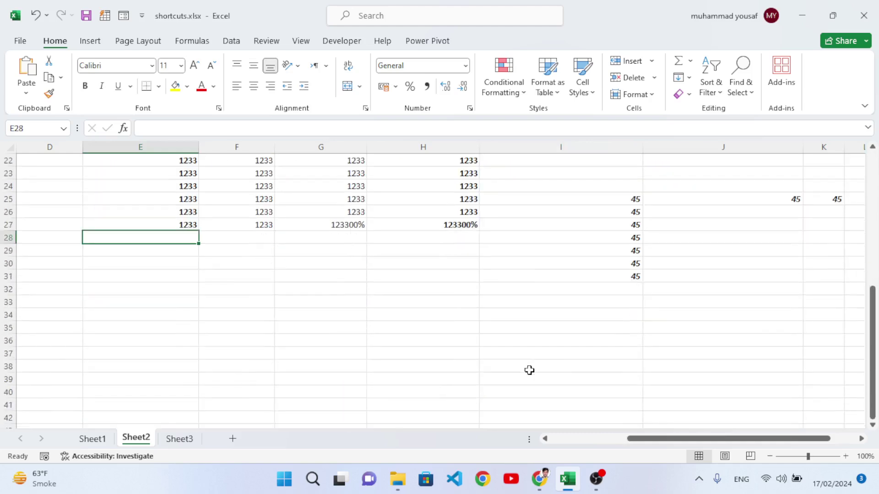
pyautogui.scroll(1, 594, 369)
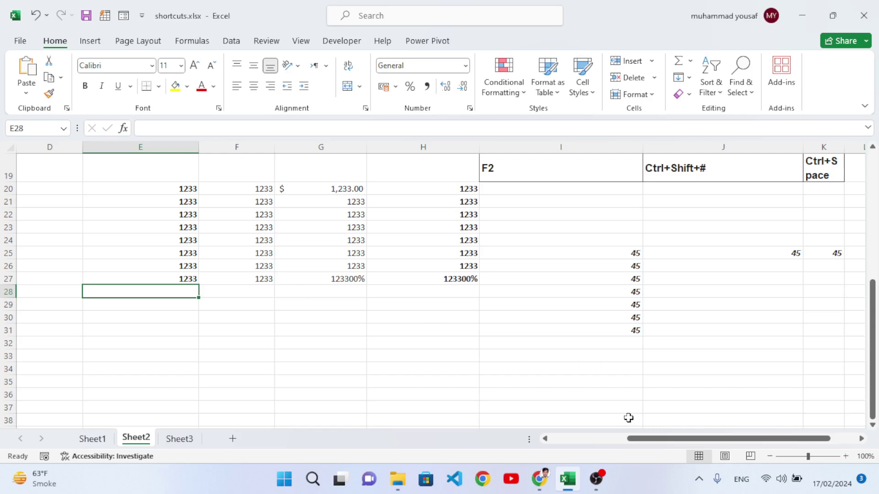
pyautogui.hotkey('alt', '=')
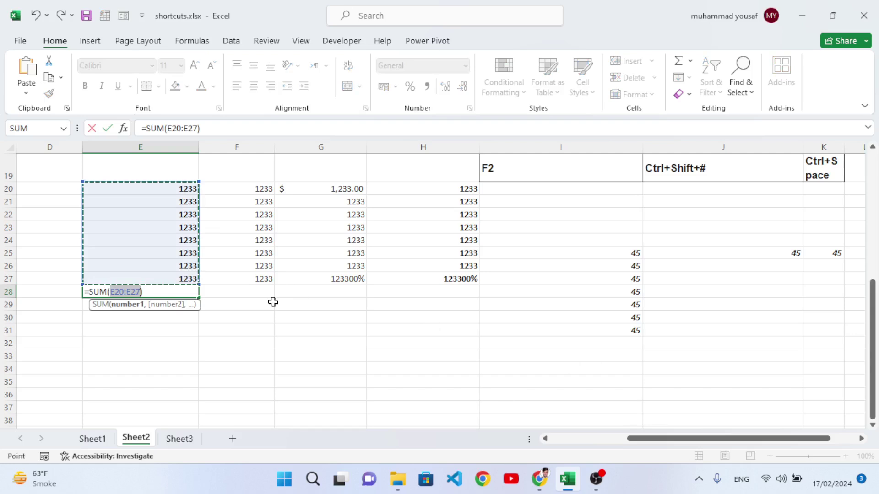
pyautogui.press('Return')
pyautogui.click(184, 291)
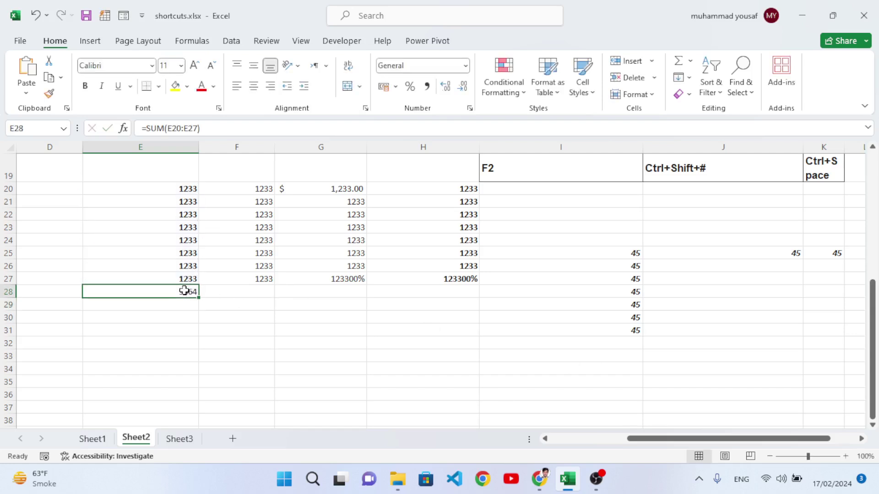
# Return to the shortcuts table and select the Other Useful Shortcuts entries from Ctrl+F through Ctrl+W.
pyautogui.scroll(4, 559, 272)
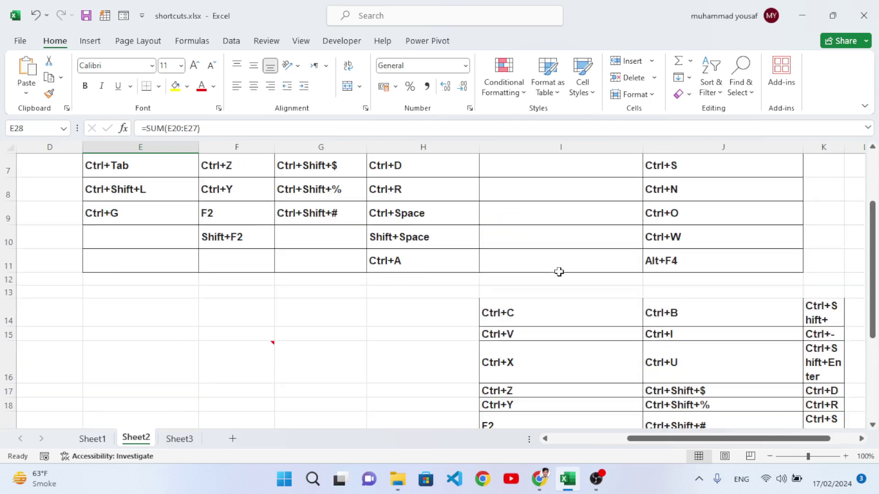
pyautogui.scroll(2, 559, 272)
pyautogui.click(468, 285)
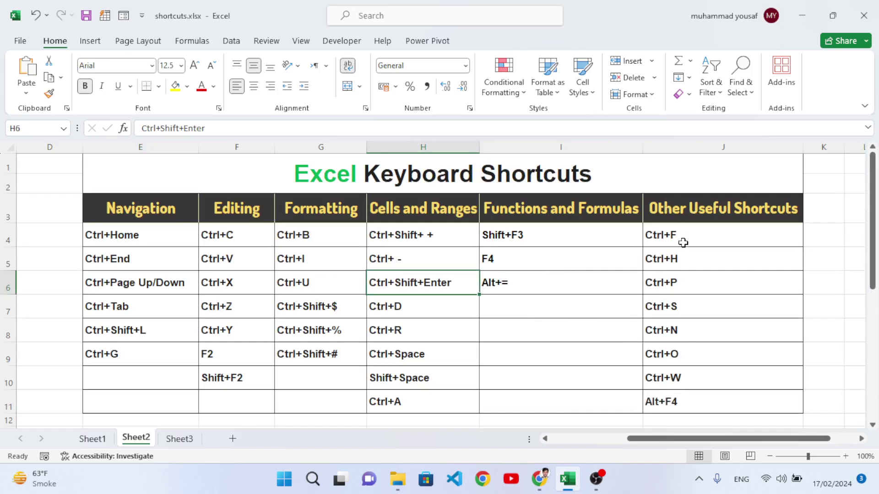
pyautogui.moveTo(680, 243); pyautogui.dragTo(650, 383)
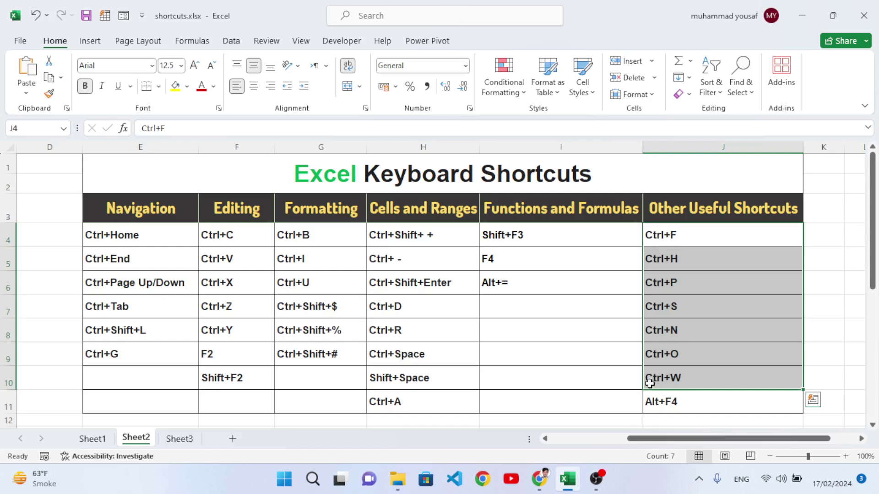
pyautogui.click(652, 487)
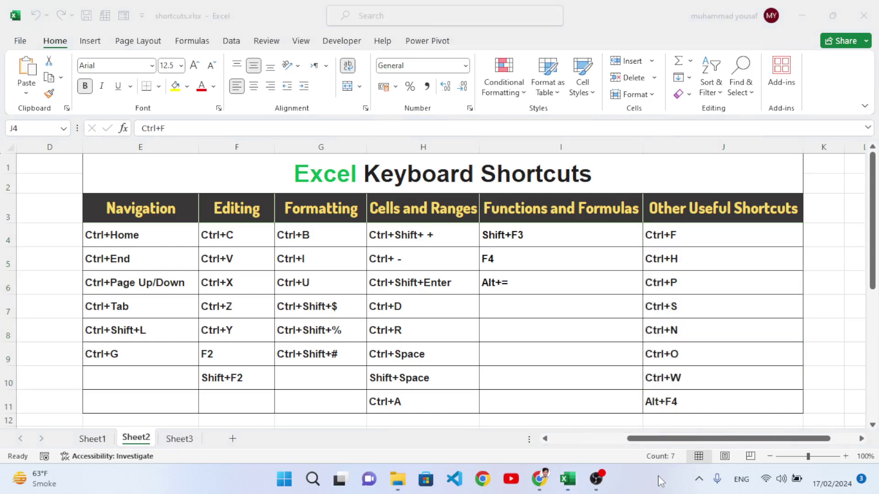
# Find all cells containing "ctrl", look through the list of matches, and close the search.
pyautogui.click(678, 236)
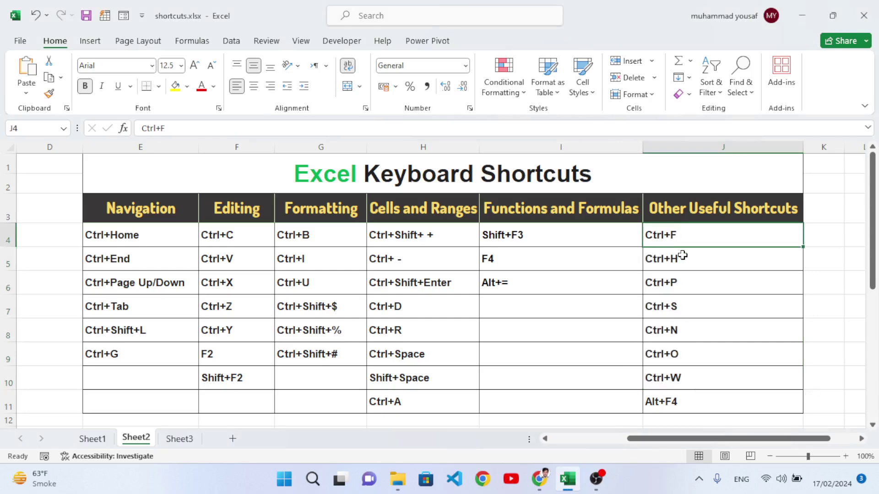
pyautogui.hotkey('ctrl', 'f')
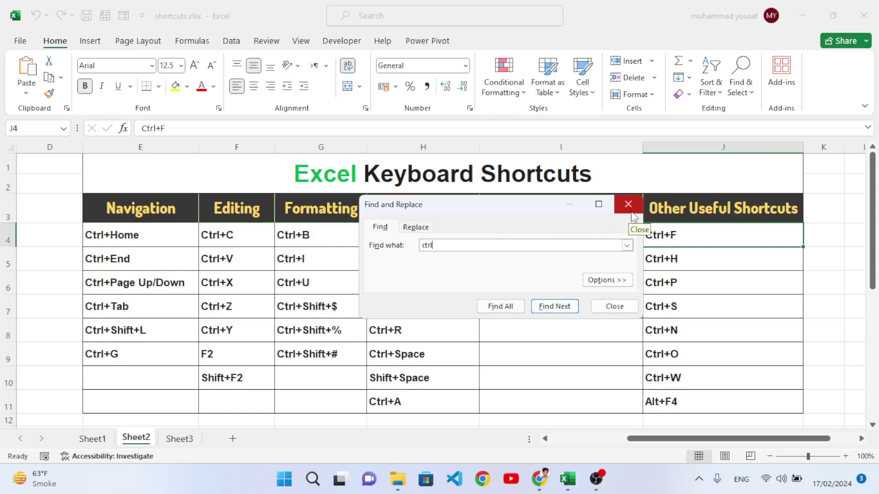
pyautogui.click(499, 305)
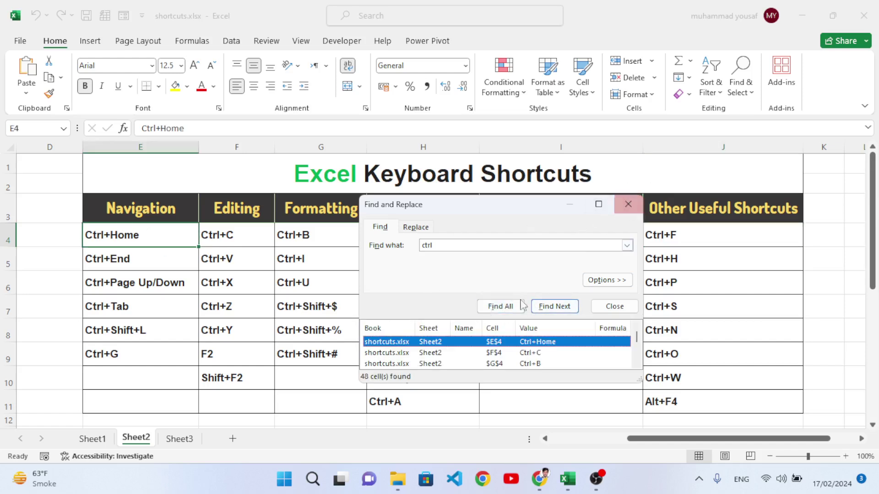
pyautogui.scroll(-2, 475, 359)
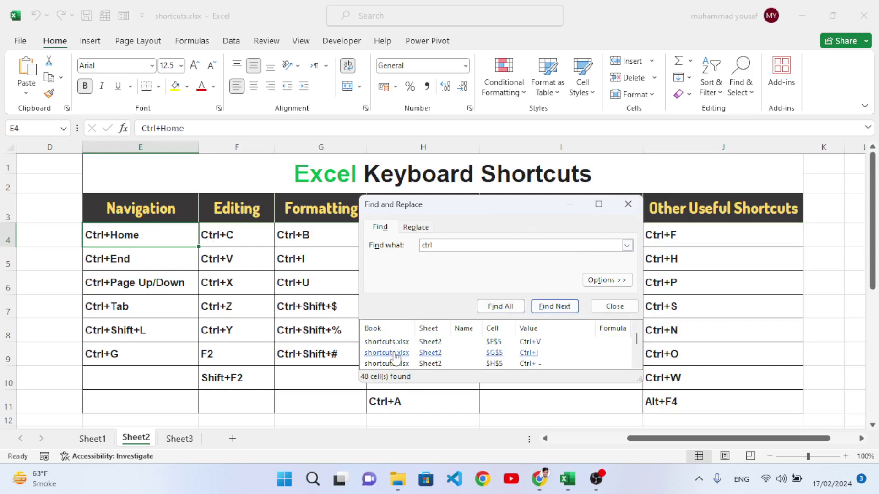
pyautogui.click(628, 205)
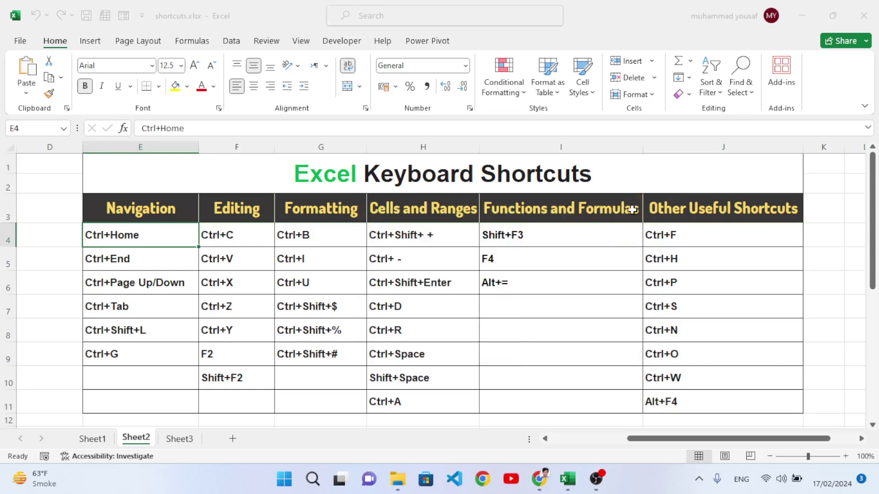
# Select the Ctrl+H entry, set up a replacement of "ctrl" with "alt", and close the dialog without replacing anything.
pyautogui.click(672, 261)
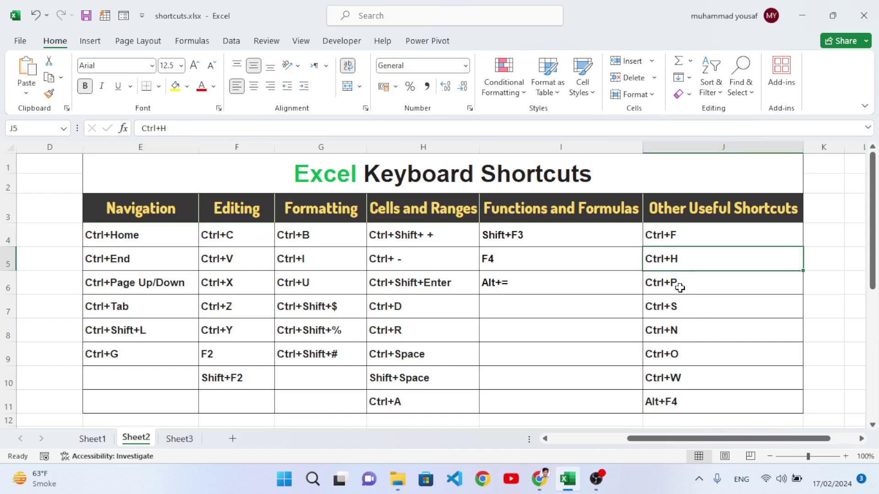
pyautogui.hotkey('ctrl', 'h')
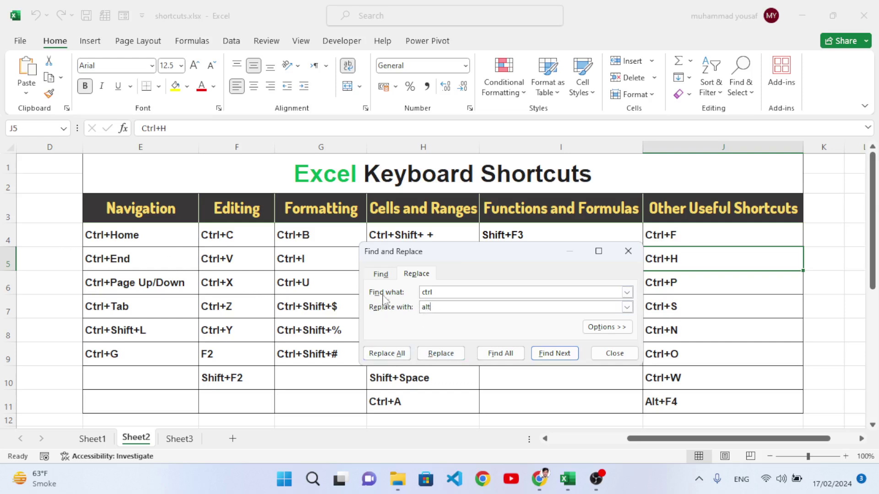
pyautogui.click(628, 252)
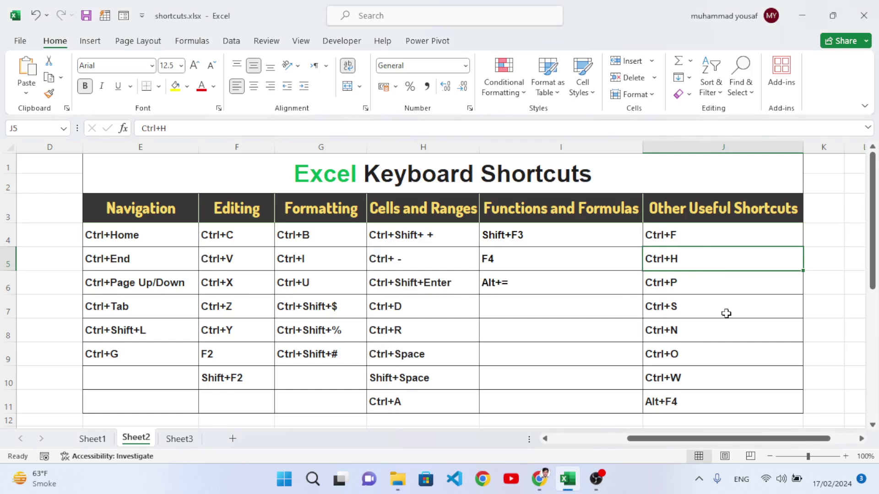
# Select the Ctrl+P entry, view the sheet's print preview and settings, and return to the worksheet without printing.
pyautogui.click(679, 286)
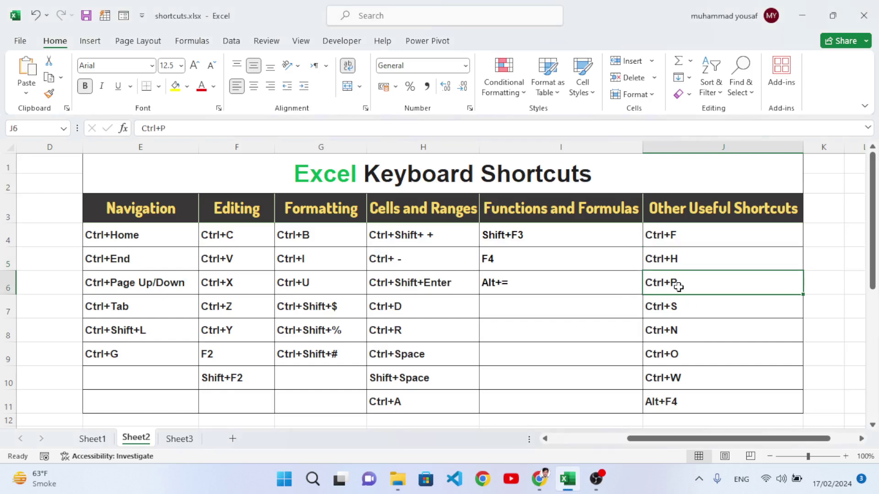
pyautogui.hotkey('ctrl', 'p')
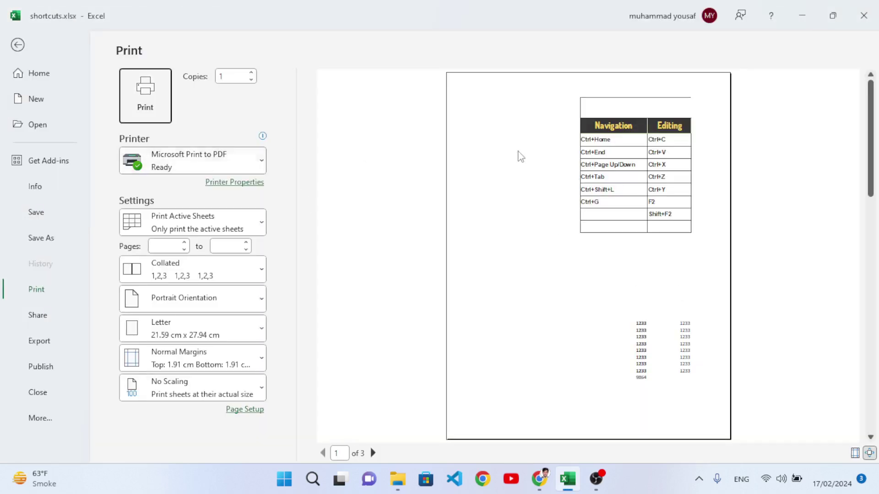
pyautogui.click(17, 44)
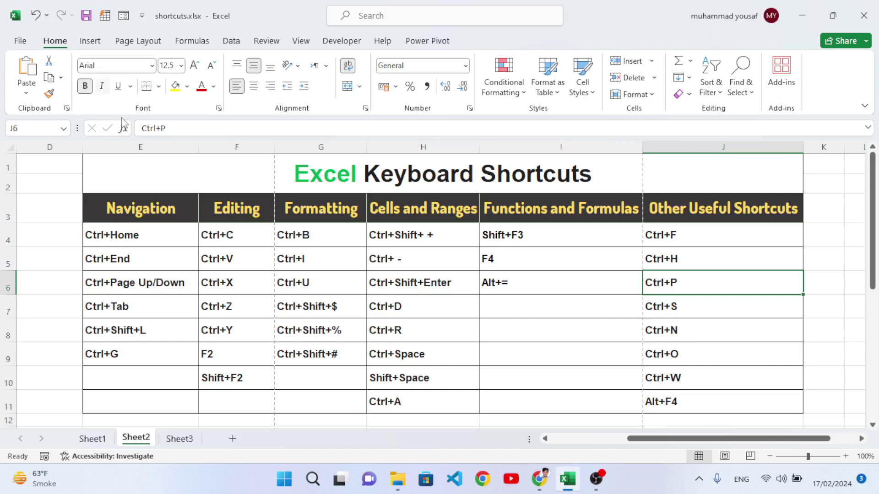
# Select the remaining Other Useful Shortcuts entries one by one from Ctrl+S through Alt+F4, dismissing the browser notification.
pyautogui.click(697, 309)
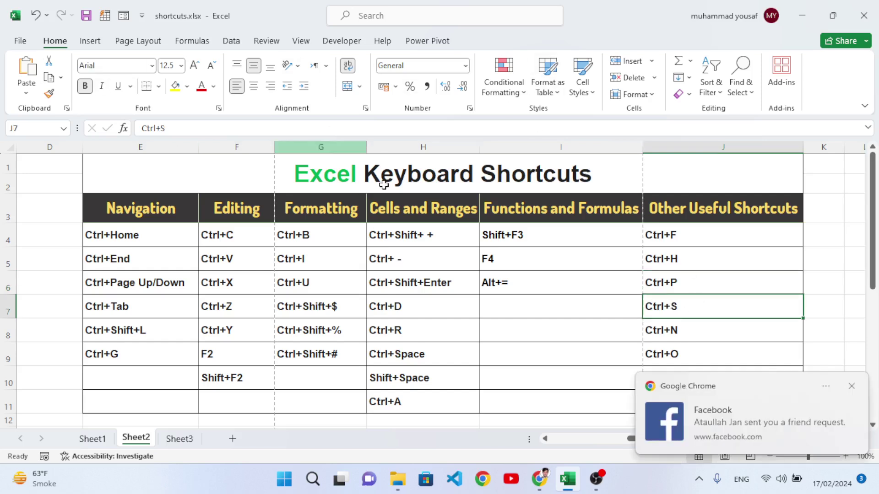
pyautogui.click(852, 386)
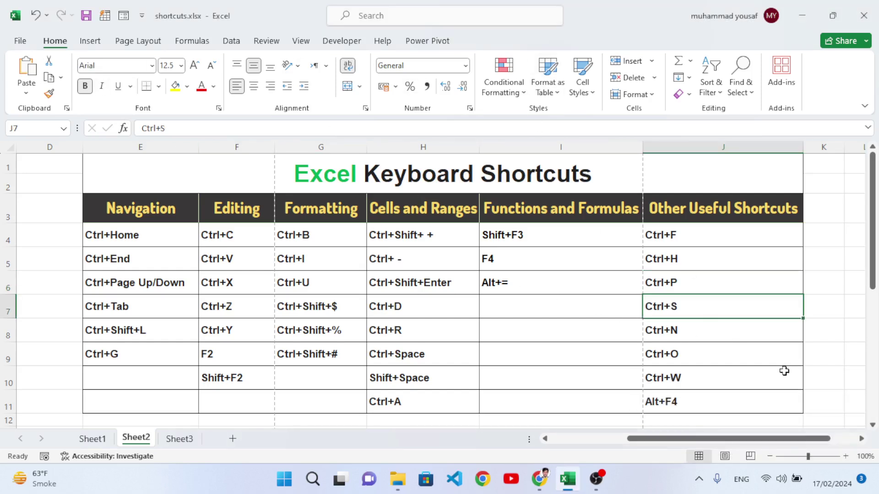
pyautogui.click(694, 337)
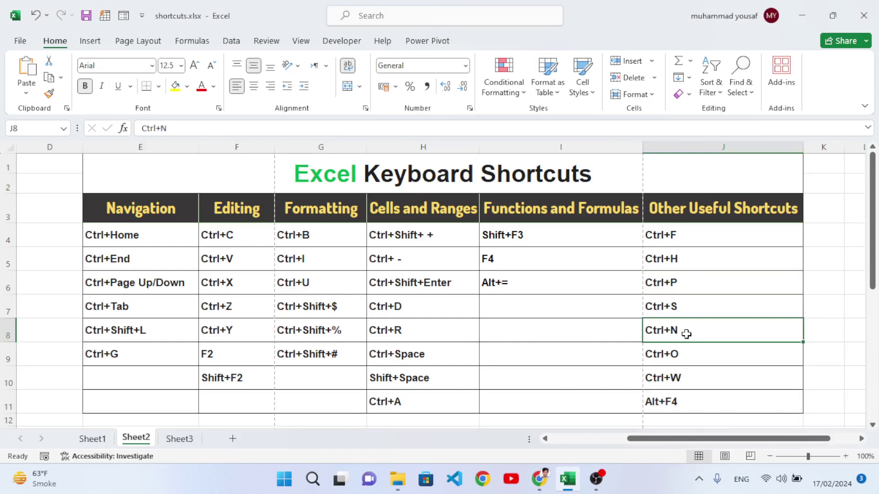
pyautogui.click(671, 357)
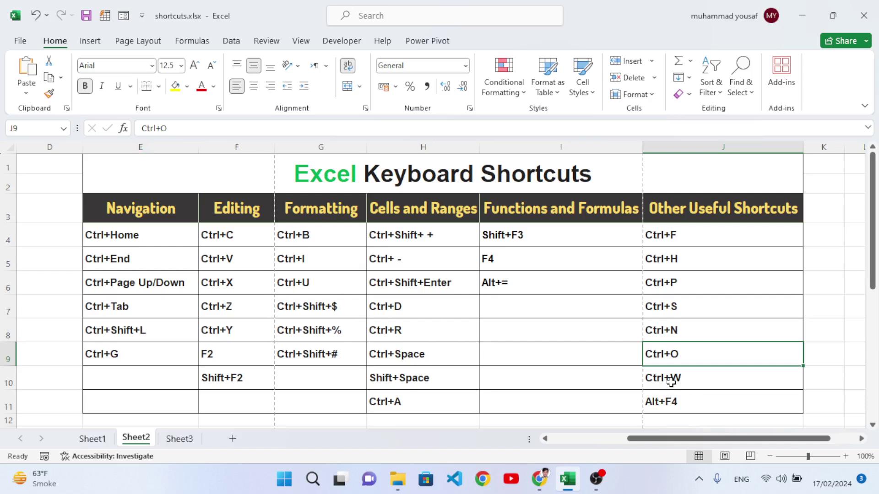
pyautogui.click(686, 381)
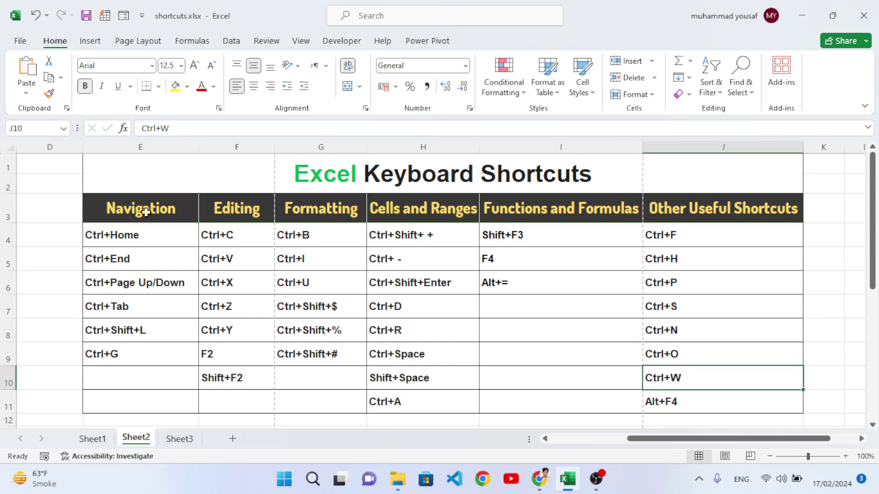
pyautogui.click(675, 403)
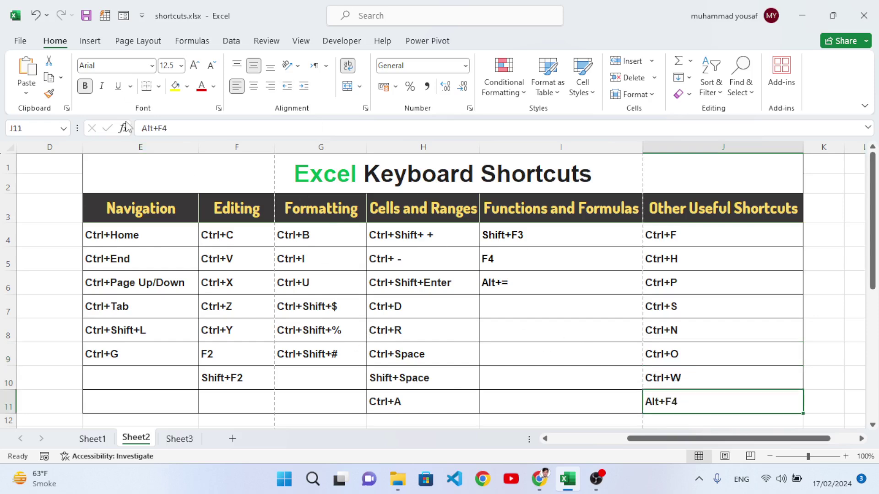
pyautogui.scroll(-2, 513, 353)
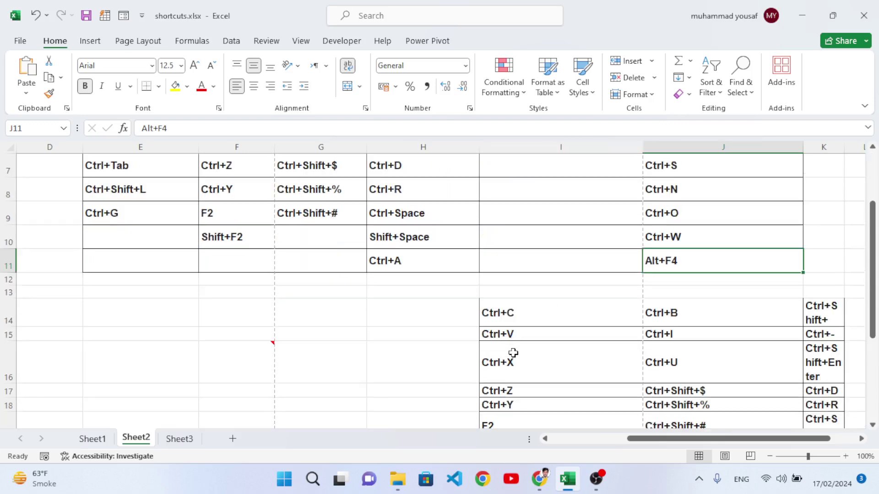
pyautogui.scroll(2, 511, 352)
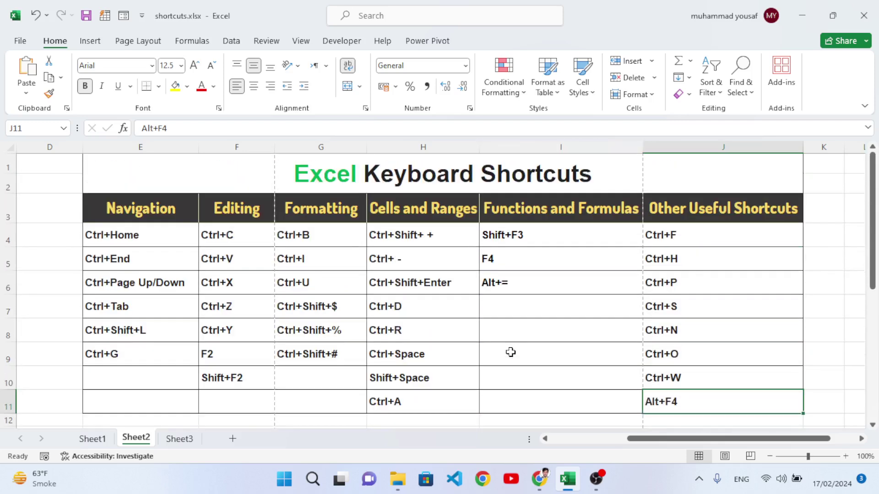